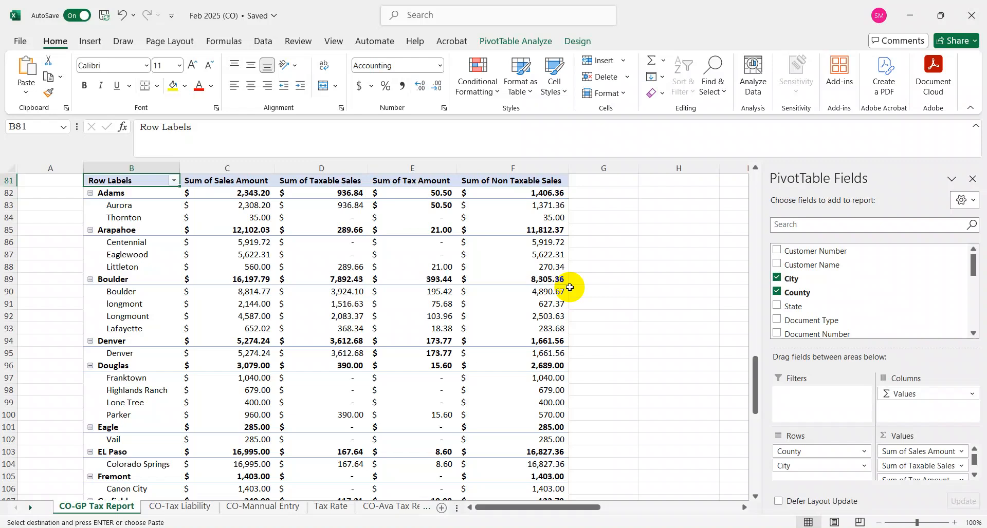
Review the last sales rows and the pivot table of sales and tax by county and city on the CO-GP Tax Report sheet
{"action": "key", "text": "Up"}
{"action": "key", "text": "Up"}
{"action": "key", "text": "Up"}
{"action": "key", "text": "Up"}
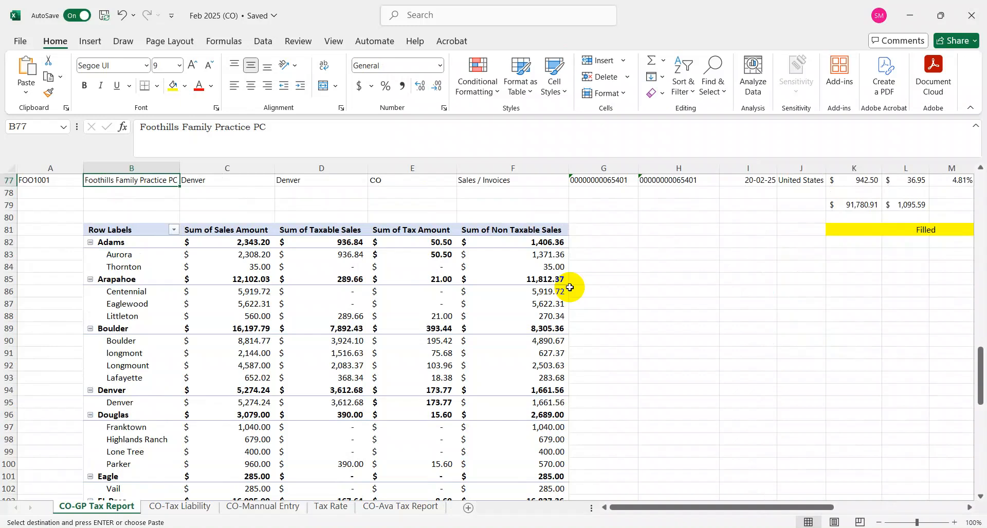
{"action": "key", "text": "ctrl+Up"}
{"action": "key", "text": "ctrl+Down"}
{"action": "key", "text": "ctrl+Down"}
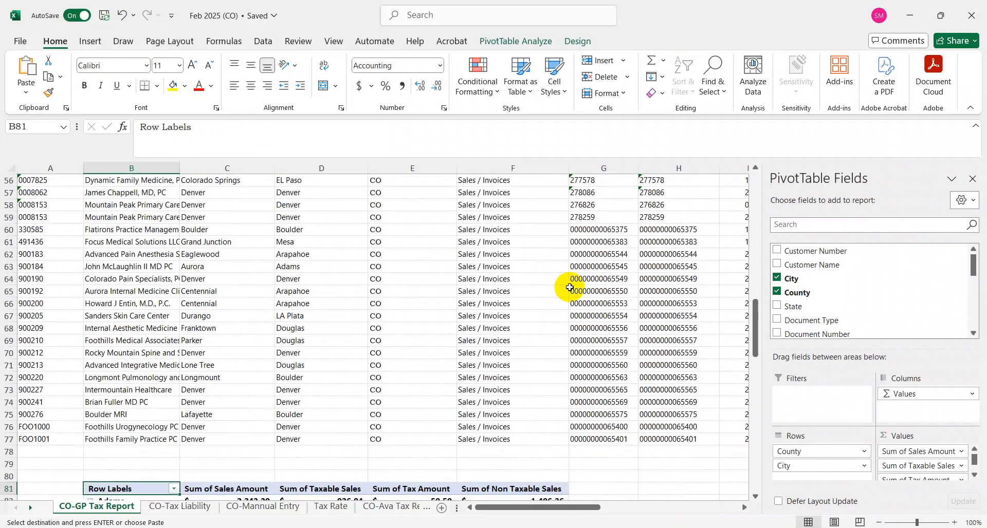
{"action": "key", "text": "Down"}
{"action": "key", "text": "Down"}
{"action": "key", "text": "Down"}
{"action": "key", "text": "Down"}
{"action": "key", "text": "Down"}
{"action": "key", "text": "Down"}
{"action": "key", "text": "Down"}
{"action": "key", "text": "Down"}
{"action": "key", "text": "Down"}
{"action": "key", "text": "Down"}
{"action": "key", "text": "Down"}
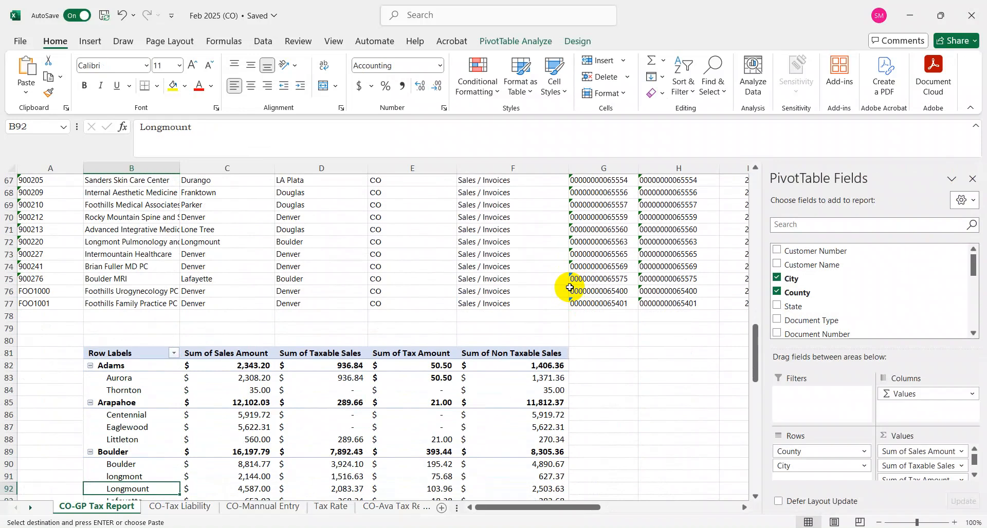
{"action": "key", "text": "ctrl+Up"}
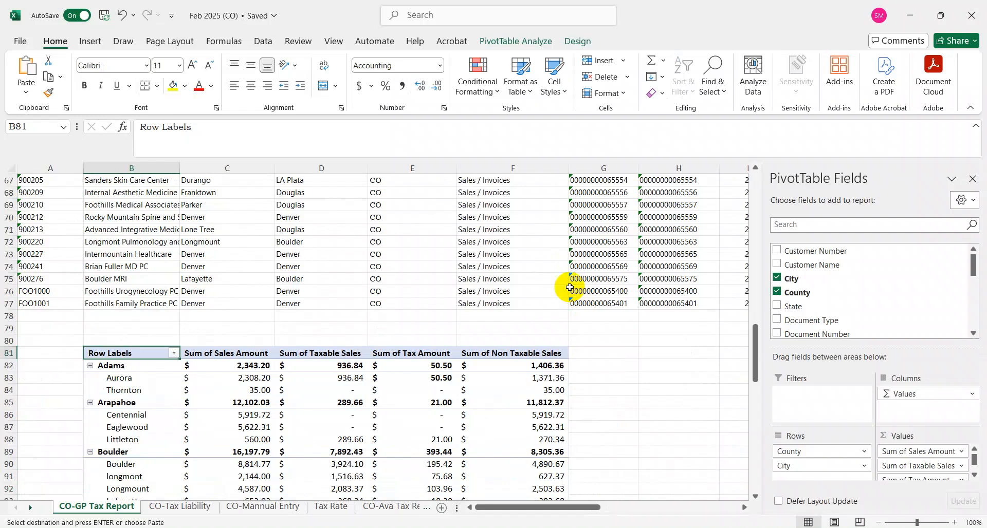
Highlight the County column header in D1 of the sales data with a yellow fill
{"action": "key", "text": "ctrl+Up"}
{"action": "key", "text": "ctrl+Up"}
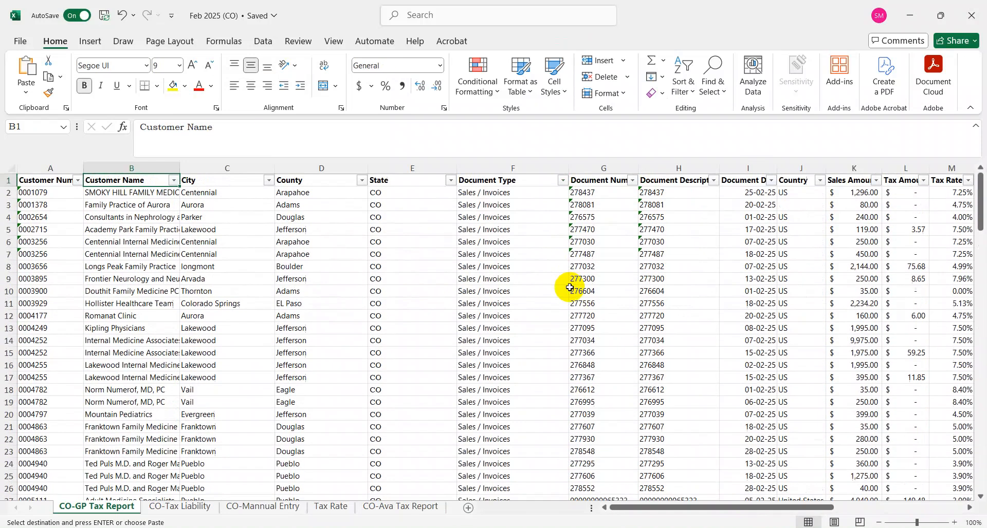
{"action": "key", "text": "Left"}
{"action": "key", "text": "Right"}
{"action": "key", "text": "Right"}
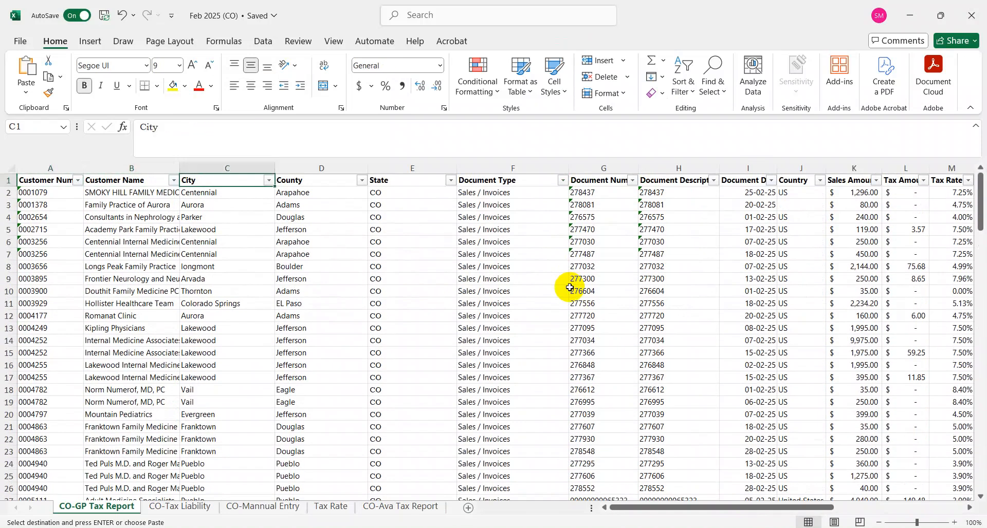
{"action": "key", "text": "Right"}
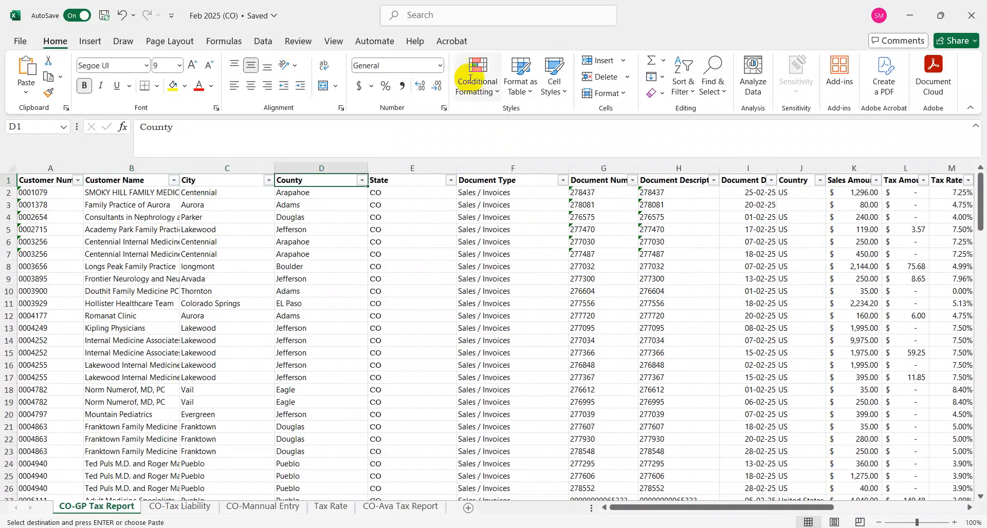
{"action": "left_click", "coordinate": [173, 86]}
Check the County lookup formula in D2 and the cities, counties and rates it draws on in the Tax Rate sheet
{"action": "key", "text": "Down"}
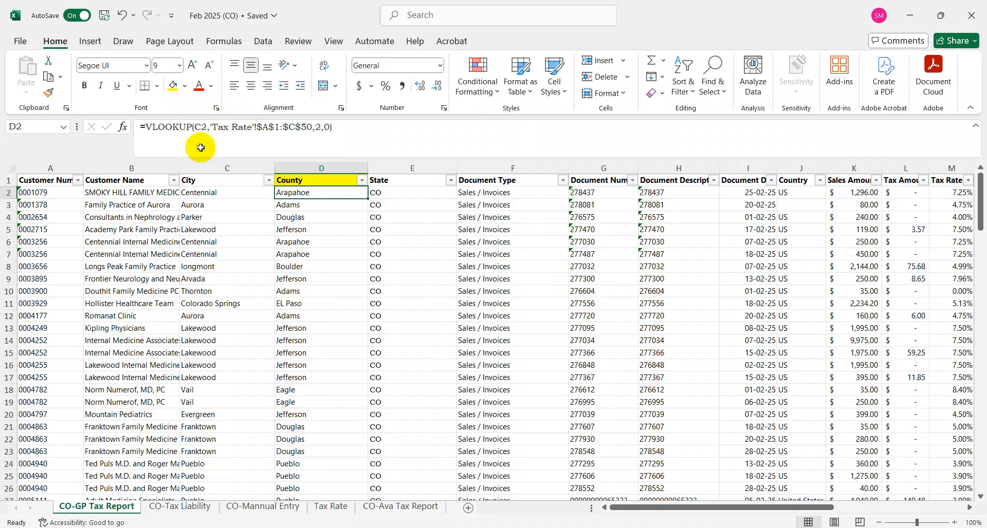
{"action": "left_click", "coordinate": [323, 508]}
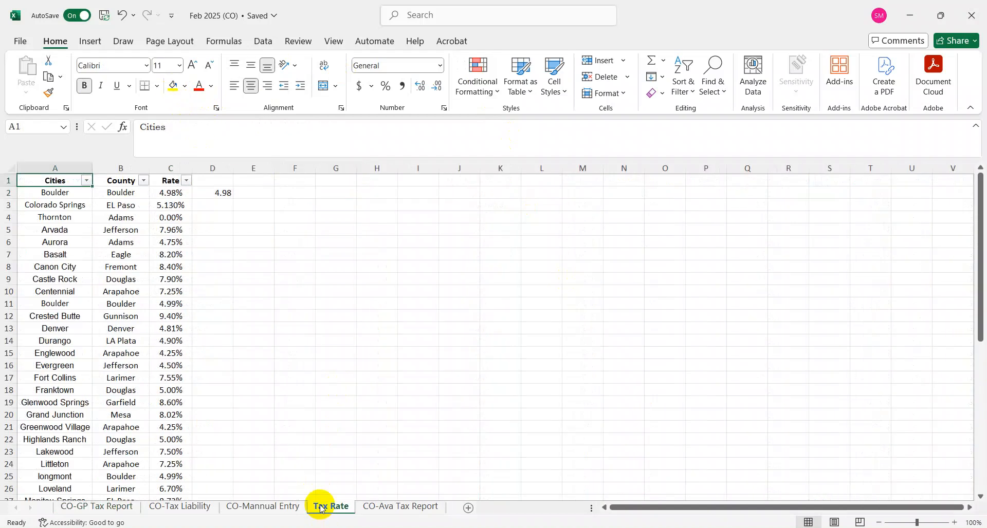
{"action": "key", "text": "Right"}
{"action": "key", "text": "Right"}
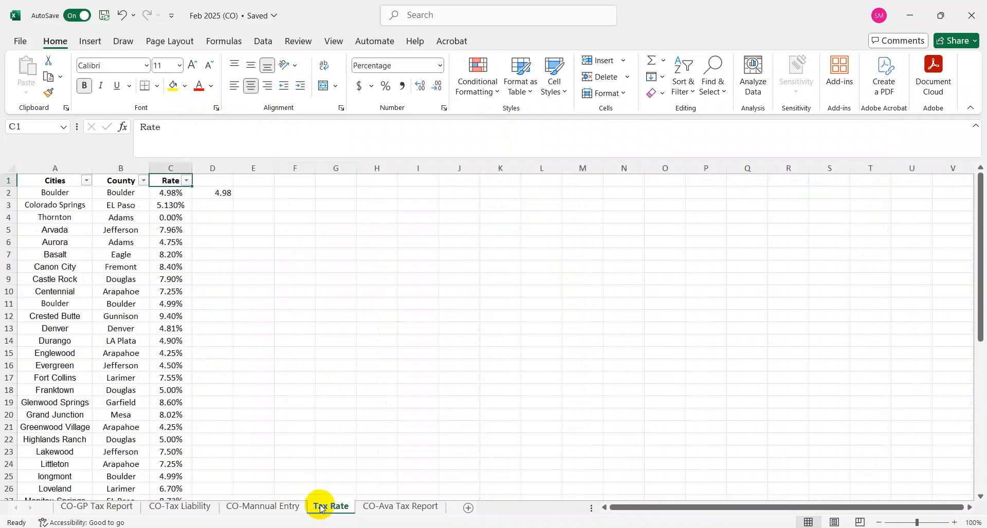
{"action": "key", "text": "Down"}
{"action": "key", "text": "ctrl+Down"}
{"action": "key", "text": "ctrl+Up"}
{"action": "key", "text": "ctrl+Page_Up"}
{"action": "key", "text": "ctrl+Page_Up"}
{"action": "key", "text": "ctrl+Page_Up"}
{"action": "key", "text": "Up"}
{"action": "key", "text": "Down"}
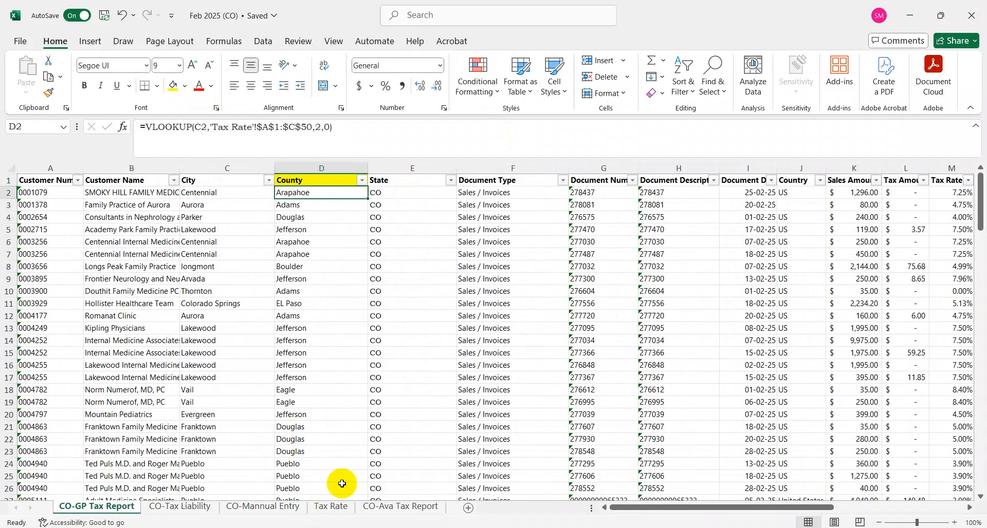
Highlight the Tax Rate column header in M1 of the sales data with a yellow fill
{"action": "key", "text": "Up"}
{"action": "key", "text": "Right"}
{"action": "key", "text": "Right"}
{"action": "key", "text": "Right"}
{"action": "key", "text": "Right"}
{"action": "key", "text": "Right"}
{"action": "key", "text": "Right"}
{"action": "key", "text": "Right"}
{"action": "key", "text": "Right"}
{"action": "key", "text": "Right"}
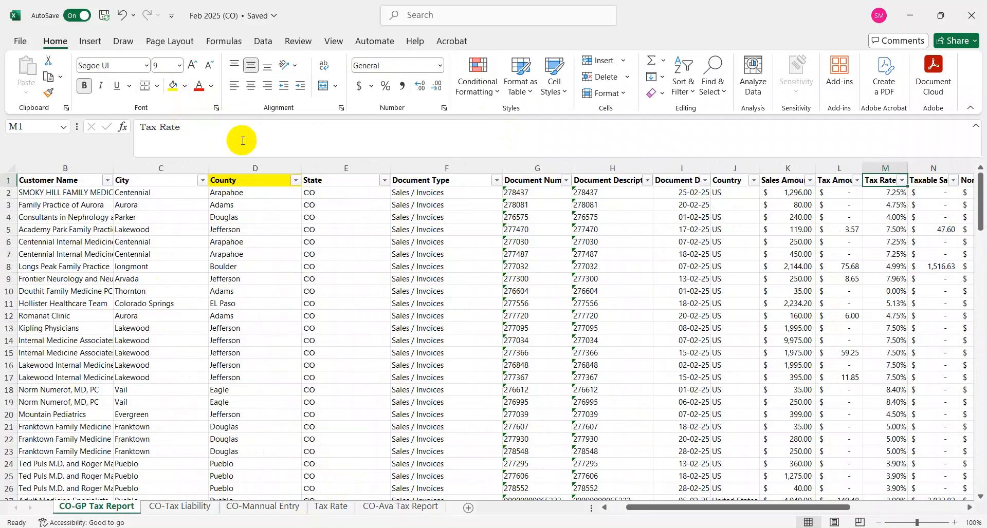
{"action": "left_click", "coordinate": [172, 86]}
Inspect the row 2 formulas for tax rate, taxable and non-taxable sales, and look through the supporting sheets
{"action": "key", "text": "Right"}
{"action": "key", "text": "Right"}
{"action": "key", "text": "Down"}
{"action": "key", "text": "Left"}
{"action": "key", "text": "Left"}
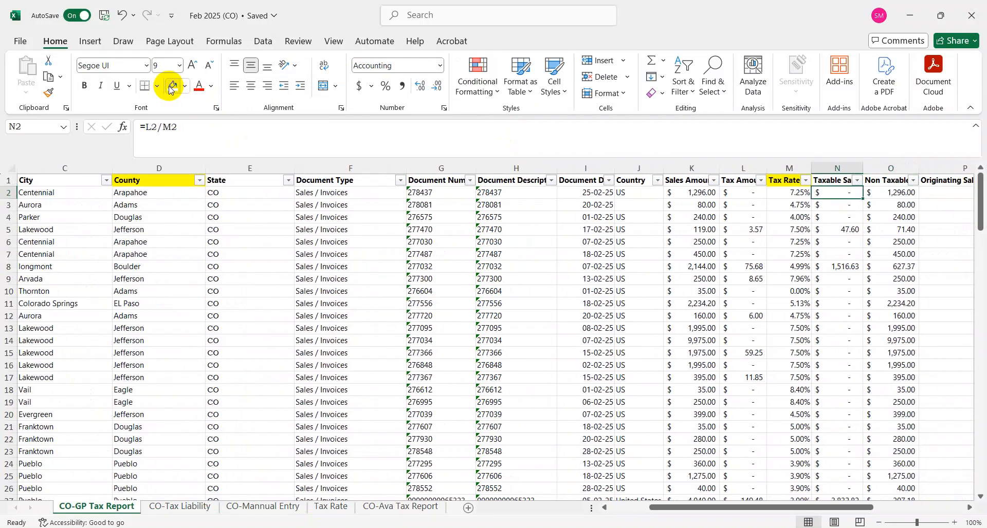
{"action": "key", "text": "ctrl+Page_Down"}
{"action": "key", "text": "ctrl+Page_Down"}
{"action": "key", "text": "ctrl+Page_Down"}
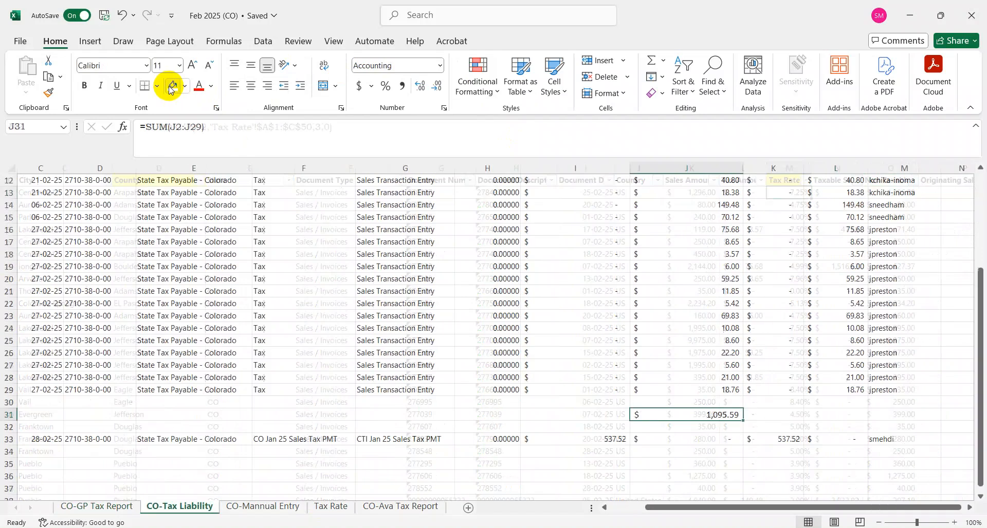
{"action": "key", "text": "ctrl+Page_Up"}
{"action": "key", "text": "ctrl+Page_Up"}
{"action": "key", "text": "ctrl+Page_Up"}
Highlight the Taxable Sales and Non Taxable Sales column headers in N1 and O1 with a yellow fill
{"action": "key", "text": "Up"}
{"action": "key", "text": "Right"}
{"action": "left_click", "coordinate": [171, 86]}
{"action": "key", "text": "Right"}
{"action": "left_click", "coordinate": [172, 86]}
Review the taxable sales formula in N2, the remaining column headers and the full row range of the sales data
{"action": "key", "text": "Down"}
{"action": "key", "text": "Left"}
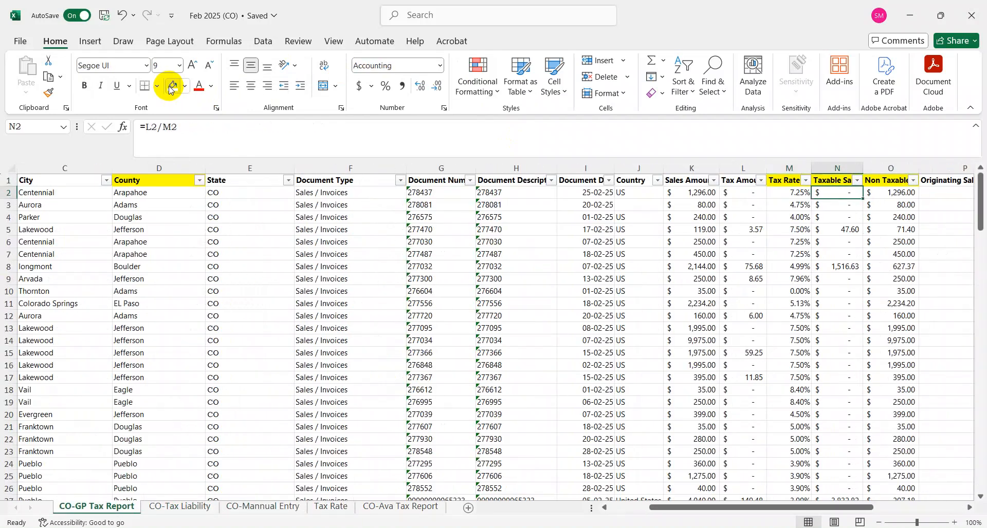
{"action": "key", "text": "Up"}
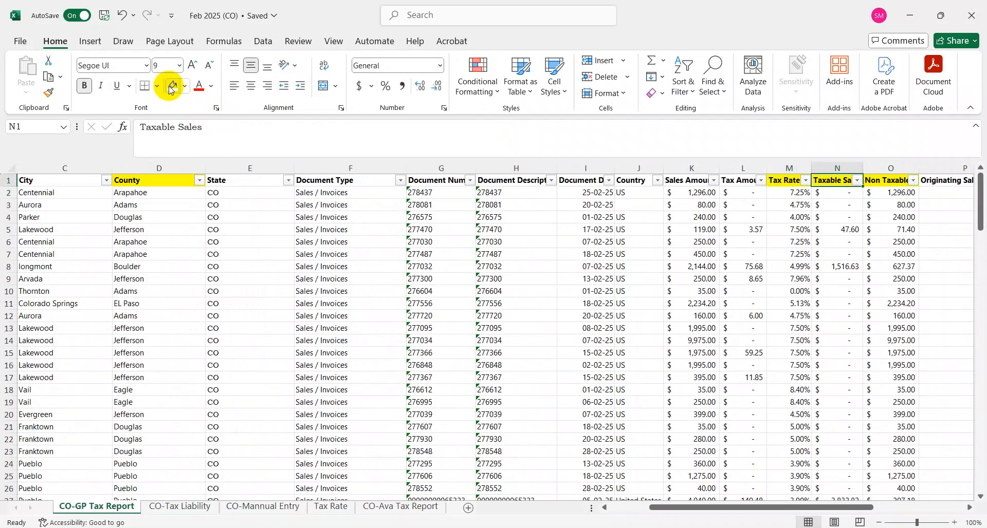
{"action": "key", "text": "Right"}
{"action": "key", "text": "Right"}
{"action": "key", "text": "Right"}
{"action": "key", "text": "Right"}
{"action": "key", "text": "Right"}
{"action": "key", "text": "Right"}
{"action": "key", "text": "Right"}
{"action": "key", "text": "ctrl+Home"}
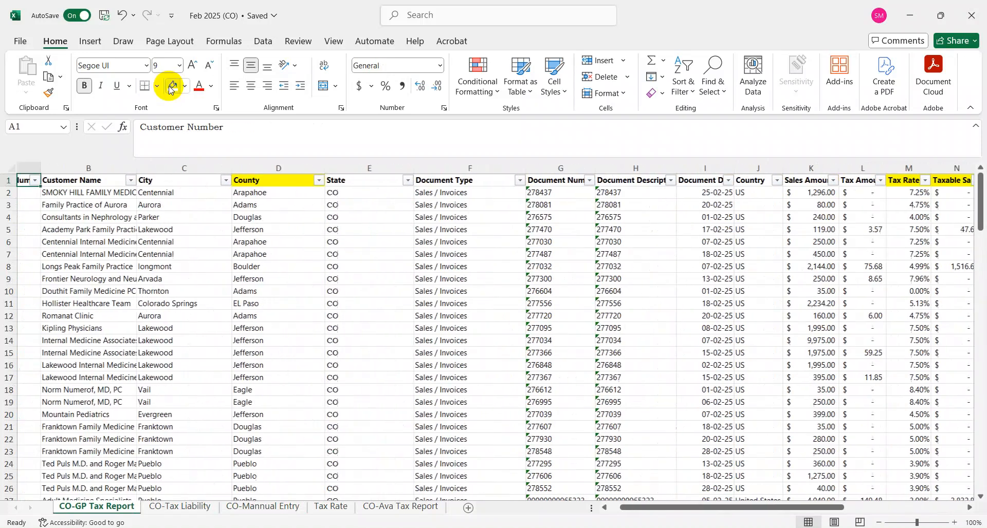
{"action": "key", "text": "ctrl+Down"}
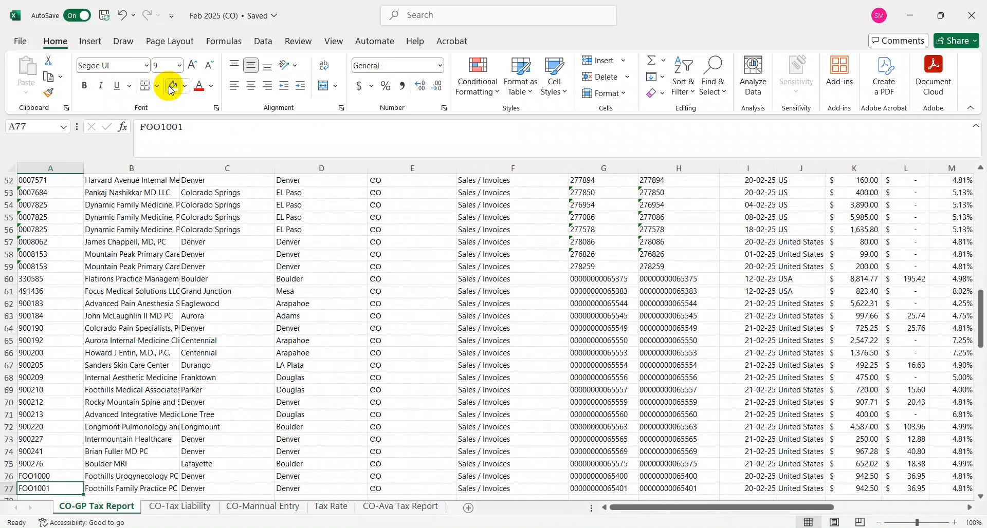
{"action": "key", "text": "ctrl+Up"}
{"action": "key", "text": "Right"}
{"action": "key", "text": "Right"}
{"action": "key", "text": "Right"}
{"action": "key", "text": "Right"}
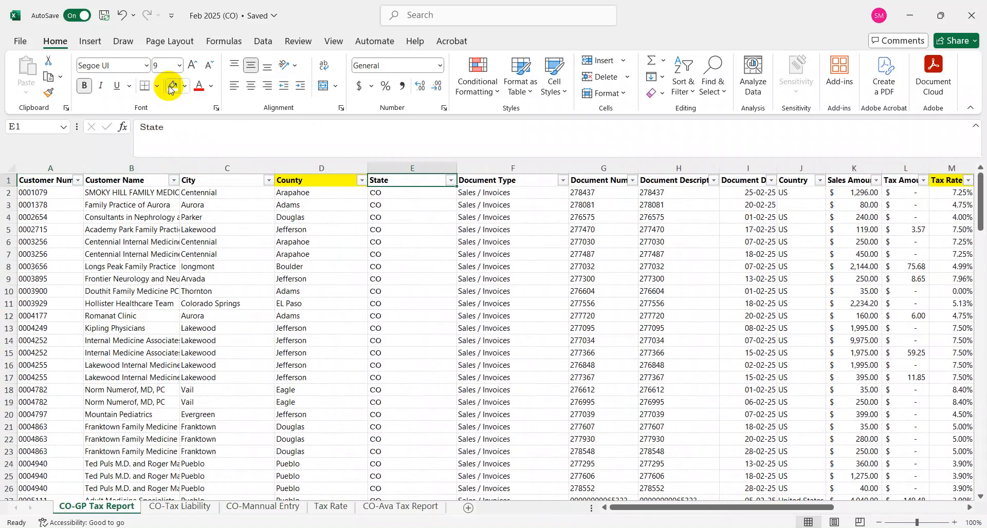
{"action": "key", "text": "Left"}
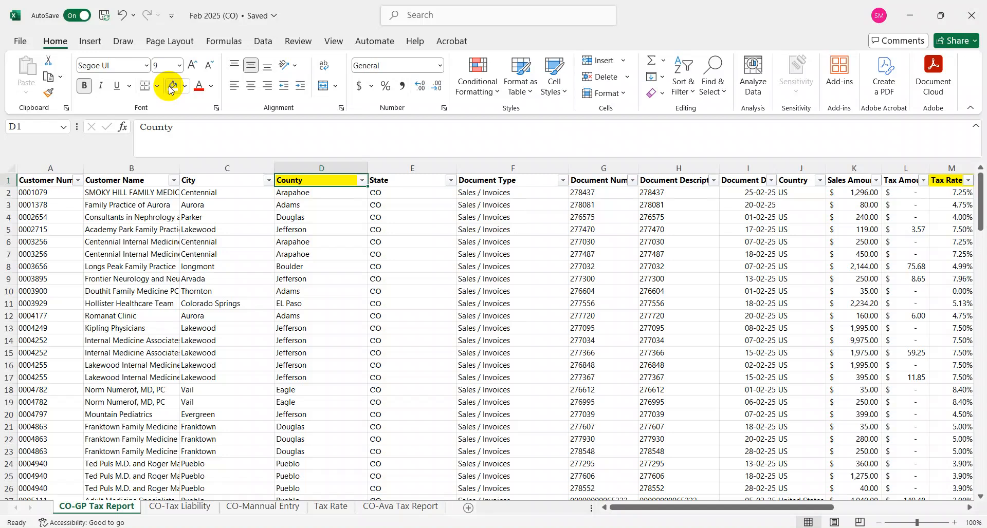
Review the pivot table from its headers to the Grand Total row, covering sales, taxable sales and tax by county and city
{"action": "key", "text": "ctrl+Down"}
{"action": "key", "text": "ctrl+Down"}
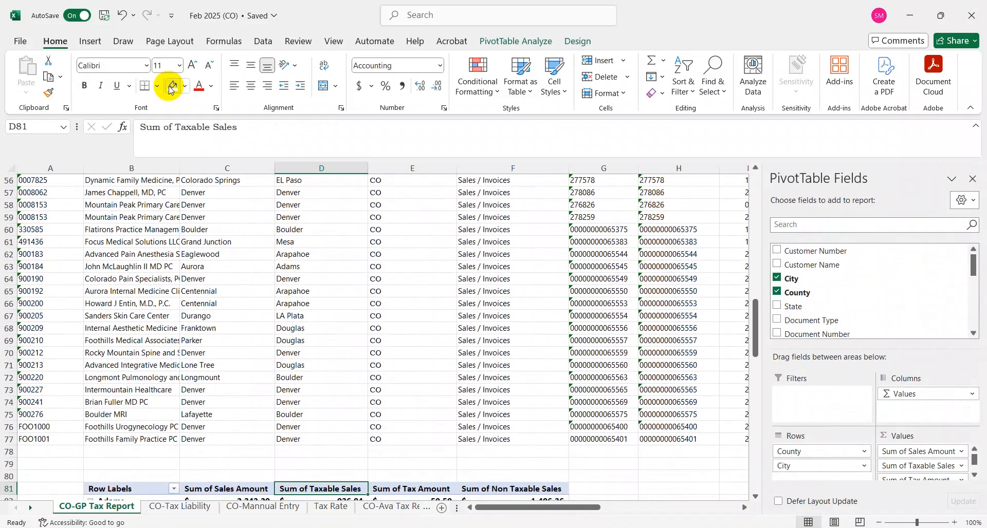
{"action": "key", "text": "ctrl+Down"}
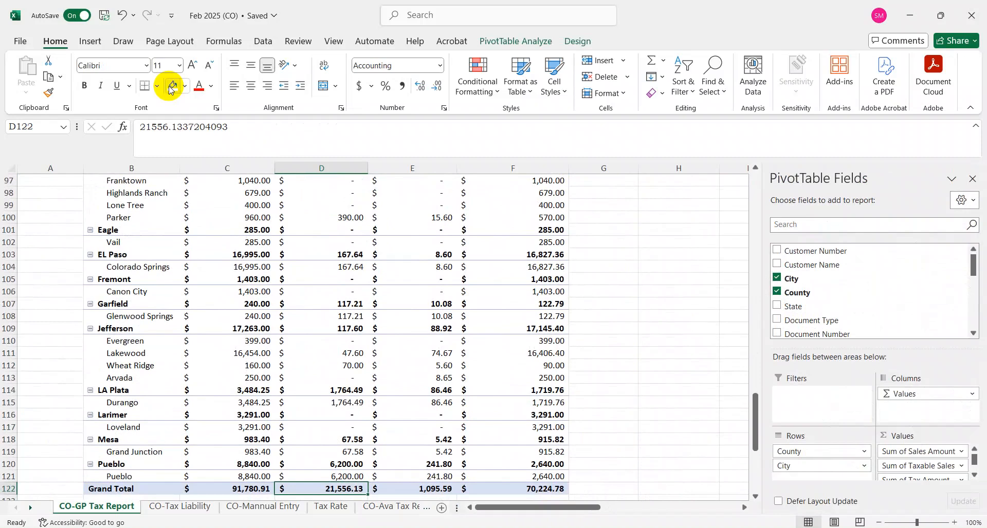
{"action": "key", "text": "ctrl+Up"}
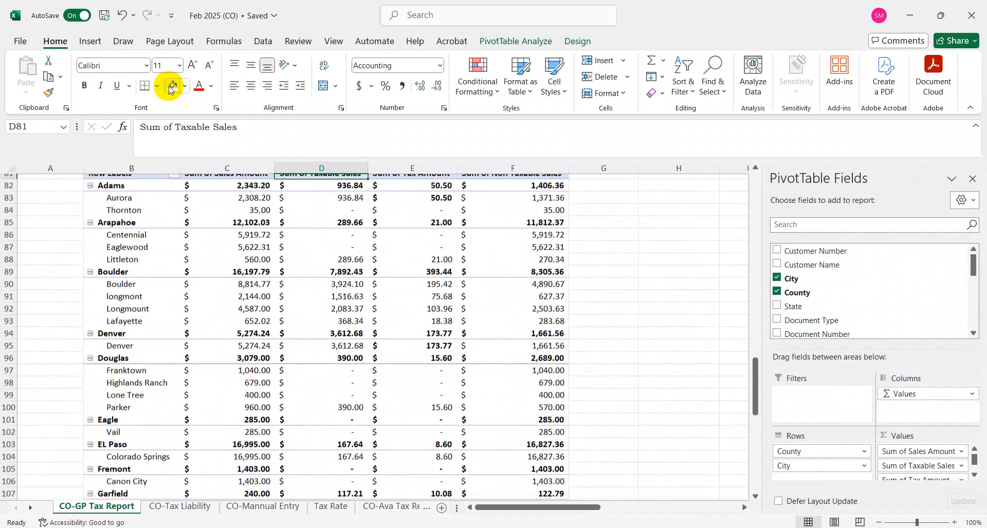
{"action": "key", "text": "Left"}
{"action": "key", "text": "Left"}
{"action": "key", "text": "Up"}
{"action": "key", "text": "Down"}
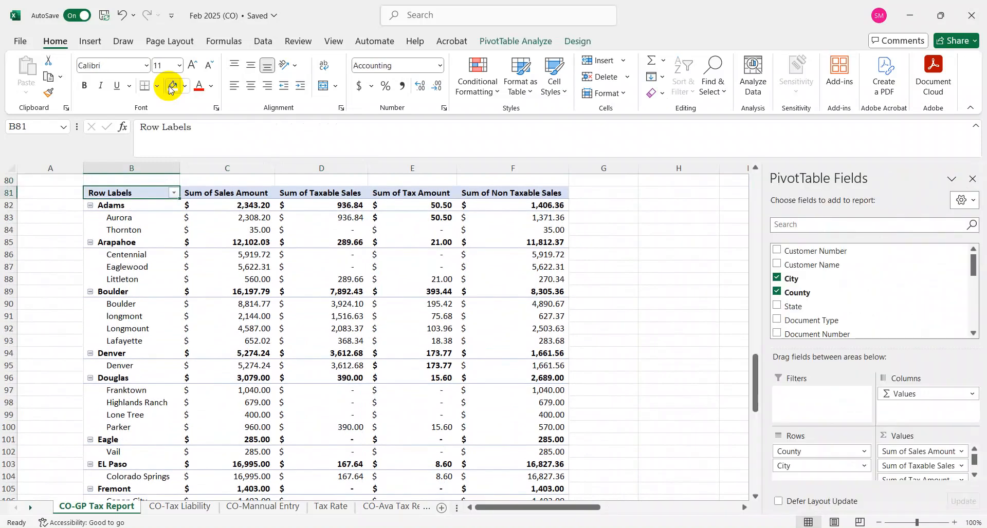
{"action": "key", "text": "Right"}
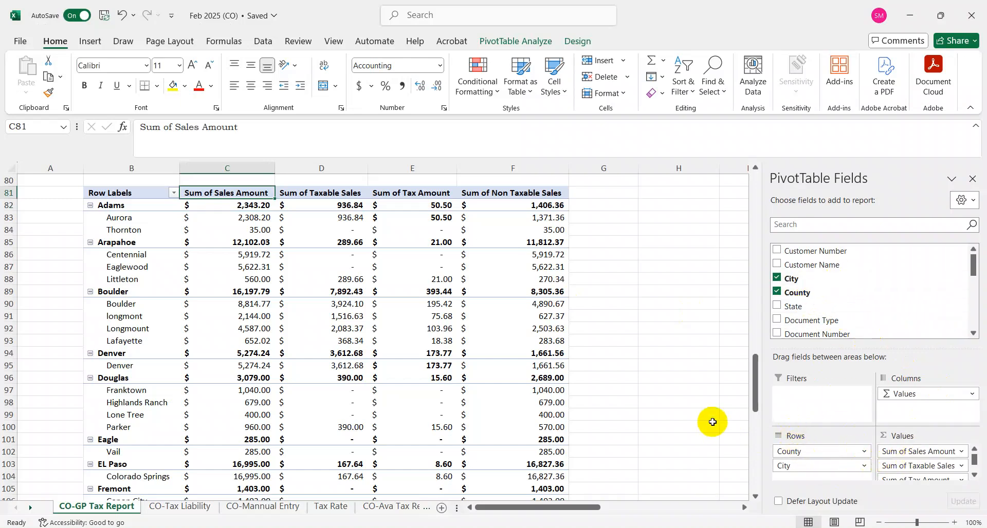
Switch to Colorado Revenue Online in Chrome and open the 02/28/2025 sales tax return for filing at its site location list
{"action": "key", "text": "alt+Tab"}
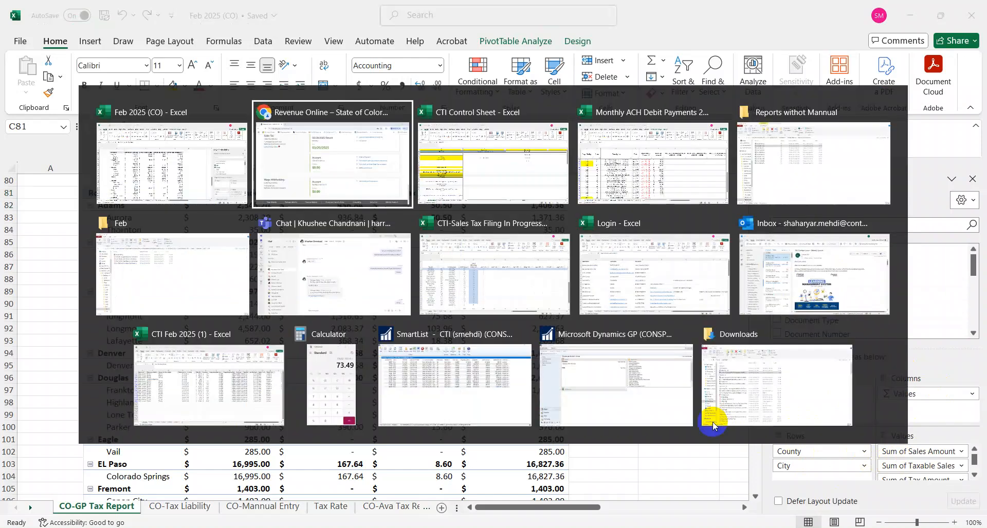
{"action": "scroll", "coordinate": [714, 425], "scroll_direction": "up", "scroll_amount": 1}
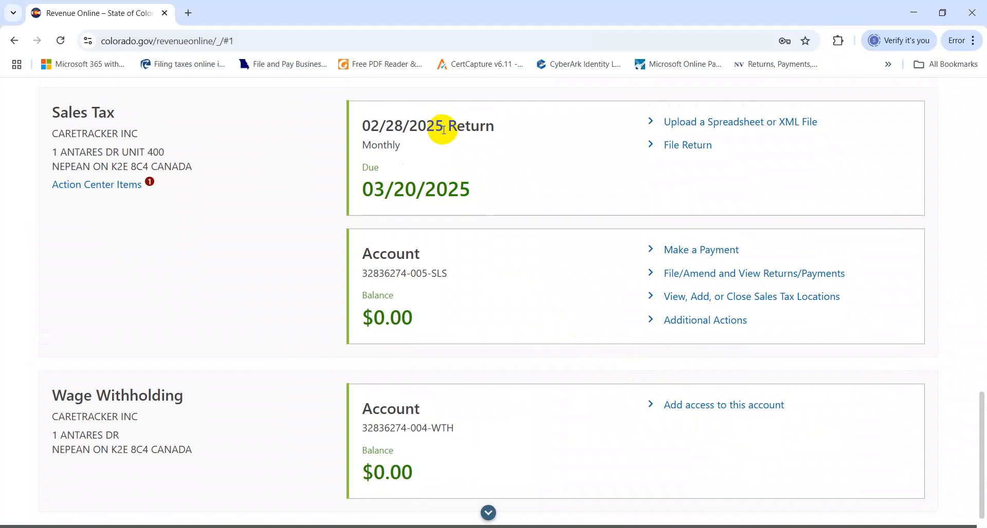
{"action": "left_click", "coordinate": [688, 144]}
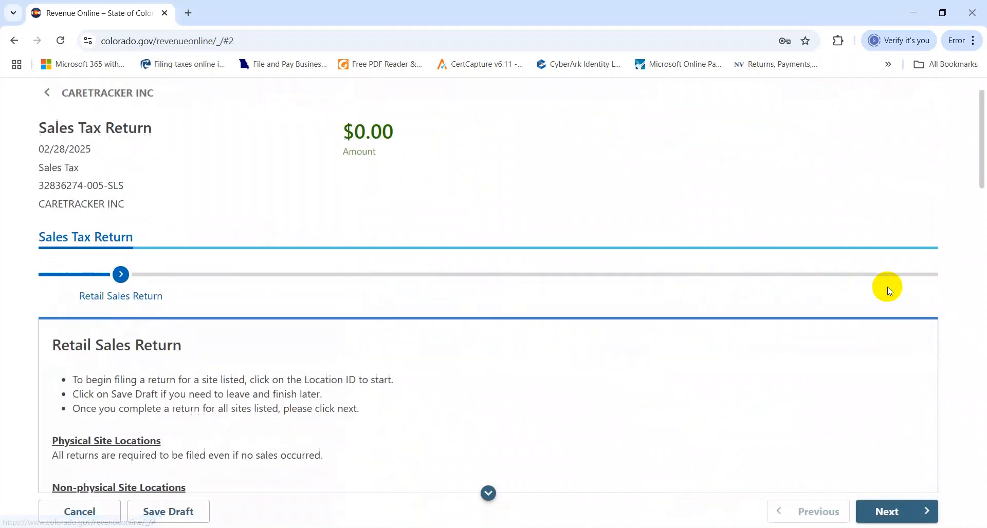
{"action": "scroll", "coordinate": [889, 289], "scroll_direction": "down", "scroll_amount": 5}
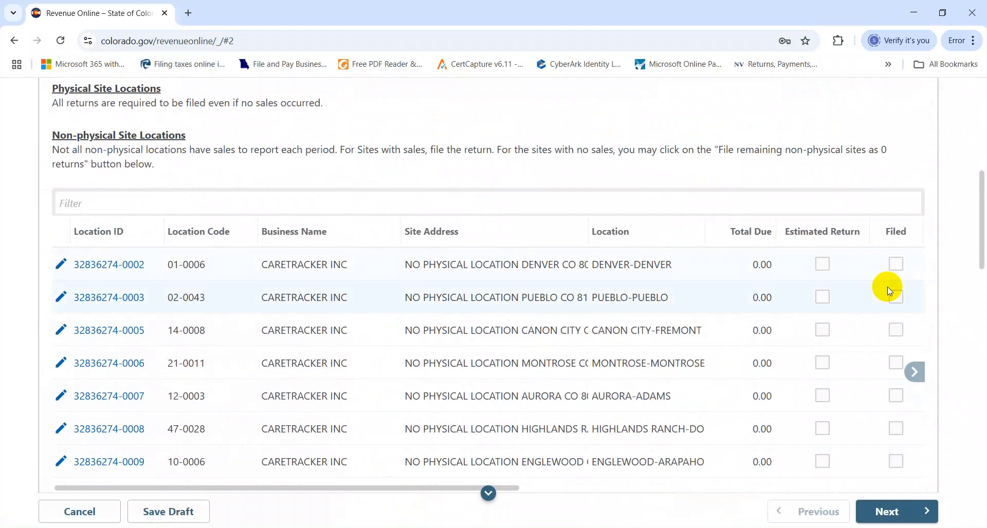
Switch to the Feb 2025 (CO) workbook and copy the city name Aurora from cell B83 of the pivot table
{"action": "key", "text": "alt+Tab"}
{"action": "key", "text": "alt+shift+Tab"}
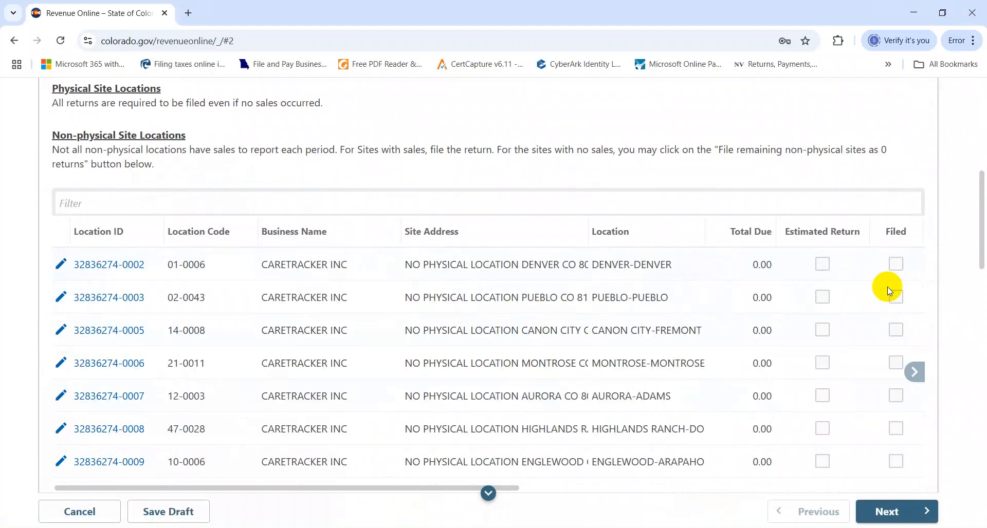
{"action": "key", "text": "alt+Tab"}
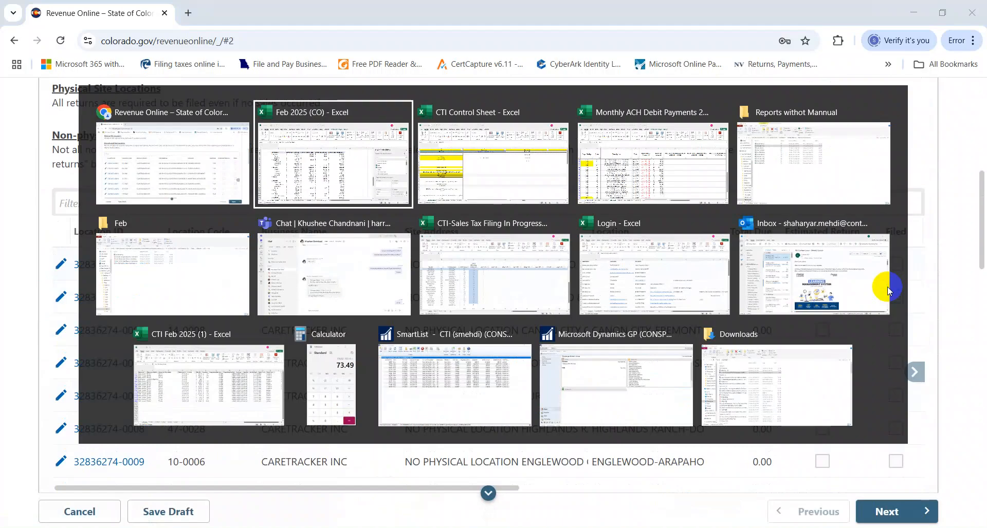
{"action": "key", "text": "Left"}
{"action": "key", "text": "Left"}
{"action": "key", "text": "Down"}
{"action": "key", "text": "Right"}
{"action": "key", "text": "Down"}
{"action": "key", "text": "ctrl+c"}
Filter the Revenue Online site location list by Aurora, then return to the Feb 2025 (CO) workbook and clear the copy marquee
{"action": "key", "text": "alt+Tab"}
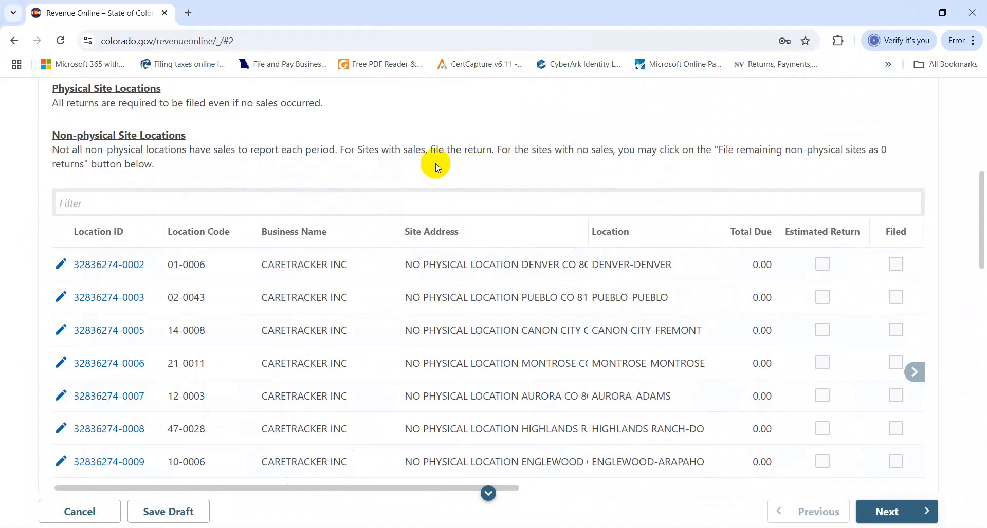
{"action": "left_click", "coordinate": [354, 197]}
{"action": "key", "text": "ctrl+v"}
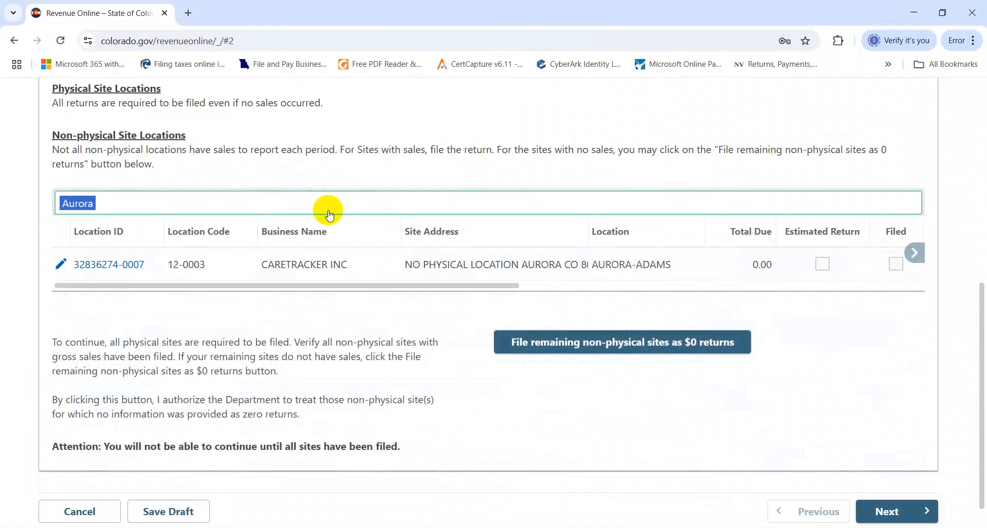
{"action": "key", "text": "alt+Tab"}
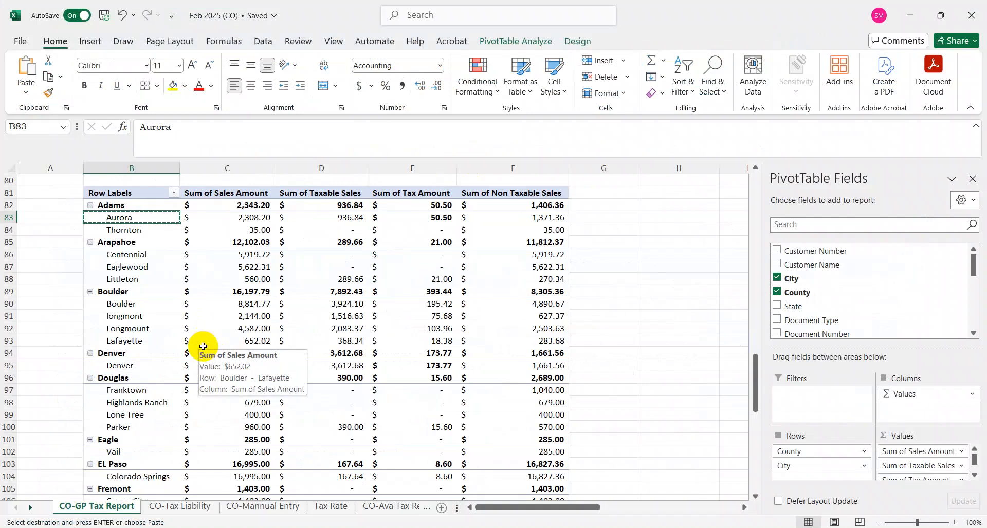
{"action": "key", "text": "Escape"}
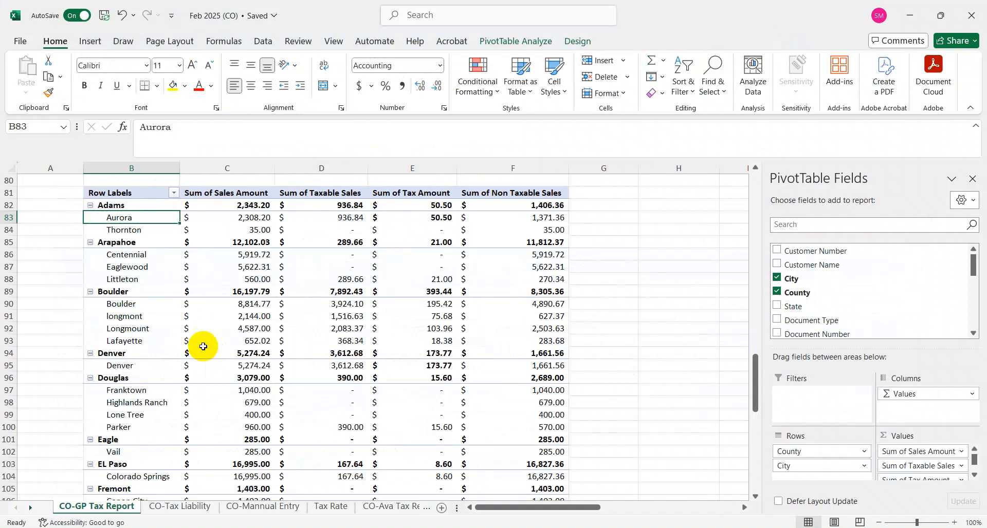
Switch to Revenue Online and open the AURORA-ADAMS site's return form
{"action": "key", "text": "Up"}
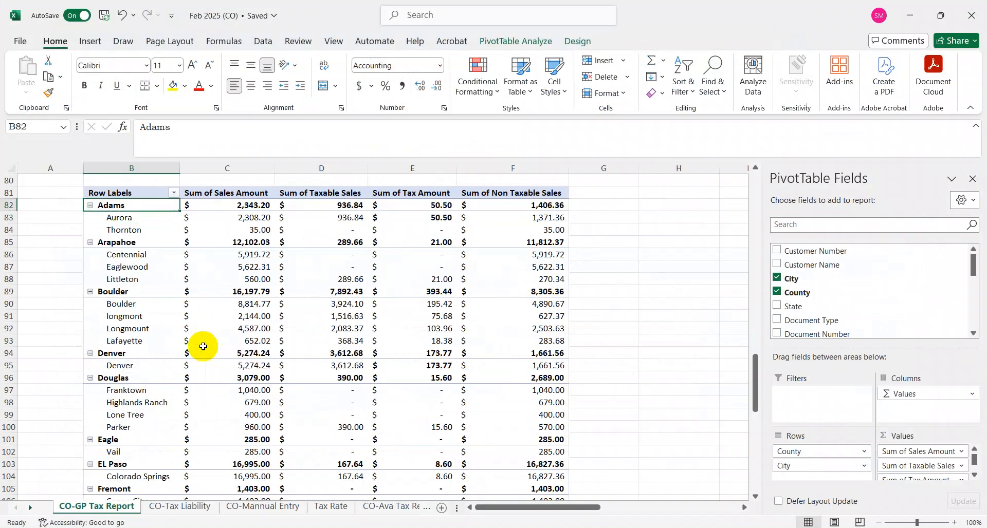
{"action": "key", "text": "Down"}
{"action": "key", "text": "Up"}
{"action": "key", "text": "Down"}
{"action": "key", "text": "alt+Tab"}
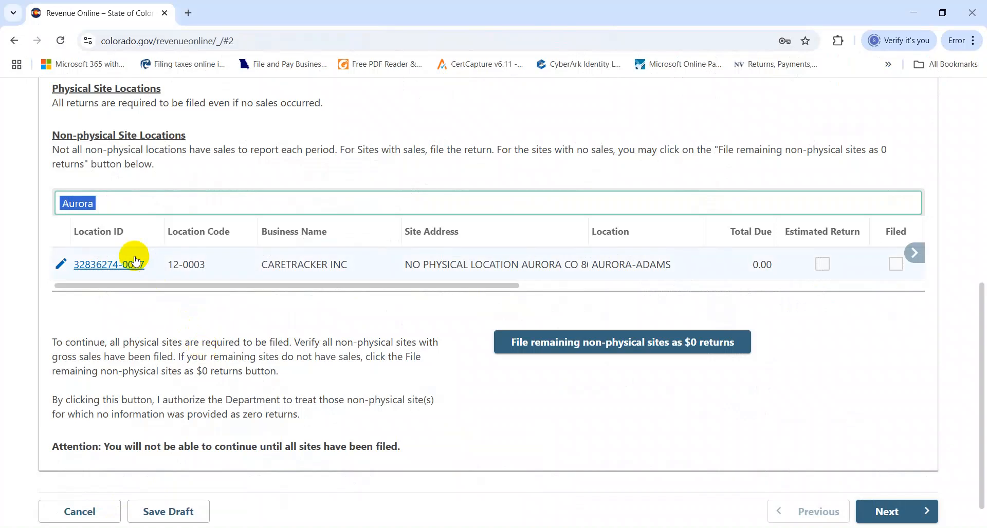
{"action": "left_click", "coordinate": [112, 263]}
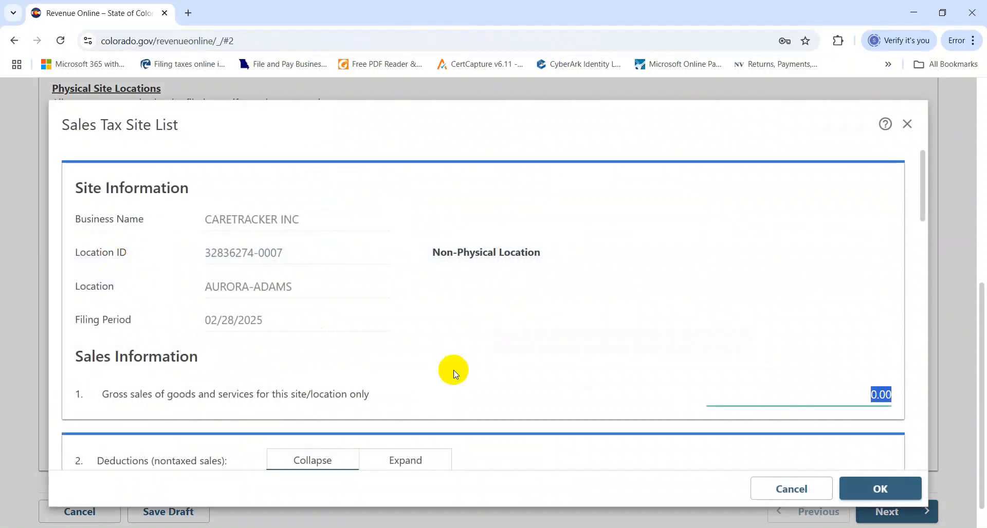
Copy Aurora's sales amount from cell C83 of the workbook and enter 2,308.20 as the site's gross sales
{"action": "key", "text": "alt+Tab"}
{"action": "key", "text": "Right"}
{"action": "key", "text": "ctrl+c"}
{"action": "key", "text": "alt+Tab"}
{"action": "key", "text": "ctrl+v"}
Expand the deductions, enter Aurora's non-taxable sales of 1,371.36 from the workbook as sales of nontaxable services, and accept the site return
{"action": "left_click_drag", "start_coordinate": [921, 195], "coordinate": [920, 235]}
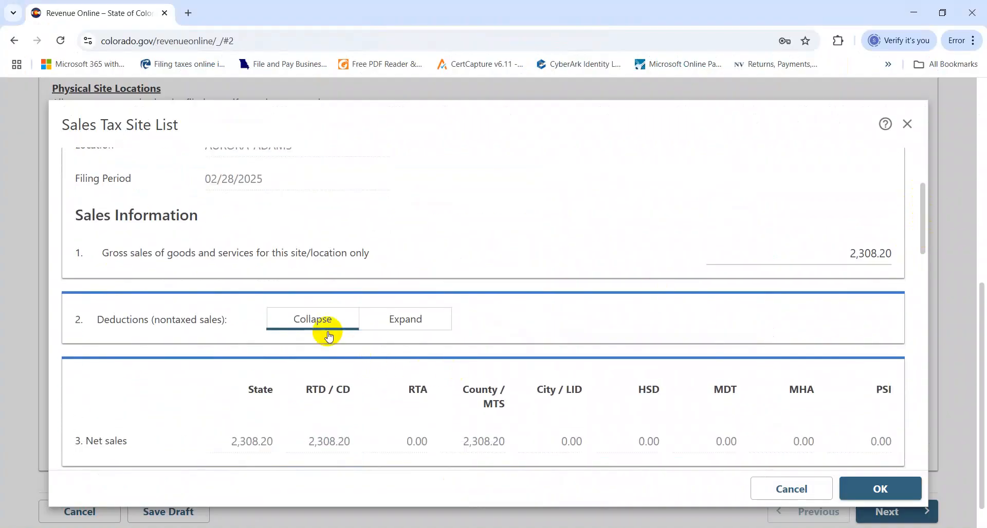
{"action": "left_click", "coordinate": [400, 324]}
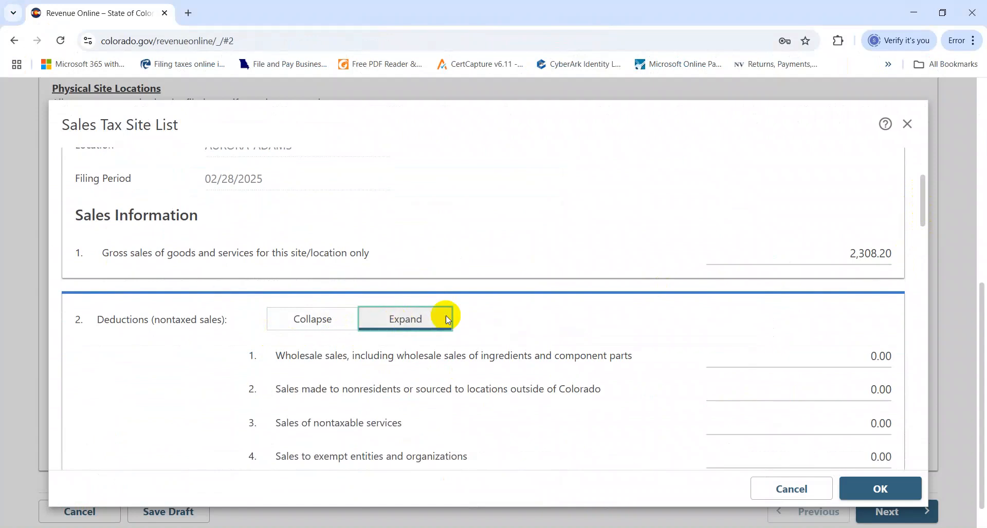
{"action": "left_click", "coordinate": [750, 421]}
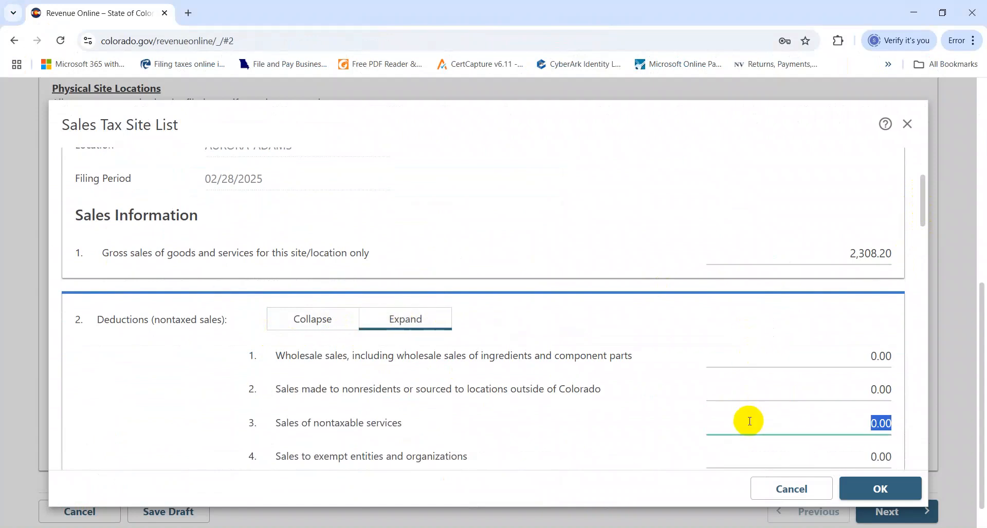
{"action": "key", "text": "alt+Tab"}
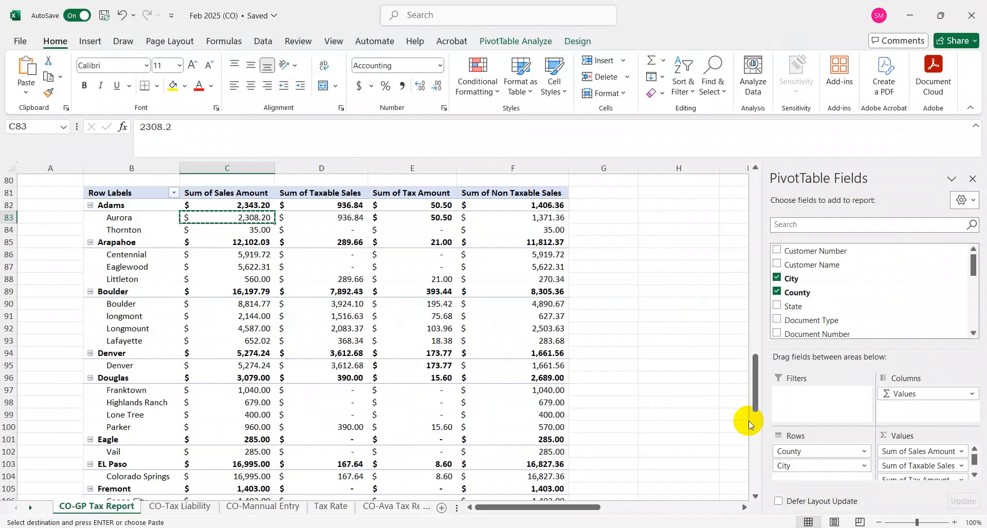
{"action": "key", "text": "Right"}
{"action": "key", "text": "Right"}
{"action": "key", "text": "Right"}
{"action": "key", "text": "alt+Tab"}
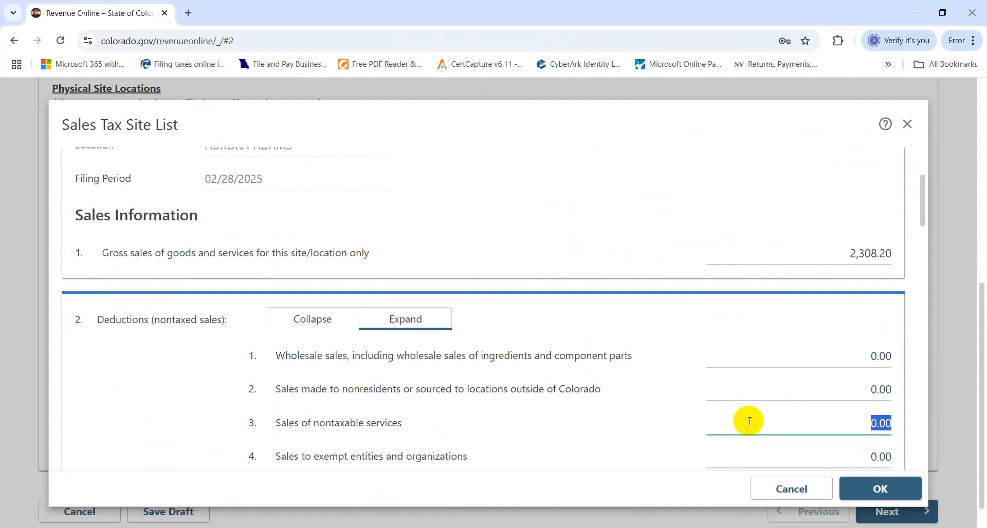
{"action": "key", "text": "ctrl+v"}
{"action": "key", "text": "Tab"}
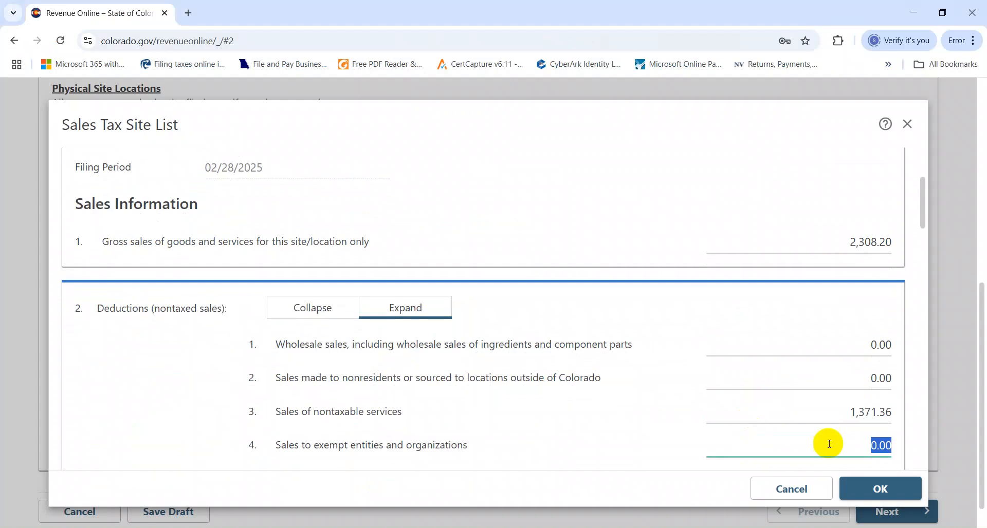
{"action": "left_click", "coordinate": [880, 487]}
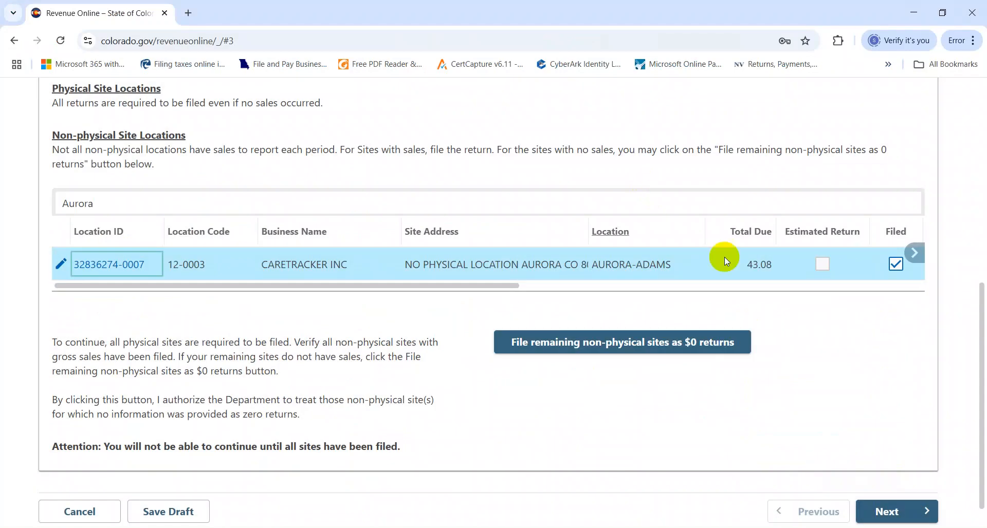
Compare the Aurora site's total due in Revenue Online with Aurora's tax amount in cell E83 of the workbook
{"action": "left_click_drag", "start_coordinate": [773, 267], "coordinate": [737, 267]}
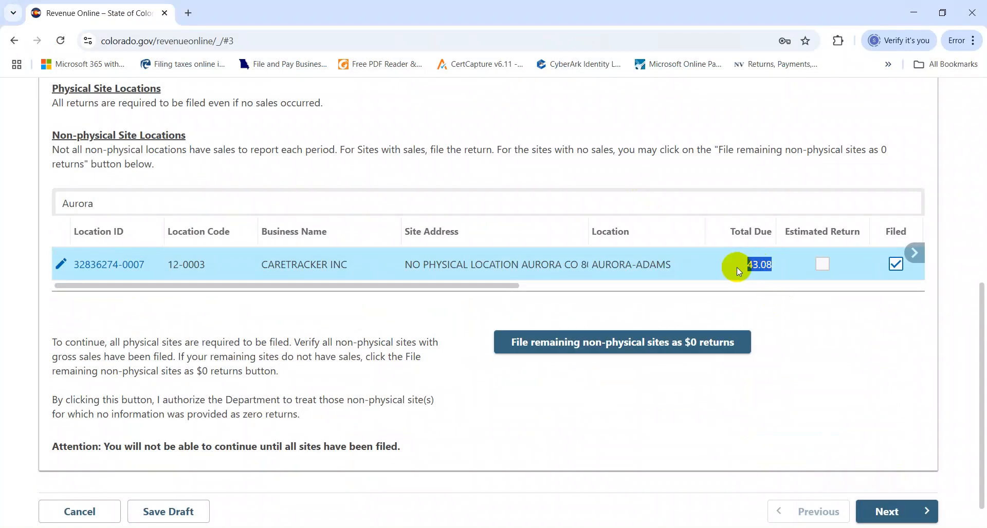
{"action": "key", "text": "alt+Tab"}
{"action": "key", "text": "Left"}
{"action": "key", "text": "Escape"}
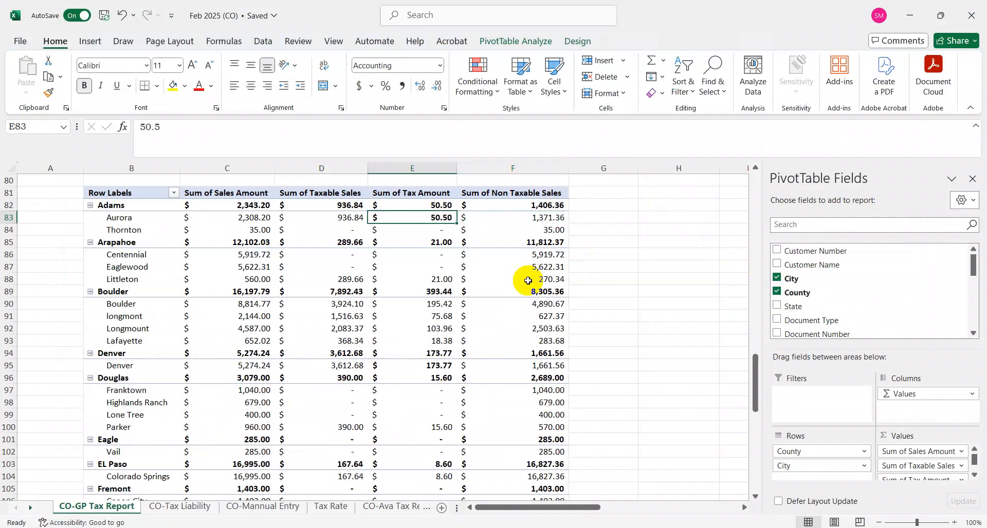
{"action": "key", "text": "alt+Tab"}
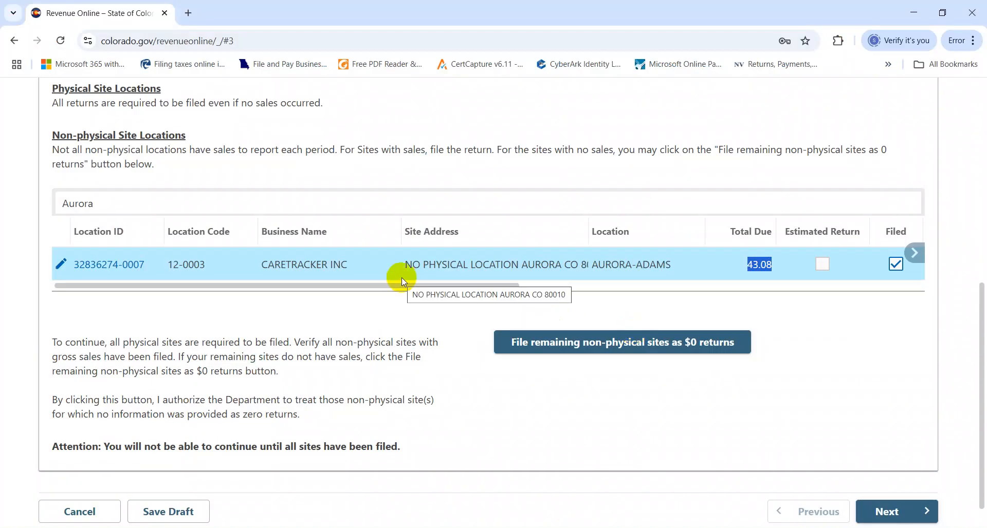
{"action": "left_click", "coordinate": [109, 265]}
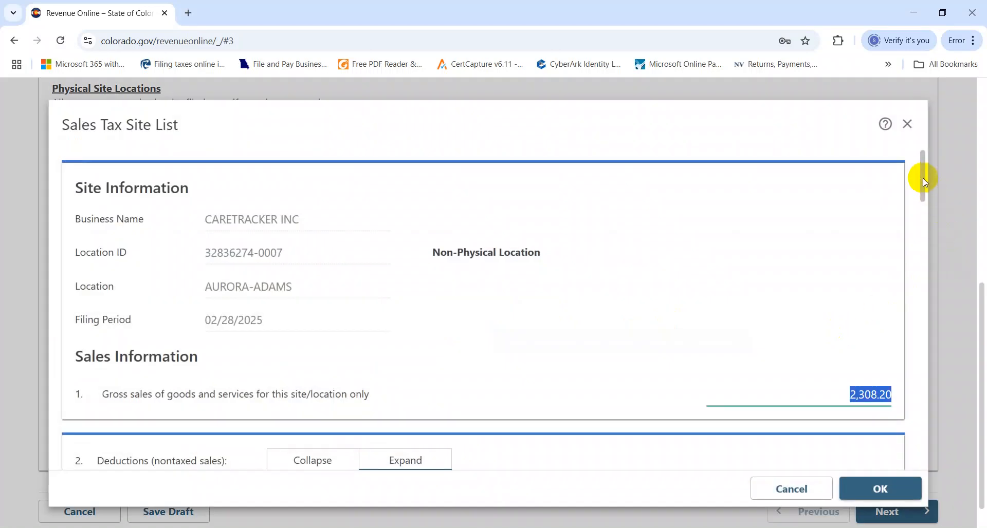
{"action": "left_click_drag", "start_coordinate": [925, 182], "coordinate": [920, 404]}
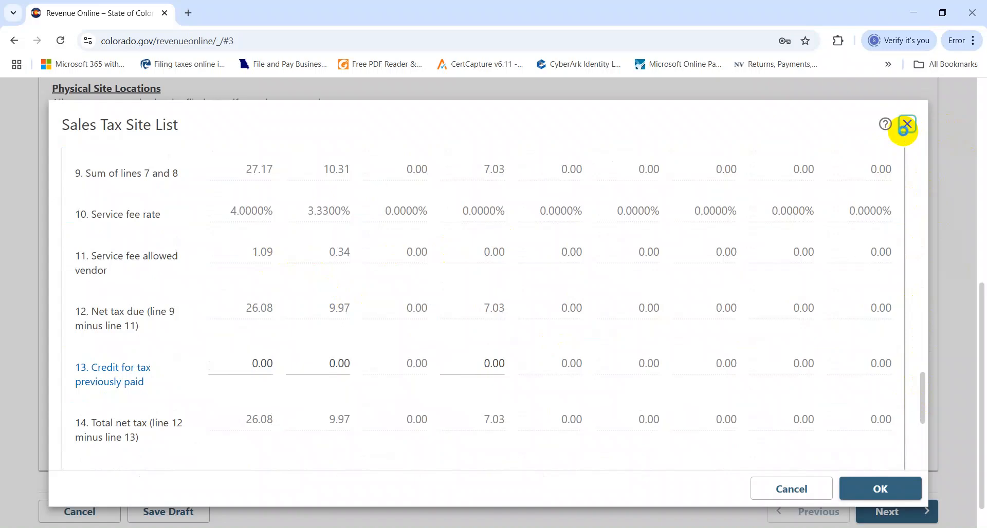
{"action": "left_click", "coordinate": [904, 127]}
Copy the city name Thornton from cell B84 of the workbook and filter the Revenue Online site list by it
{"action": "key", "text": "alt+Tab"}
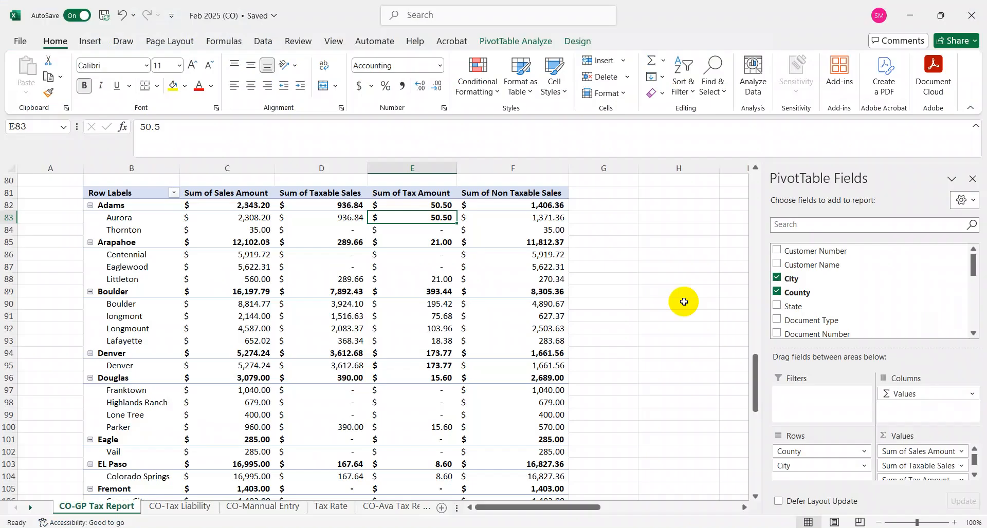
{"action": "key", "text": "Left"}
{"action": "key", "text": "Left"}
{"action": "key", "text": "Left"}
{"action": "key", "text": "Down"}
{"action": "key", "text": "ctrl+c"}
{"action": "key", "text": "alt+Tab"}
{"action": "double_click", "coordinate": [283, 203]}
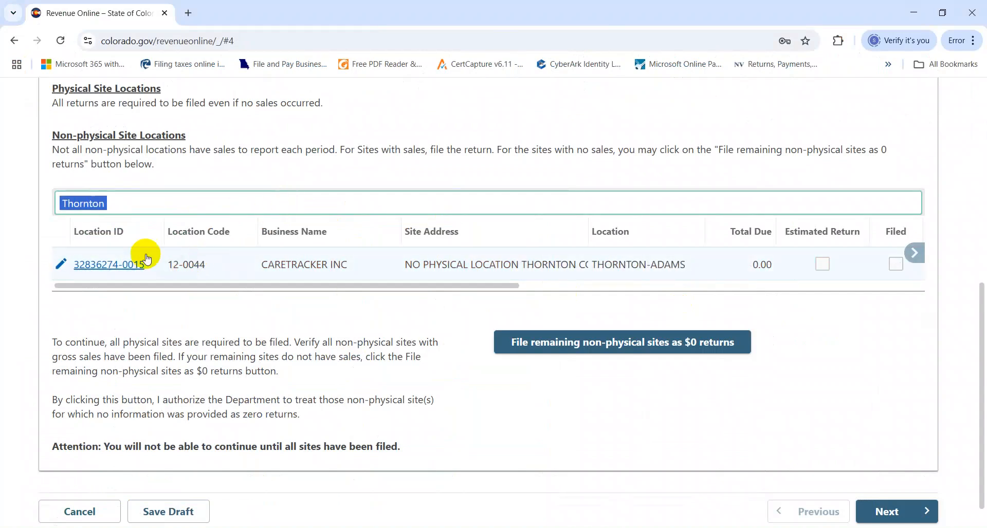
Open the THORNTON-ADAMS site return and enter Thornton's sales amount from cell C84, 35.00, as gross sales
{"action": "left_click", "coordinate": [103, 266]}
{"action": "key", "text": "alt+Tab"}
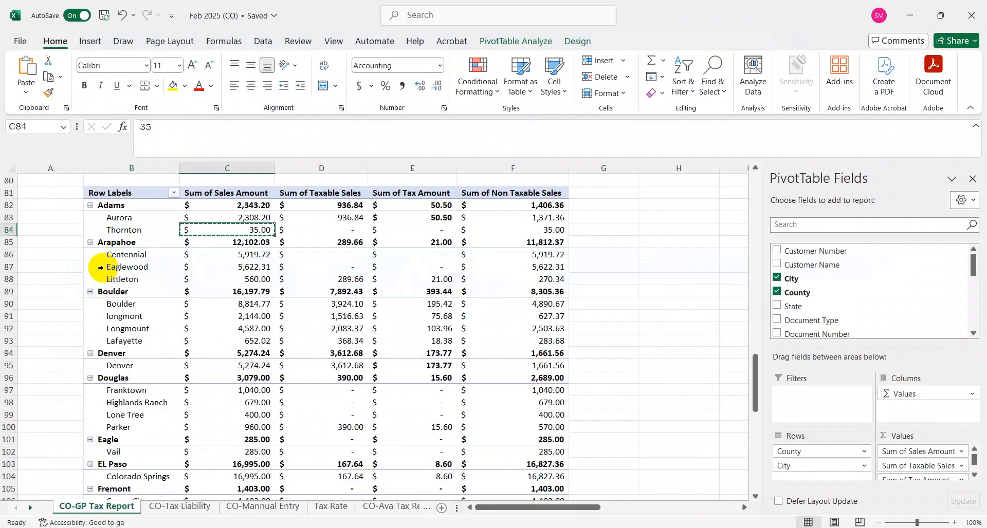
{"action": "key", "text": "alt+Tab"}
{"action": "left_click", "coordinate": [827, 383]}
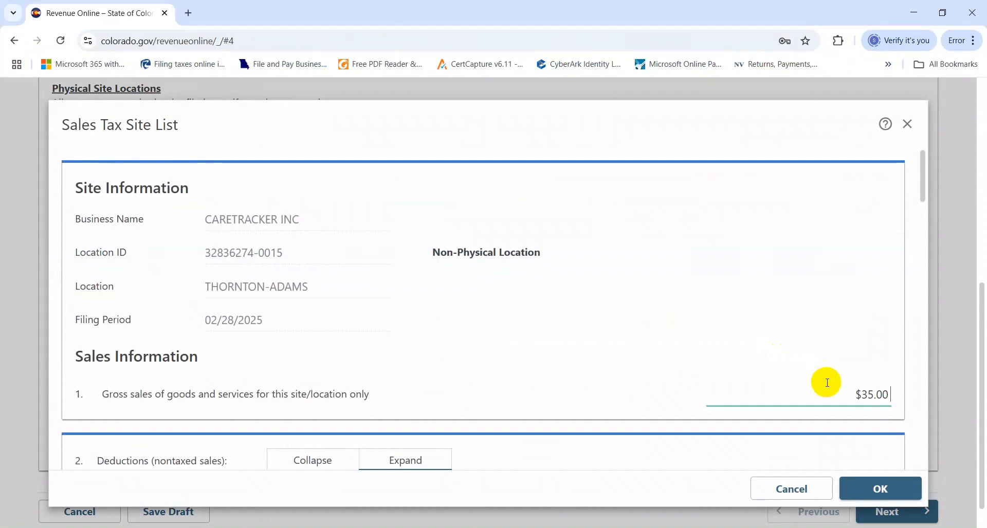
{"action": "key", "text": "Tab"}
Enter 35.00 as Thornton's sales of nontaxable services and accept the site return
{"action": "left_click_drag", "start_coordinate": [919, 182], "coordinate": [918, 222]}
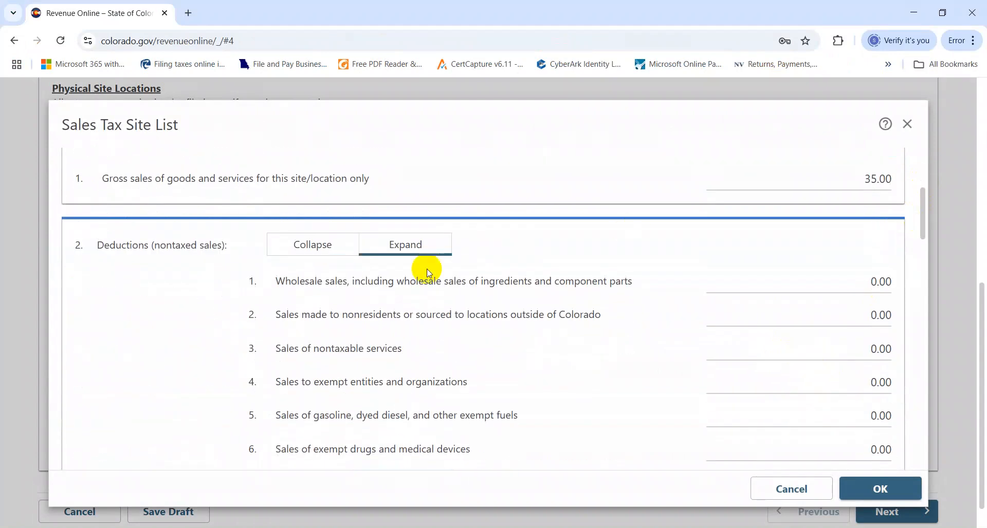
{"action": "left_click", "coordinate": [768, 355]}
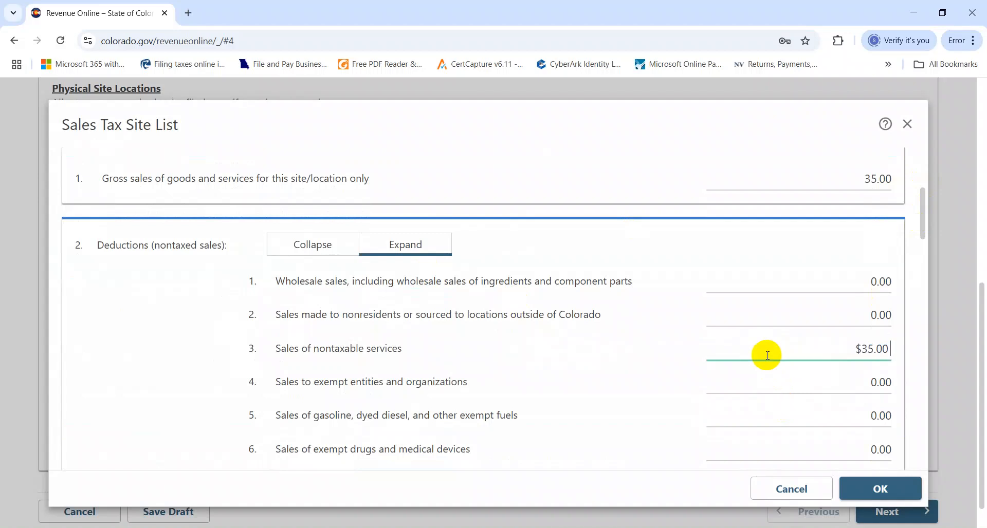
{"action": "type", "text": "35"}
{"action": "key", "text": "Tab"}
{"action": "left_click", "coordinate": [880, 489]}
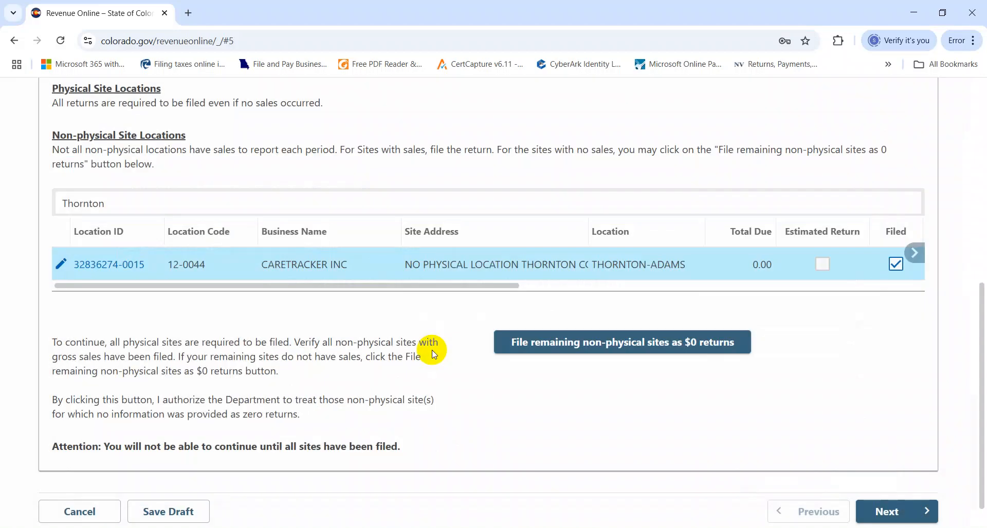
Copy the city name Centennial from cell B86 of the workbook and filter the Revenue Online site list by it
{"action": "key", "text": "alt+Tab"}
{"action": "key", "text": "Down"}
{"action": "key", "text": "Down"}
{"action": "key", "text": "Left"}
{"action": "key", "text": "ctrl+c"}
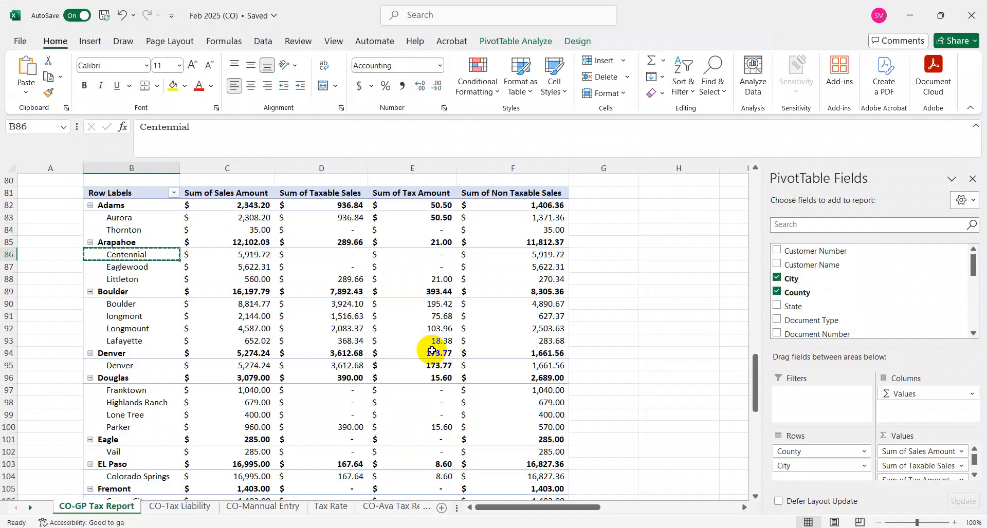
{"action": "key", "text": "alt+Tab"}
{"action": "double_click", "coordinate": [199, 199]}
{"action": "key", "text": "ctrl+v"}
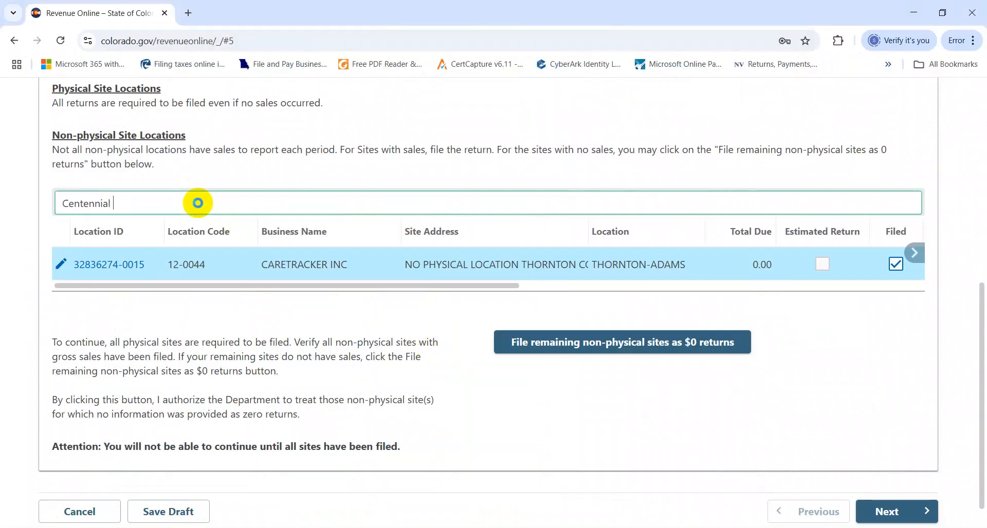
{"action": "double_click", "coordinate": [198, 203]}
Copy Centennial's sales amount from the workbook, open the CENTENNIAL-ARAPAHOE site return, and enter 5,919.72 as gross sales
{"action": "key", "text": "alt+Tab"}
{"action": "key", "text": "alt+Tab"}
{"action": "left_click", "coordinate": [109, 265]}
{"action": "key", "text": "ctrl+v"}
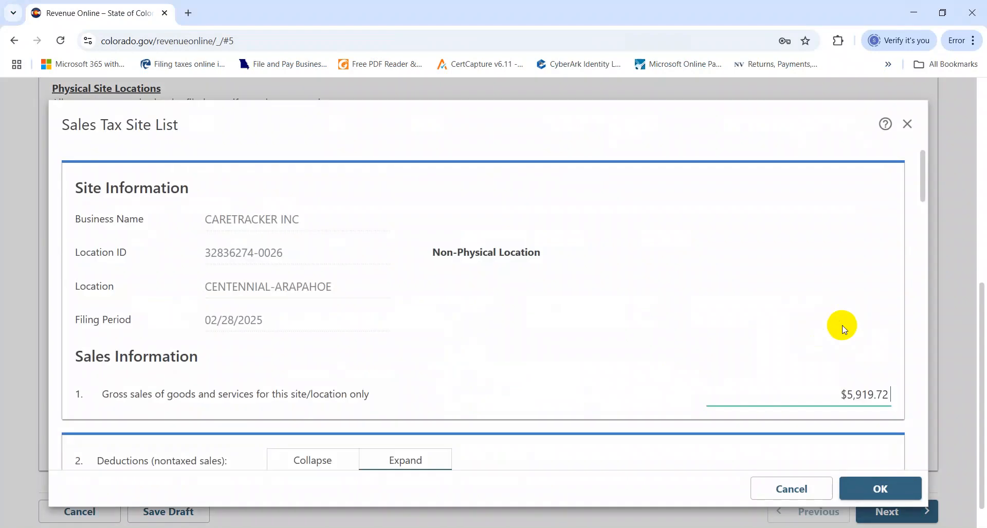
{"action": "key", "text": "Tab"}
Enter 5,919.72 as Centennial's sales of nontaxable services and accept the site return
{"action": "left_click_drag", "start_coordinate": [921, 187], "coordinate": [921, 223]}
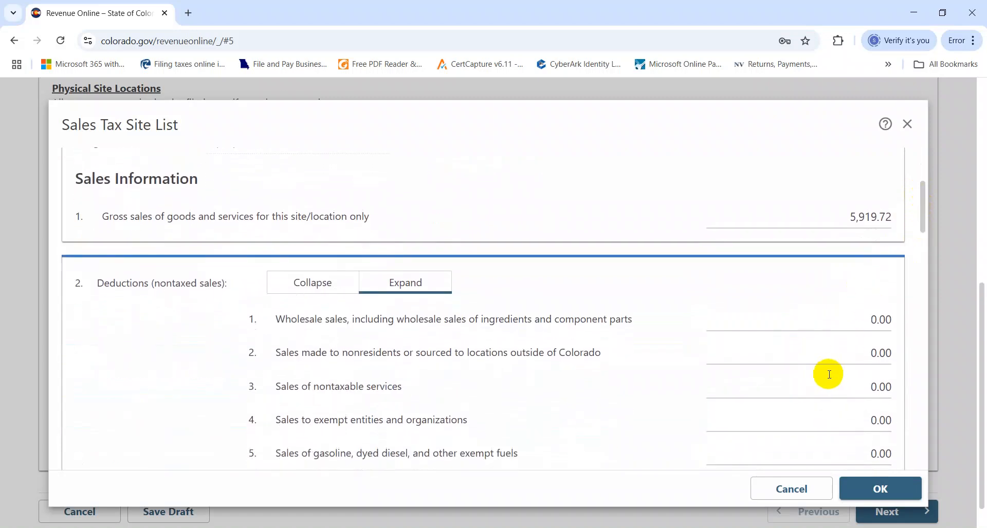
{"action": "left_click", "coordinate": [829, 397]}
{"action": "key", "text": "Tab"}
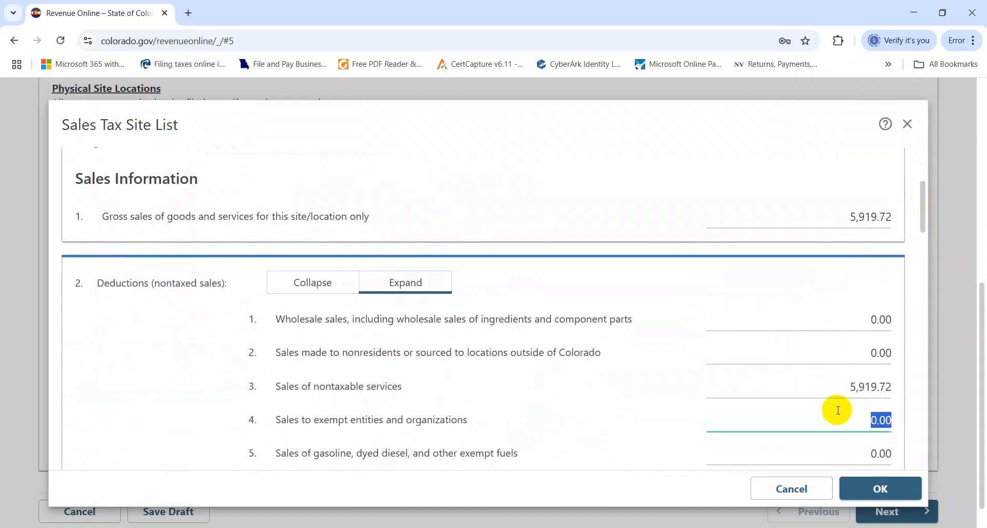
{"action": "left_click", "coordinate": [866, 478]}
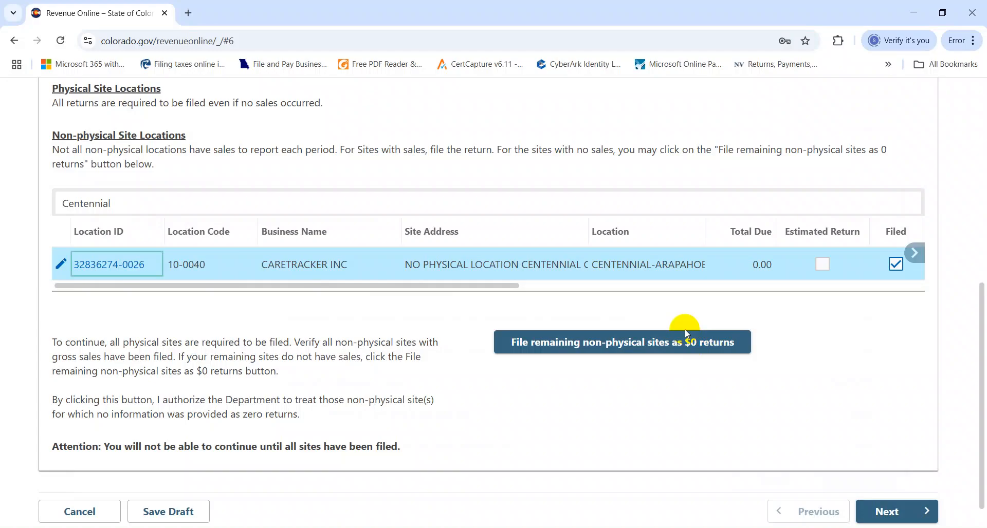
Copy the city name Eaglewood from cell B87 of the workbook and search the Revenue Online site list for it
{"action": "key", "text": "alt+Tab"}
{"action": "key", "text": "Down"}
{"action": "key", "text": "Left"}
{"action": "key", "text": "ctrl+c"}
{"action": "key", "text": "alt+Tab"}
{"action": "triple_click", "coordinate": [216, 200]}
{"action": "key", "text": "ctrl+v"}
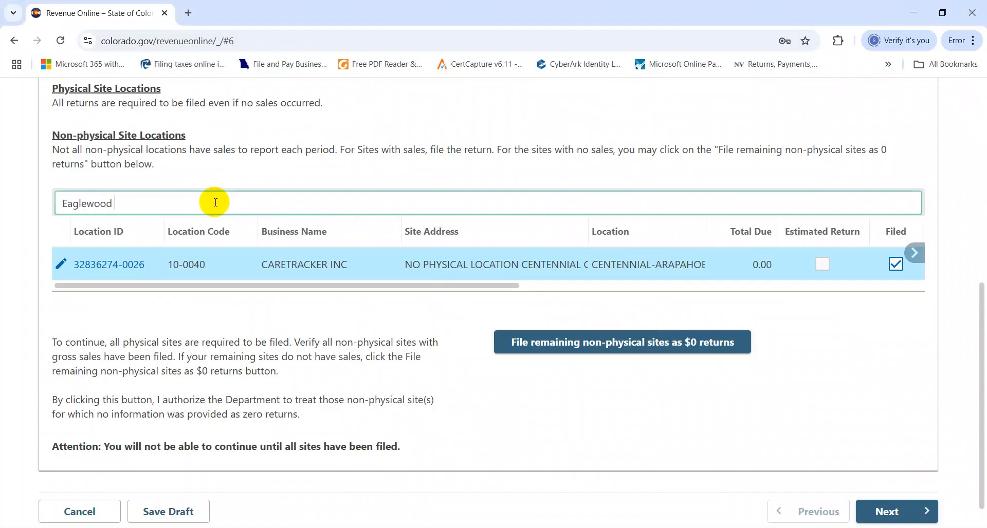
Copy the city name Littleton from cell B88 of the workbook and filter the Revenue Online site list by it
{"action": "triple_click", "coordinate": [214, 202]}
{"action": "key", "text": "alt+Tab"}
{"action": "key", "text": "alt+Tab"}
{"action": "key", "text": "ctrl+v"}
{"action": "key", "text": "Return"}
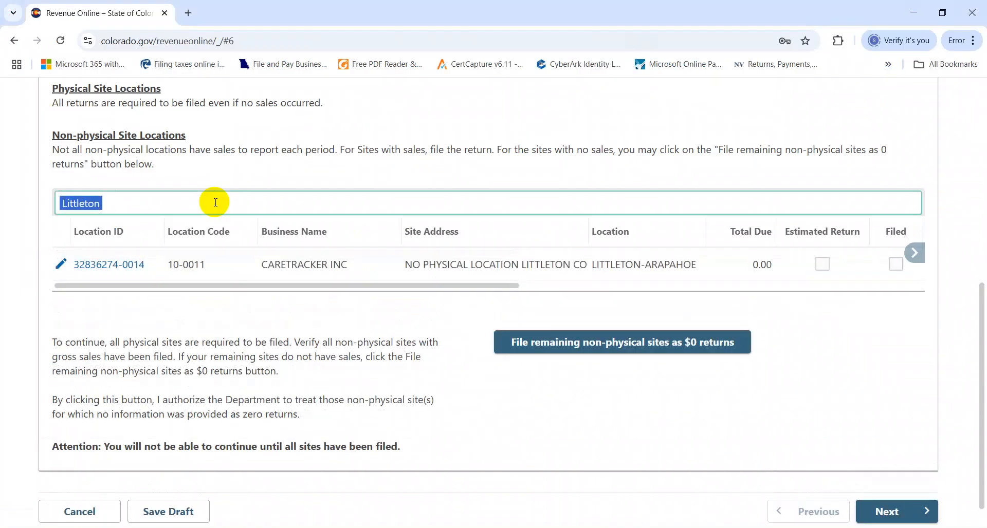
Open the LITTLETON-ARAPAHOE site return and enter the combined Eaglewood and Littleton sales amounts from C87:C88, 6,182.31, as gross sales
{"action": "left_click", "coordinate": [123, 265]}
{"action": "key", "text": "alt+Tab"}
{"action": "key", "text": "Right"}
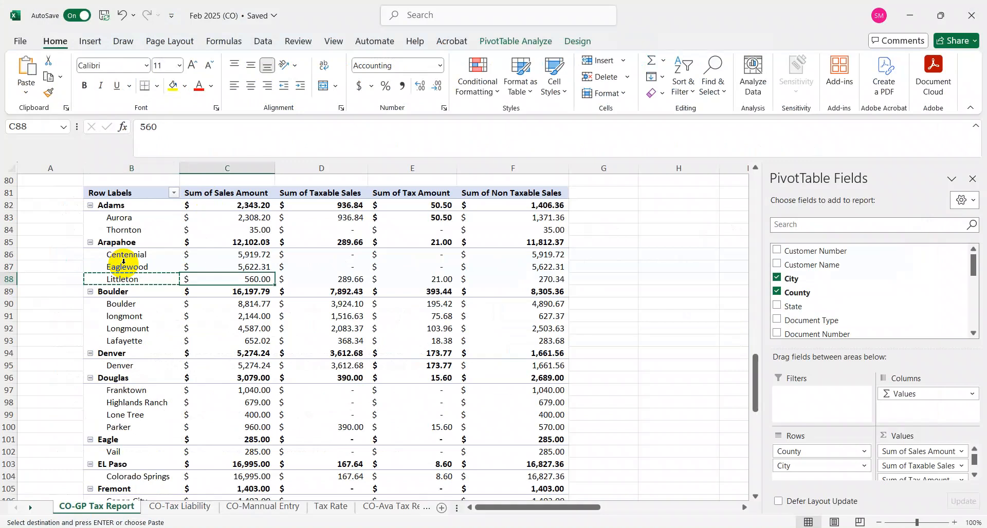
{"action": "key", "text": "Escape"}
{"action": "key", "text": "shift+Up"}
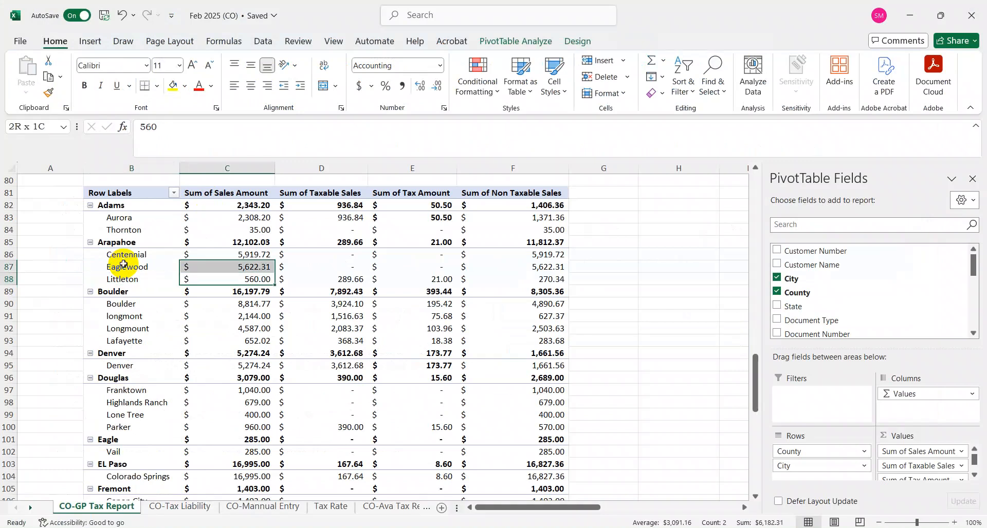
{"action": "key", "text": "alt+Tab"}
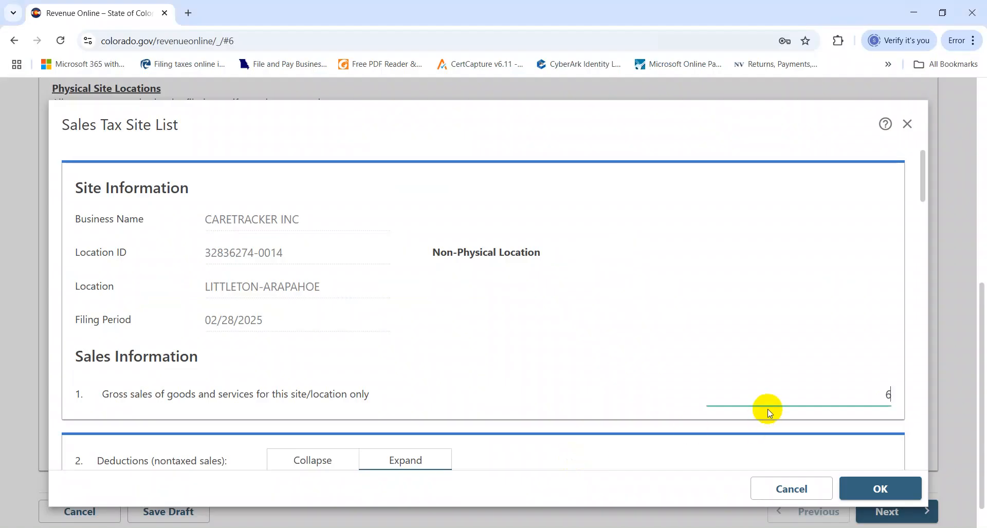
{"action": "key", "text": "Tab"}
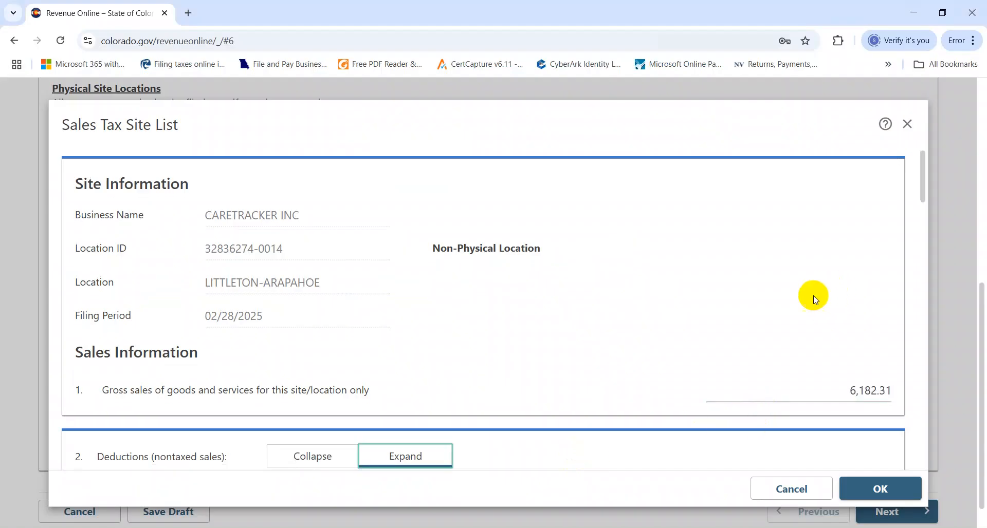
{"action": "scroll", "coordinate": [922, 192], "scroll_direction": "down", "scroll_amount": 5}
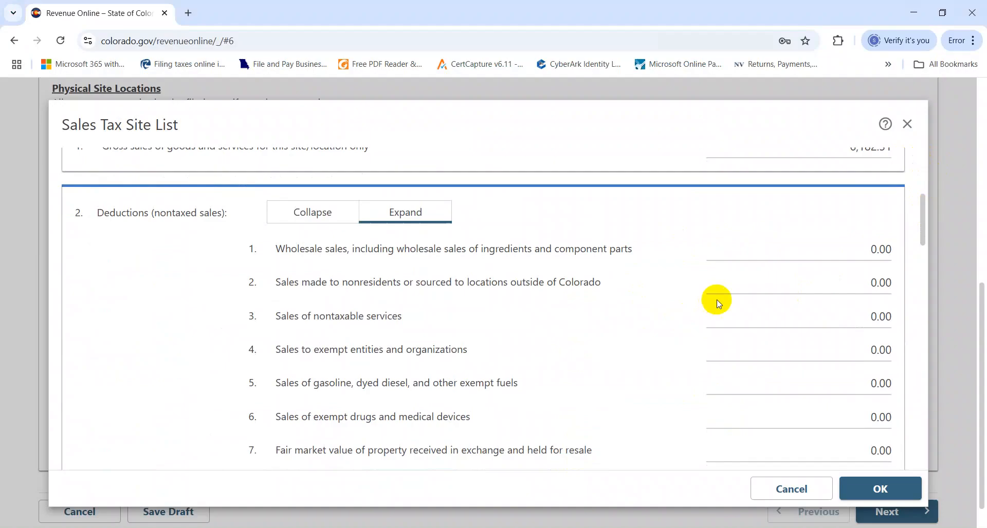
Enter the combined Eaglewood and Littleton nontaxable sales from F87:F88, 5,892.65, as sales of nontaxable services and accept the site return
{"action": "left_click", "coordinate": [754, 312]}
{"action": "key", "text": "alt+Tab"}
{"action": "key", "text": "Right"}
{"action": "key", "text": "Right"}
{"action": "key", "text": "Right"}
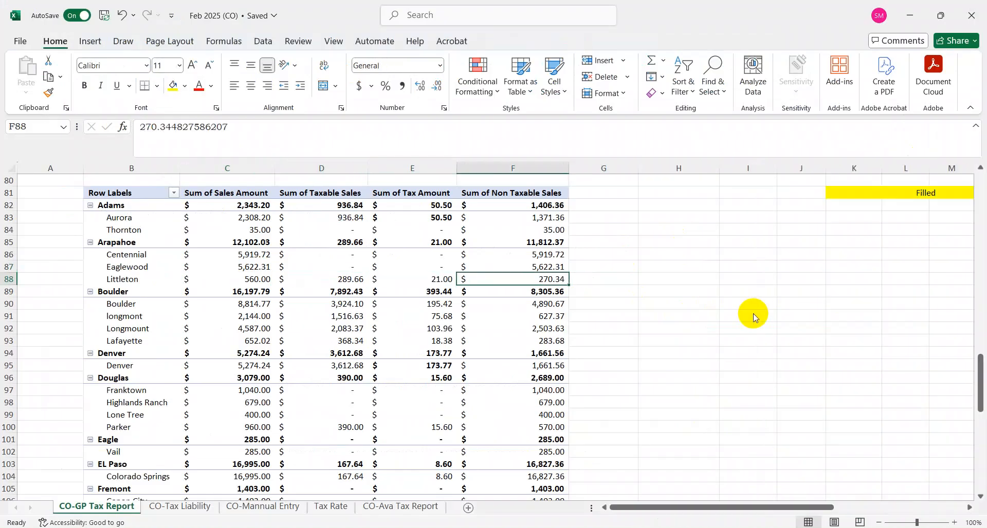
{"action": "key", "text": "shift+Up"}
{"action": "key", "text": "alt+Tab"}
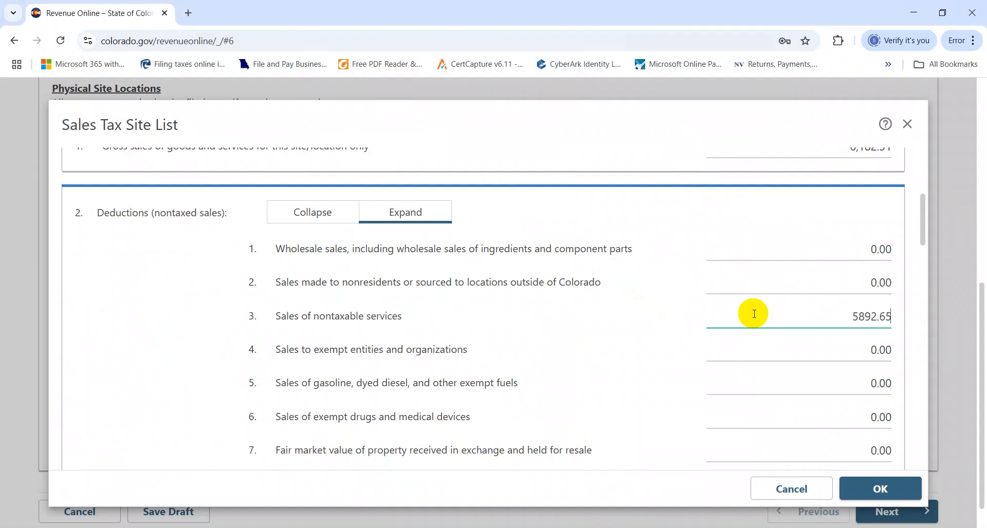
{"action": "key", "text": "Tab"}
{"action": "left_click", "coordinate": [880, 488]}
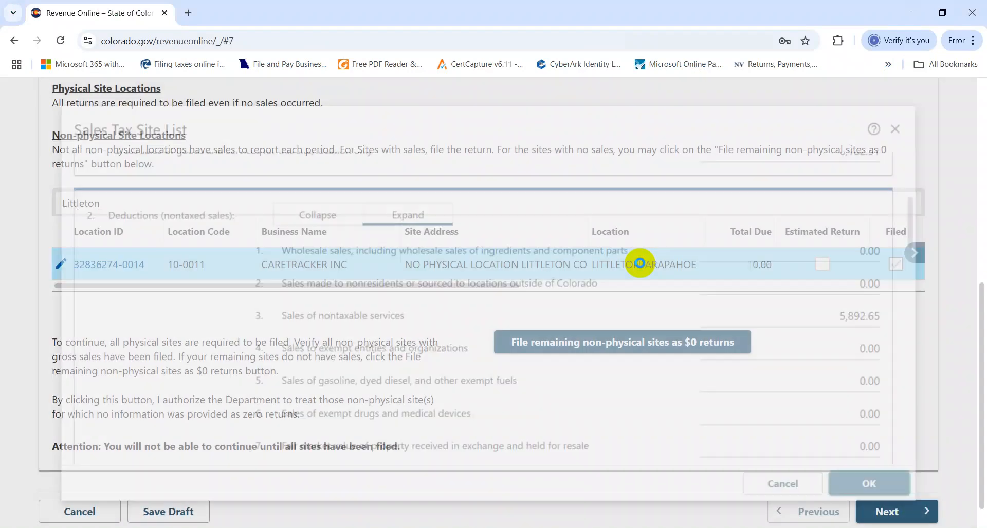
Copy the city name Boulder from cell B90 of the workbook and filter the Revenue Online site list by it
{"action": "key", "text": "alt+Tab"}
{"action": "key", "text": "Left"}
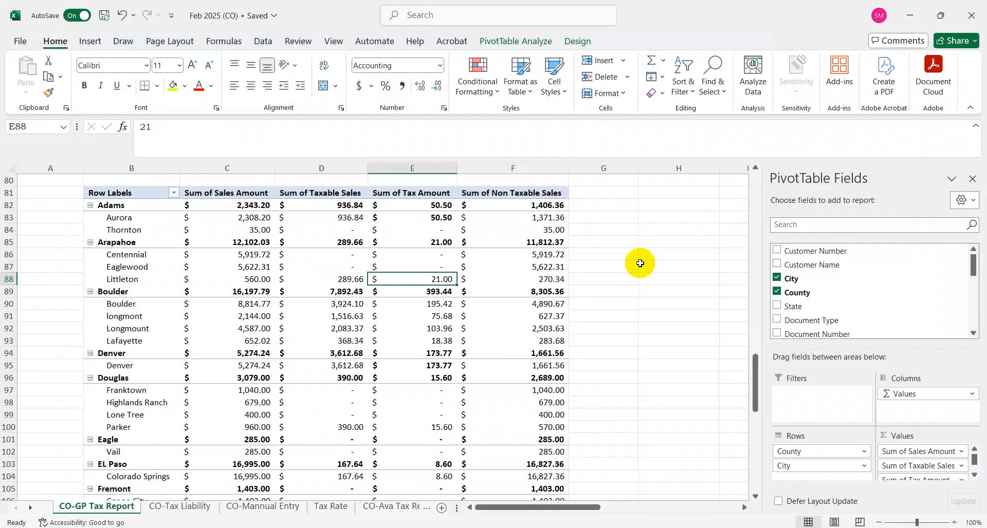
{"action": "key", "text": "Left"}
{"action": "key", "text": "Left"}
{"action": "key", "text": "Left"}
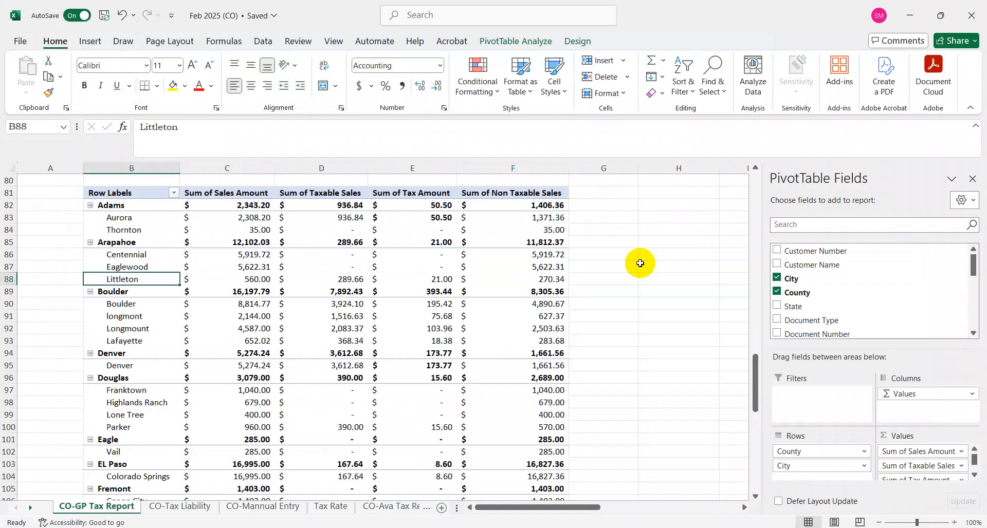
{"action": "key", "text": "alt+Tab"}
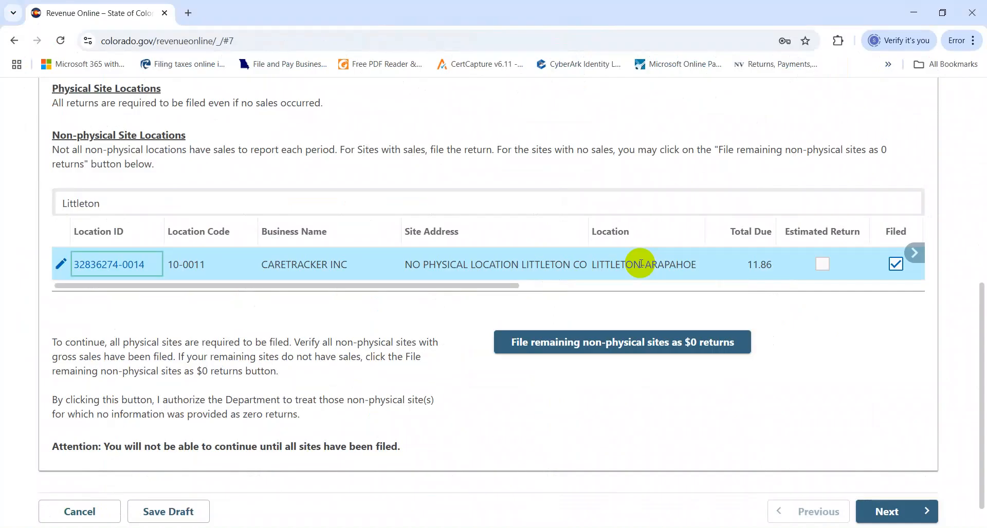
{"action": "key", "text": "alt+Tab"}
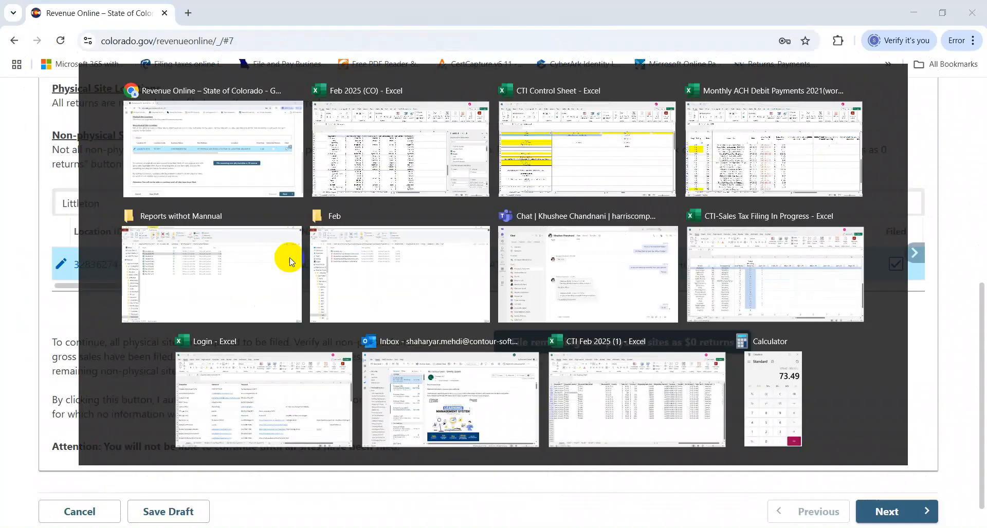
{"action": "key", "text": "Down"}
{"action": "key", "text": "Down"}
{"action": "key", "text": "ctrl+c"}
{"action": "key", "text": "alt+Tab"}
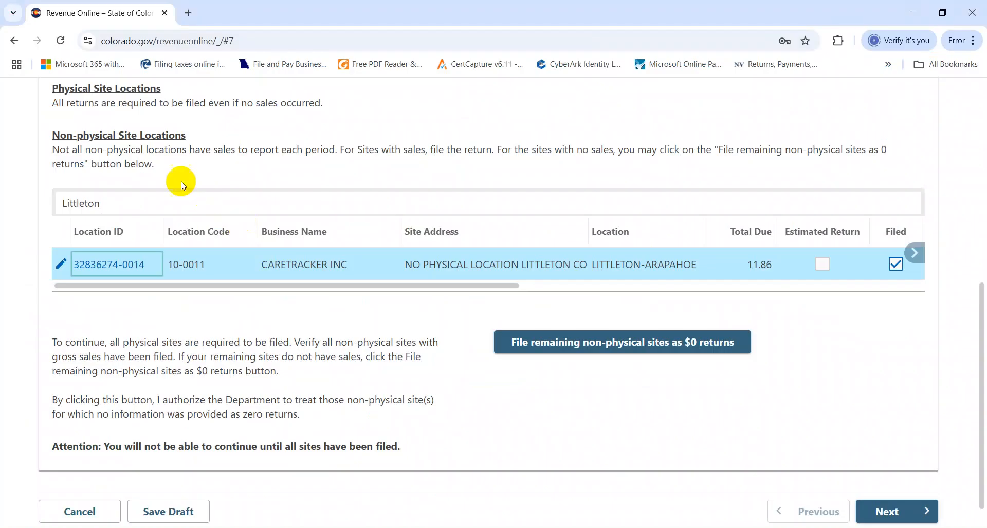
{"action": "double_click", "coordinate": [163, 205]}
{"action": "key", "text": "ctrl+v"}
{"action": "double_click", "coordinate": [163, 205]}
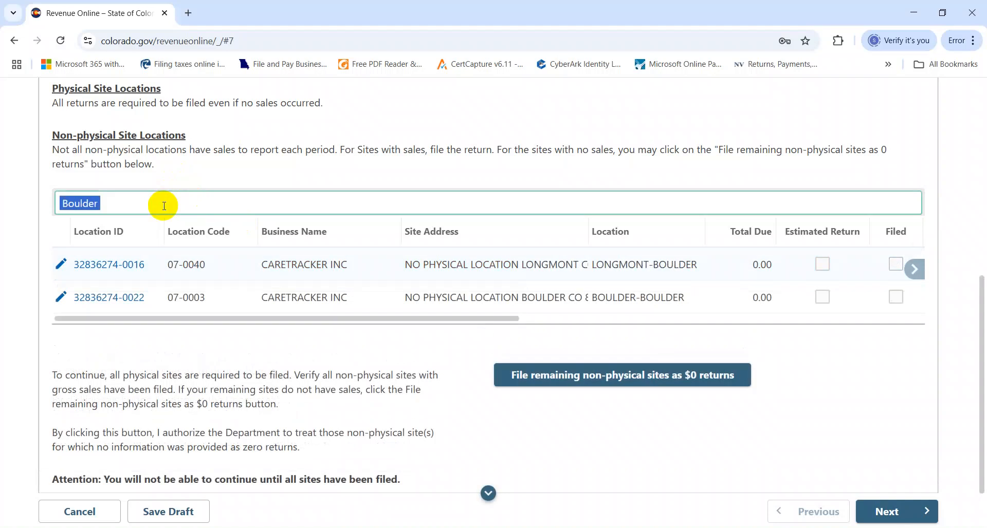
{"action": "key", "text": "alt+Tab"}
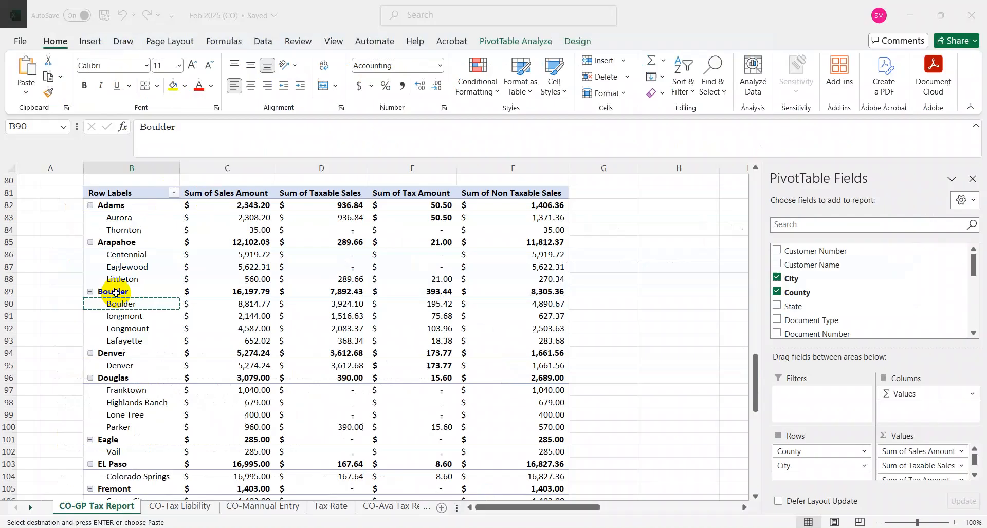
{"action": "key", "text": "alt+Tab"}
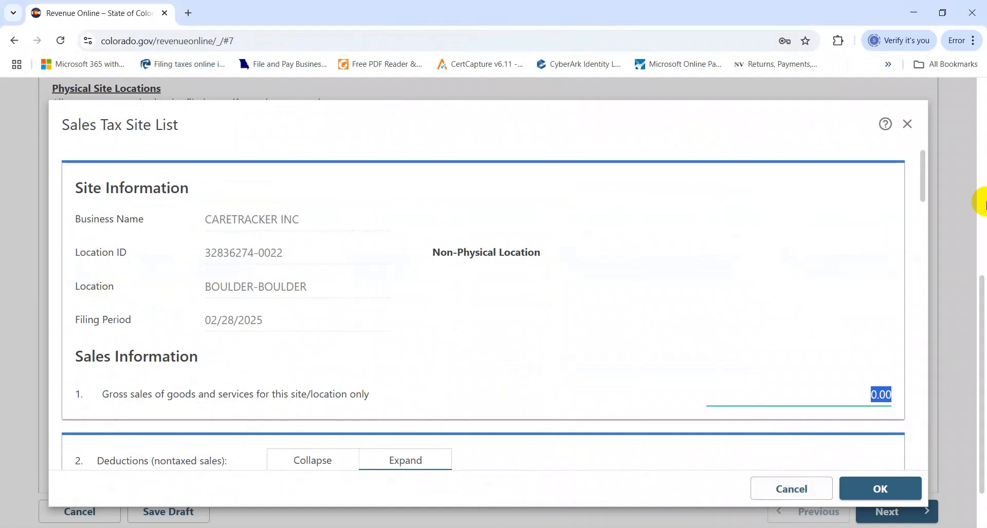
{"action": "left_click", "coordinate": [908, 124]}
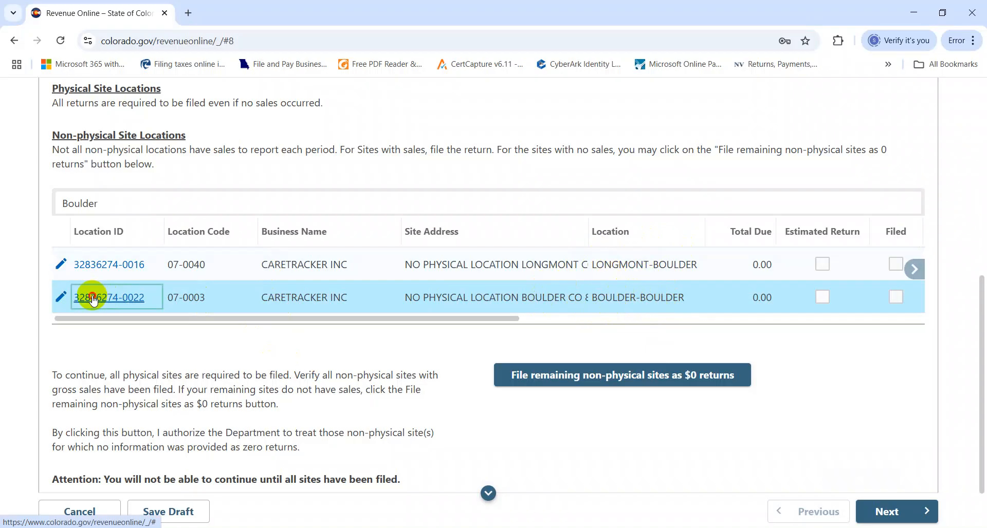
Copy Boulder's sales amount, 8,814.77, from cell C90 and enter it as gross sales in the BOULDER-BOULDER site return
{"action": "key", "text": "alt+Tab"}
{"action": "key", "text": "Right"}
{"action": "key", "text": "ctrl+c"}
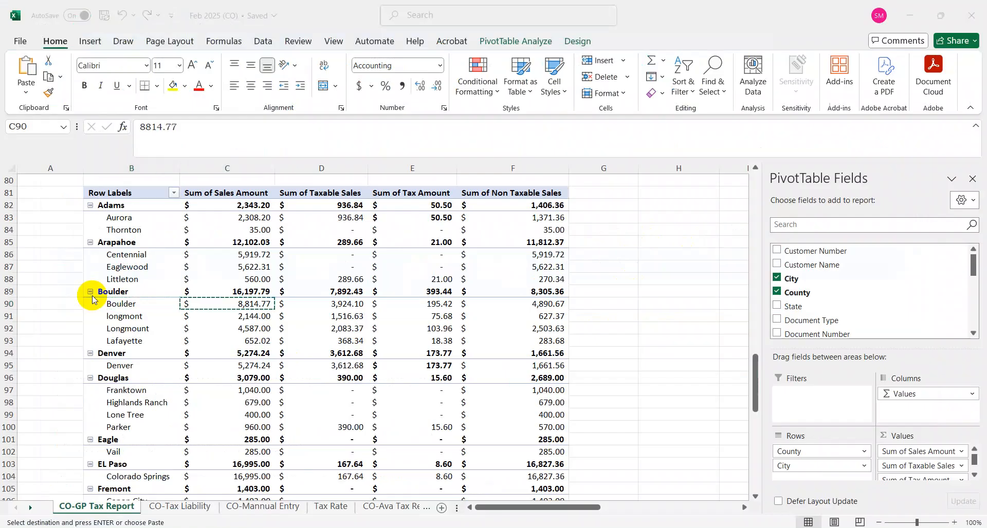
{"action": "key", "text": "alt+Tab"}
{"action": "key", "text": "Tab"}
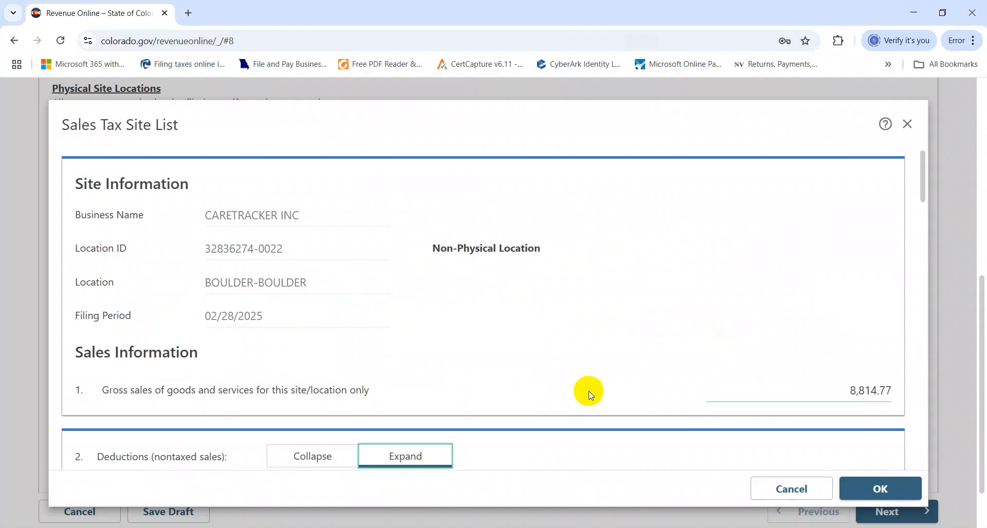
Copy Boulder's nontaxable sales, 4,890.67, from cell F90 into sales of nontaxable services and accept the site return
{"action": "scroll", "coordinate": [920, 193], "scroll_direction": "down", "scroll_amount": 4}
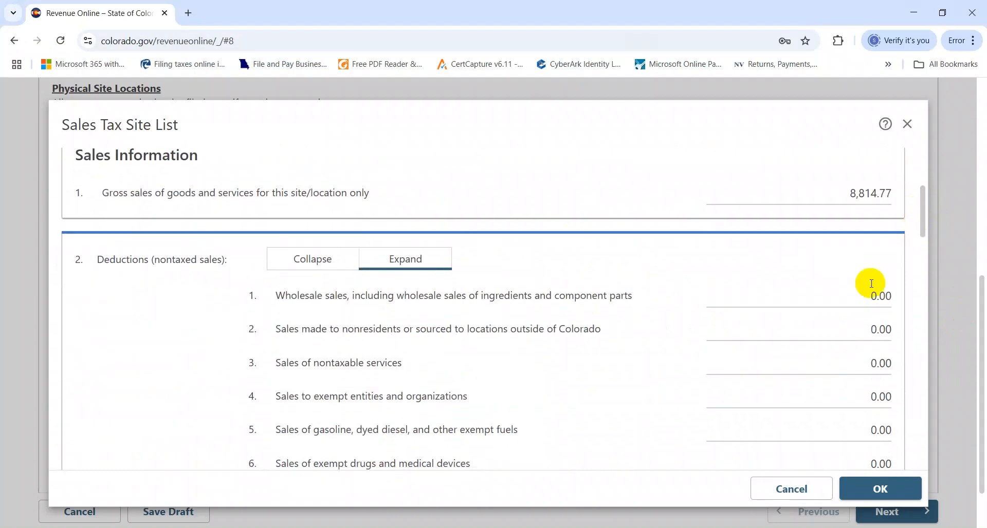
{"action": "key", "text": "alt+Tab"}
{"action": "key", "text": "Right"}
{"action": "key", "text": "Right"}
{"action": "key", "text": "Right"}
{"action": "key", "text": "ctrl+c"}
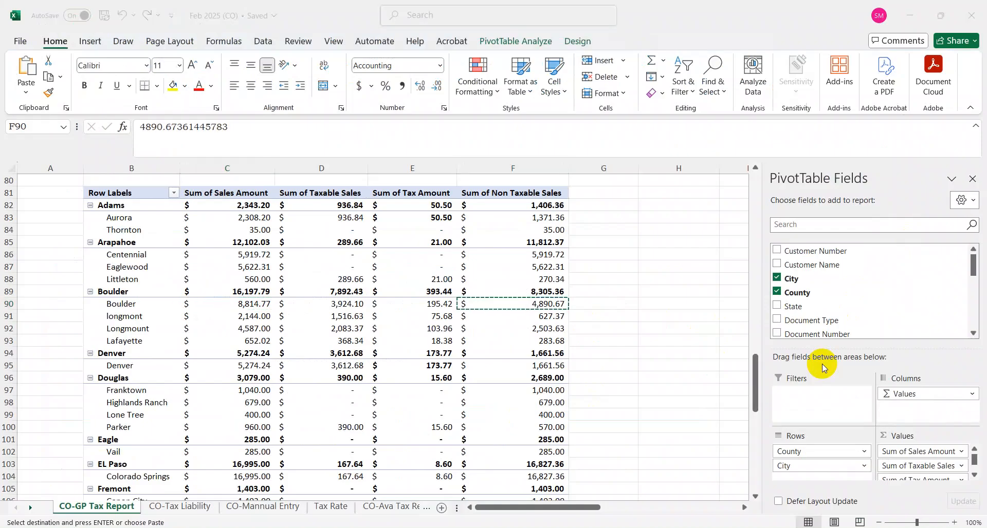
{"action": "key", "text": "alt+Tab"}
{"action": "left_click", "coordinate": [822, 364]}
{"action": "key", "text": "ctrl+v"}
{"action": "key", "text": "Tab"}
{"action": "left_click", "coordinate": [857, 488]}
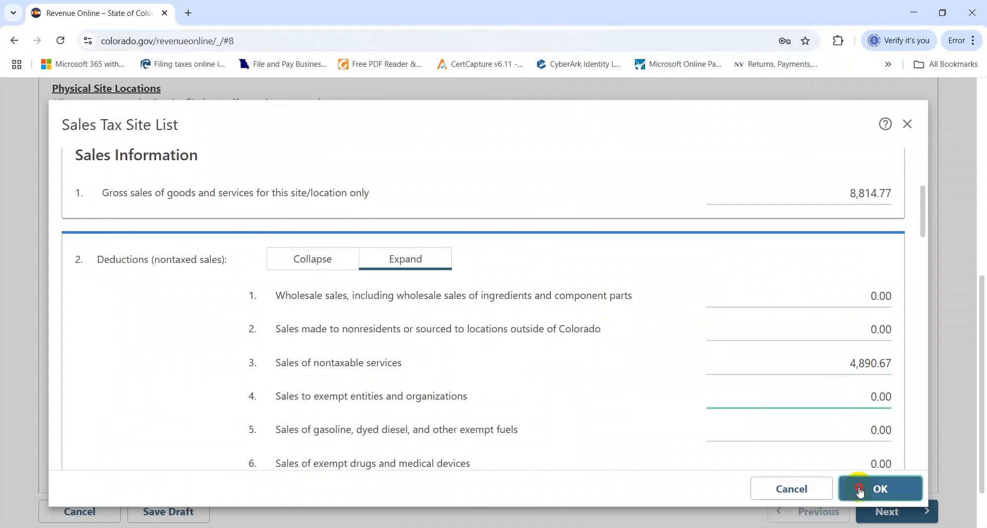
Copy the city name longmont from cell B91 of the workbook and filter the Revenue Online site list by it
{"action": "key", "text": "alt+Tab"}
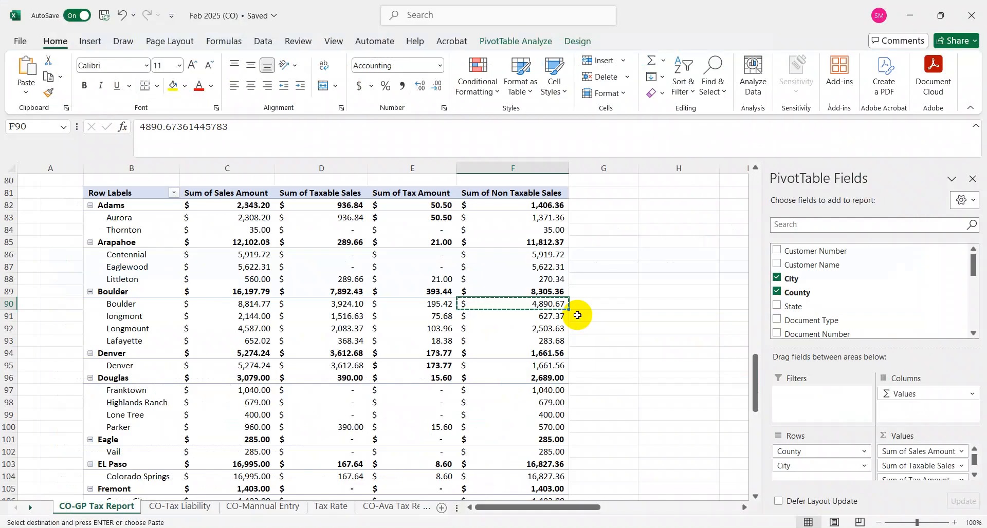
{"action": "key", "text": "Left"}
{"action": "key", "text": "Left"}
{"action": "key", "text": "Left"}
{"action": "key", "text": "Down"}
{"action": "key", "text": "Left"}
{"action": "key", "text": "ctrl+c"}
{"action": "key", "text": "alt+Tab"}
{"action": "left_click", "coordinate": [254, 211]}
{"action": "key", "text": "ctrl+v"}
{"action": "key", "text": "Return"}
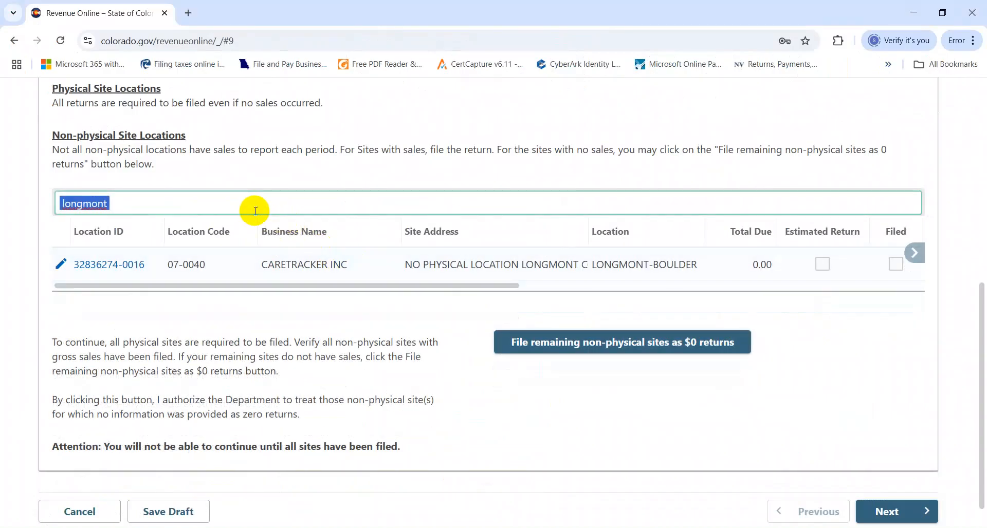
Open the LONGMONT-BOULDER site return and enter longmont's sales amount from cell C91, 2,144.00, as gross sales
{"action": "left_click", "coordinate": [103, 271]}
{"action": "key", "text": "alt+Tab"}
{"action": "key", "text": "Right"}
{"action": "key", "text": "ctrl+c"}
{"action": "key", "text": "alt+Tab"}
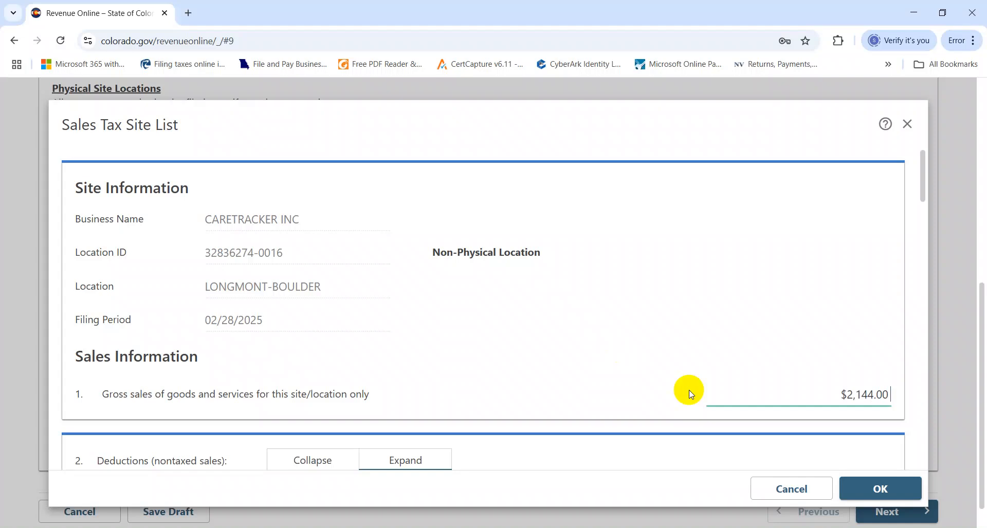
{"action": "key", "text": "Tab"}
Copy longmont's nontaxable sales, 627.37, from cell F91 into sales of nontaxable services and accept the site return
{"action": "left_click_drag", "start_coordinate": [925, 187], "coordinate": [921, 249]}
{"action": "key", "text": "alt+Tab"}
{"action": "key", "text": "Right"}
{"action": "key", "text": "Right"}
{"action": "key", "text": "Right"}
{"action": "key", "text": "ctrl+c"}
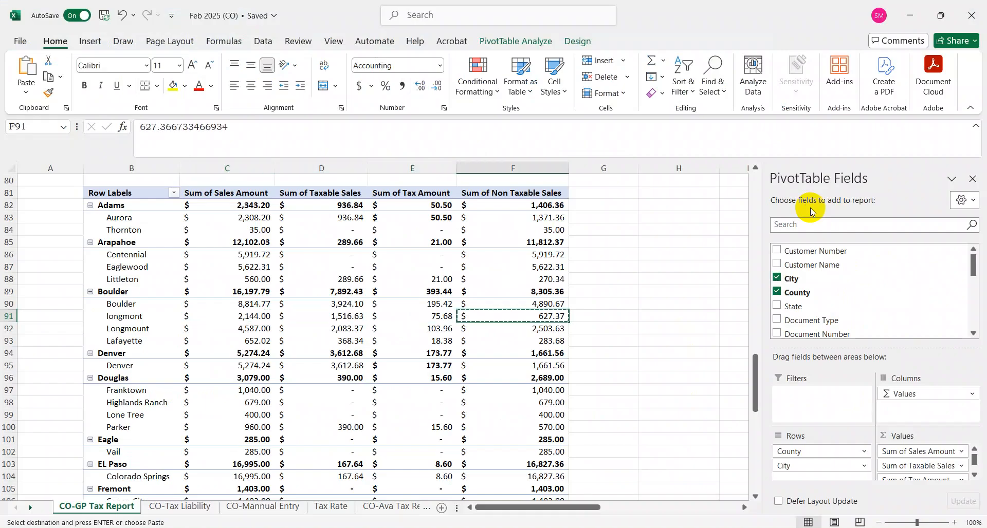
{"action": "key", "text": "alt+Tab"}
{"action": "key", "text": "ctrl+v"}
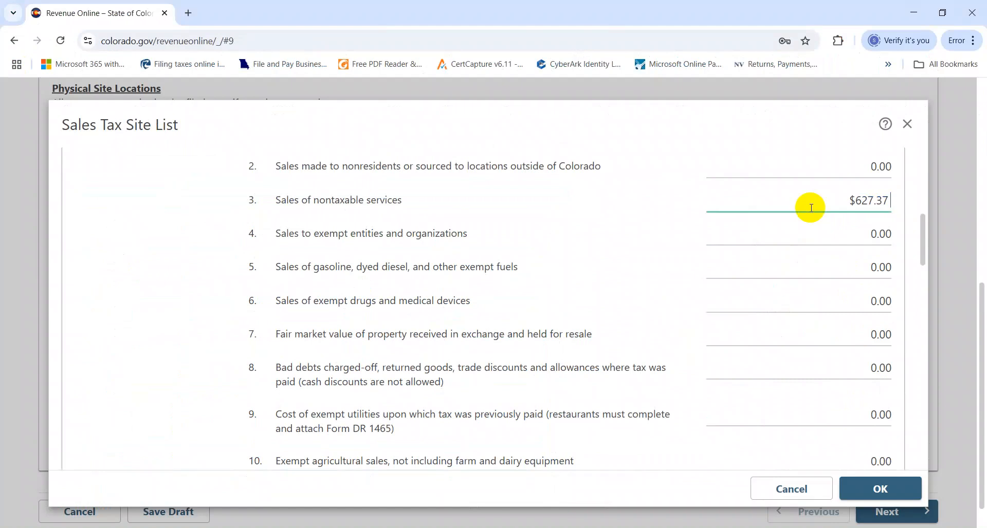
{"action": "key", "text": "Tab"}
{"action": "left_click", "coordinate": [880, 489]}
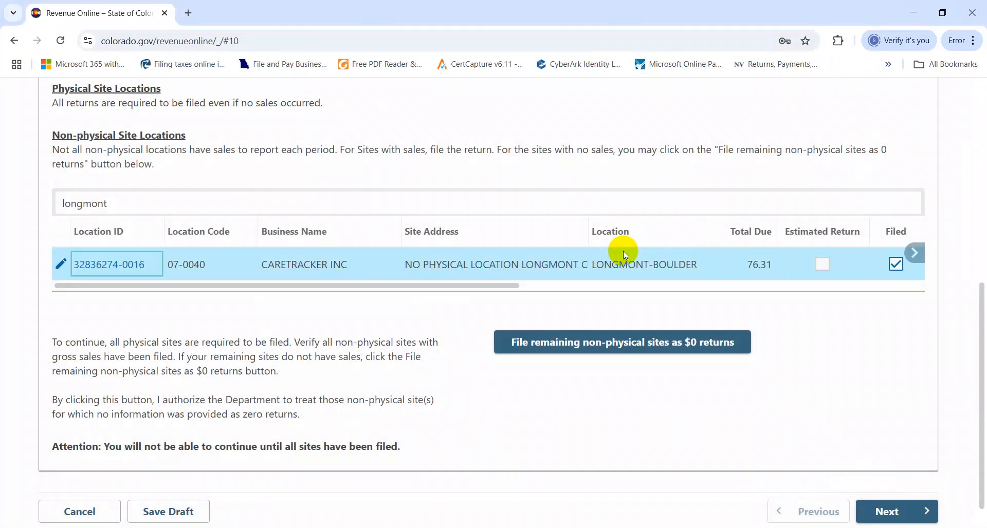
Copy the city name Longmount from cell B92 of the workbook and search the Revenue Online site list for it
{"action": "key", "text": "alt+Tab"}
{"action": "key", "text": "Left"}
{"action": "key", "text": "Left"}
{"action": "key", "text": "Left"}
{"action": "key", "text": "Down"}
{"action": "key", "text": "Left"}
{"action": "key", "text": "ctrl+c"}
{"action": "key", "text": "alt+Tab"}
{"action": "double_click", "coordinate": [325, 210]}
{"action": "key", "text": "ctrl+v"}
Copy the city name Lafayette from cell B93 of the workbook and search the Revenue Online site list for it
{"action": "key", "text": "alt+Tab"}
{"action": "key", "text": "Down"}
{"action": "key", "text": "ctrl+c"}
{"action": "key", "text": "alt+Tab"}
{"action": "double_click", "coordinate": [324, 212]}
{"action": "key", "text": "ctrl+v"}
Copy longmont from cell B91 again, filter the site list back to it and reopen the LONGMONT-BOULDER site return
{"action": "key", "text": "alt+Tab"}
{"action": "key", "text": "Up"}
{"action": "key", "text": "Up"}
{"action": "key", "text": "ctrl+c"}
{"action": "key", "text": "alt+Tab"}
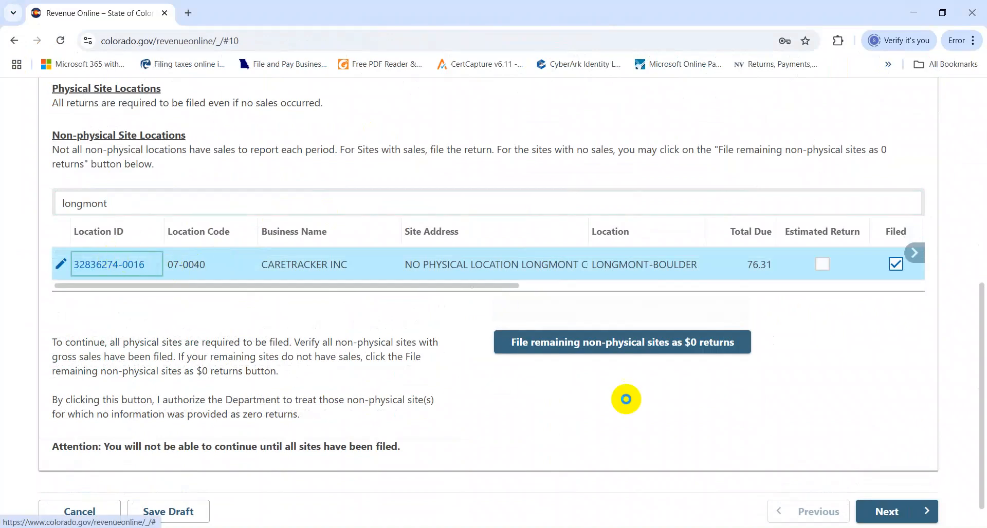
Set LONGMONT-BOULDER's gross sales to 7,383.02, the combined longmont, Longmount and Lafayette sales amounts from C91:C93
{"action": "key", "text": "alt+Tab"}
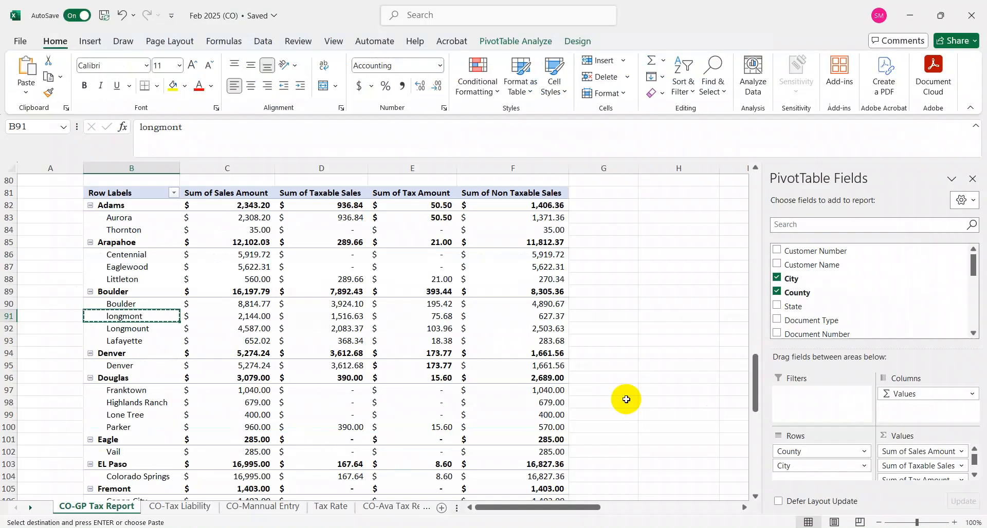
{"action": "key", "text": "Right"}
{"action": "key", "text": "shift+Down"}
{"action": "key", "text": "shift+Down"}
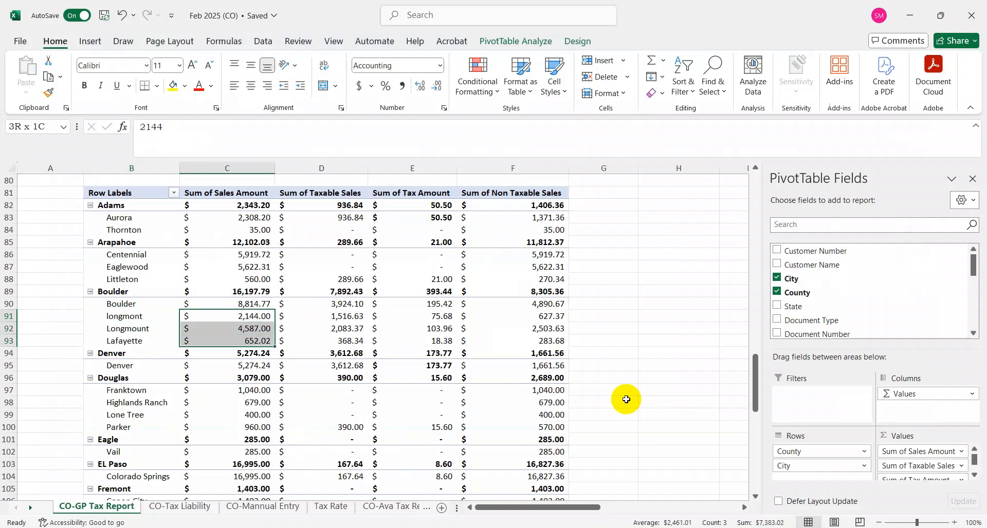
{"action": "key", "text": "alt+Tab"}
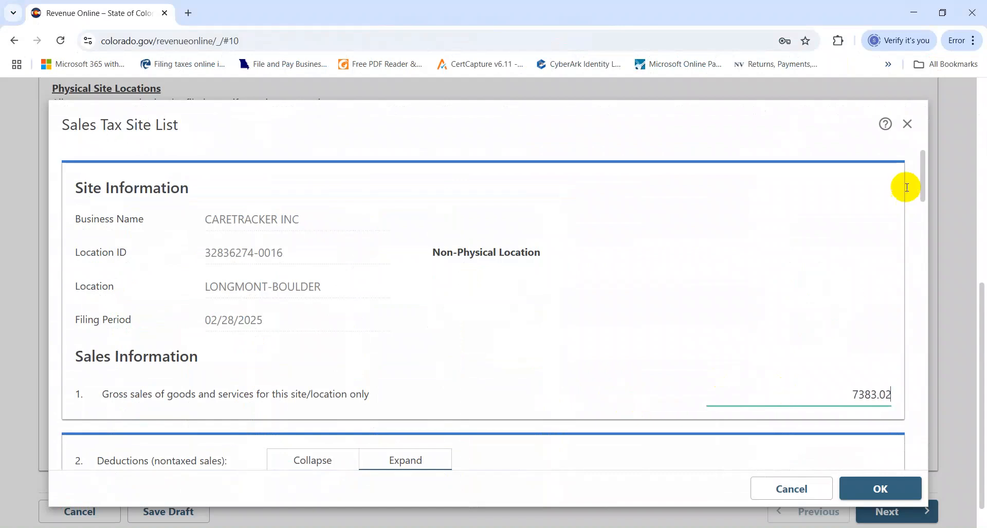
Set LONGMONT-BOULDER's sales of nontaxable services to 3,414.68, the combined amounts from F91:F93, and accept the site return
{"action": "left_click_drag", "start_coordinate": [920, 167], "coordinate": [923, 216]}
{"action": "scroll", "coordinate": [862, 258], "scroll_direction": "down", "scroll_amount": 2}
{"action": "left_click", "coordinate": [844, 273]}
{"action": "key", "text": "alt+Tab"}
{"action": "key", "text": "Right"}
{"action": "key", "text": "shift+Down"}
{"action": "key", "text": "shift+Down"}
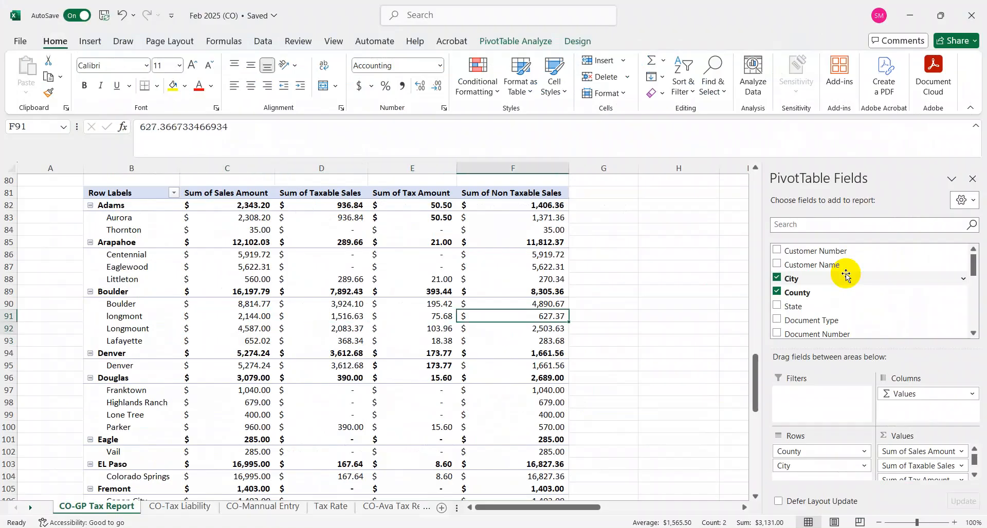
{"action": "key", "text": "alt+Tab"}
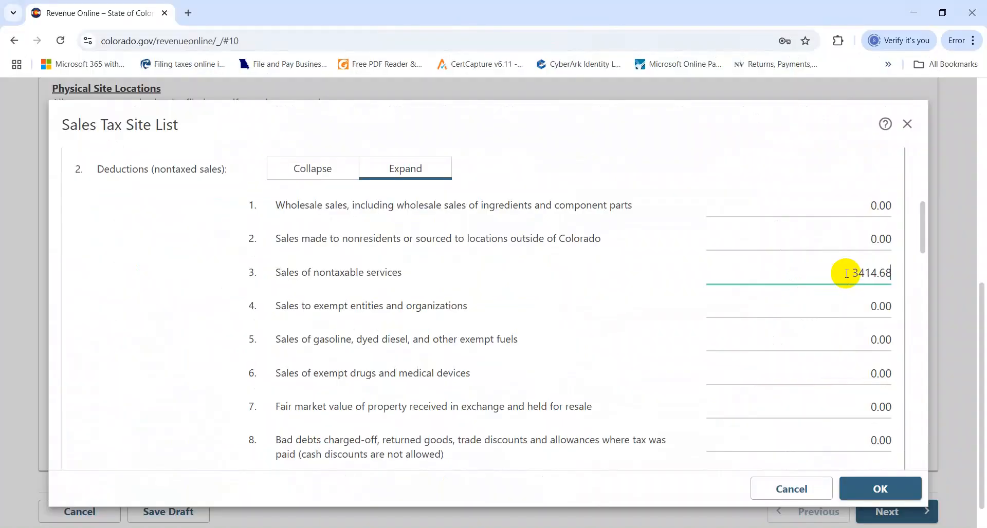
{"action": "type", "text": "3414.68"}
{"action": "key", "text": "Tab"}
{"action": "left_click", "coordinate": [880, 489]}
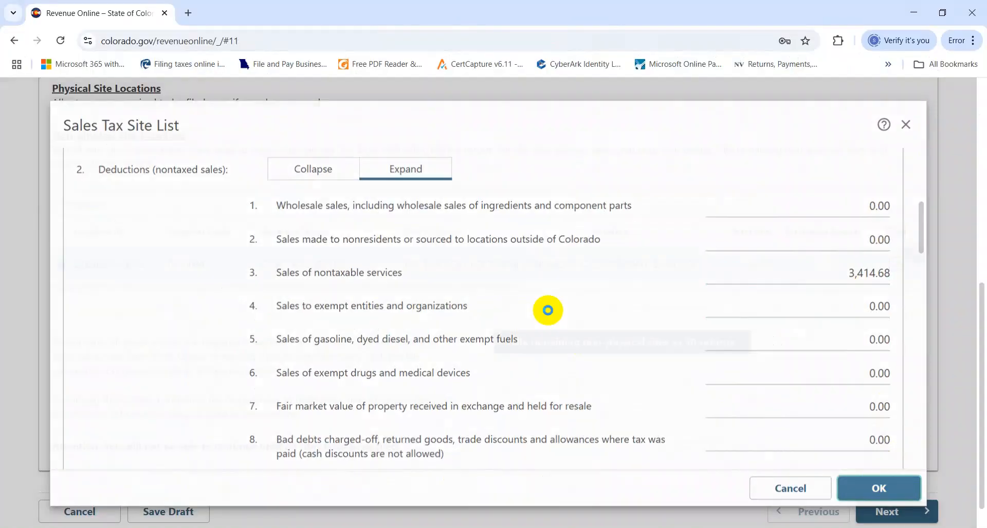
Sum the longmont, Longmount and Lafayette tax amounts in E91:E93 and compare them with the LONGMONT-BOULDER site's total due
{"action": "key", "text": "alt+Tab"}
{"action": "key", "text": "Left"}
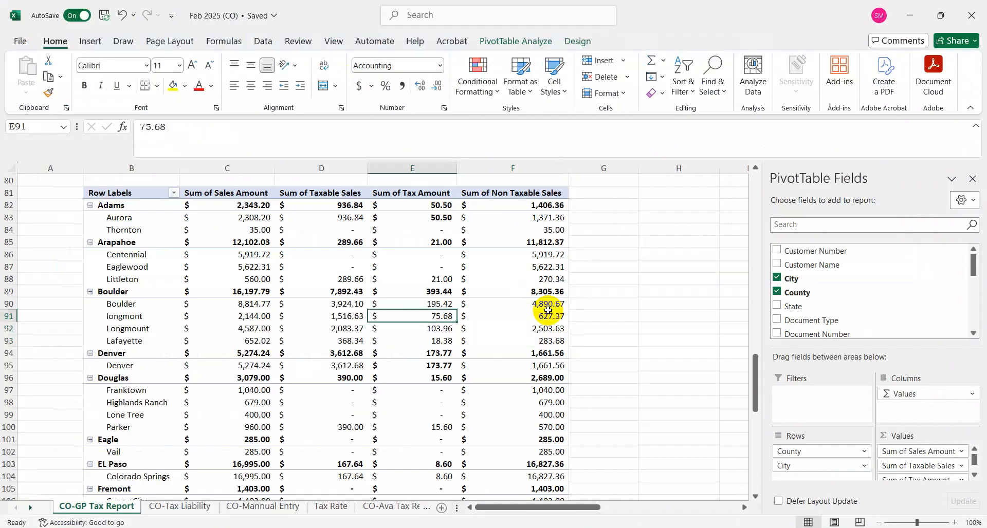
{"action": "key", "text": "shift+Down"}
{"action": "key", "text": "shift+Down"}
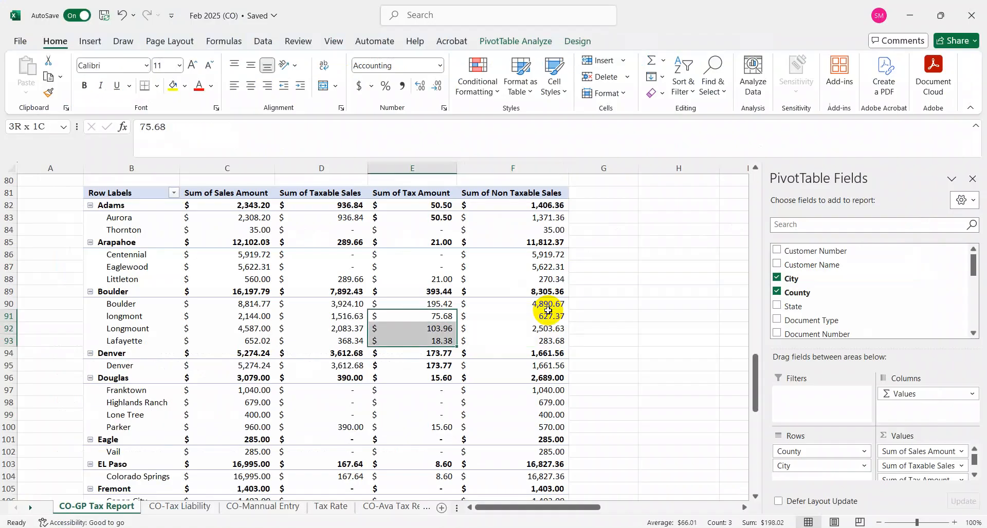
{"action": "key", "text": "alt+Tab"}
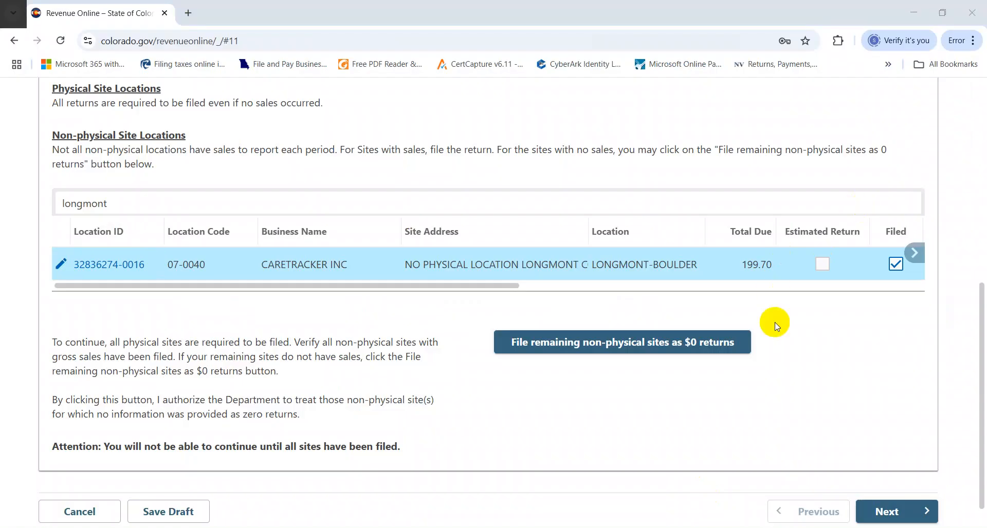
Copy the city name Denver from cell B95 of the workbook and filter the Revenue Online site list by it
{"action": "key", "text": "alt+Tab"}
{"action": "key", "text": "Left"}
{"action": "key", "text": "Left"}
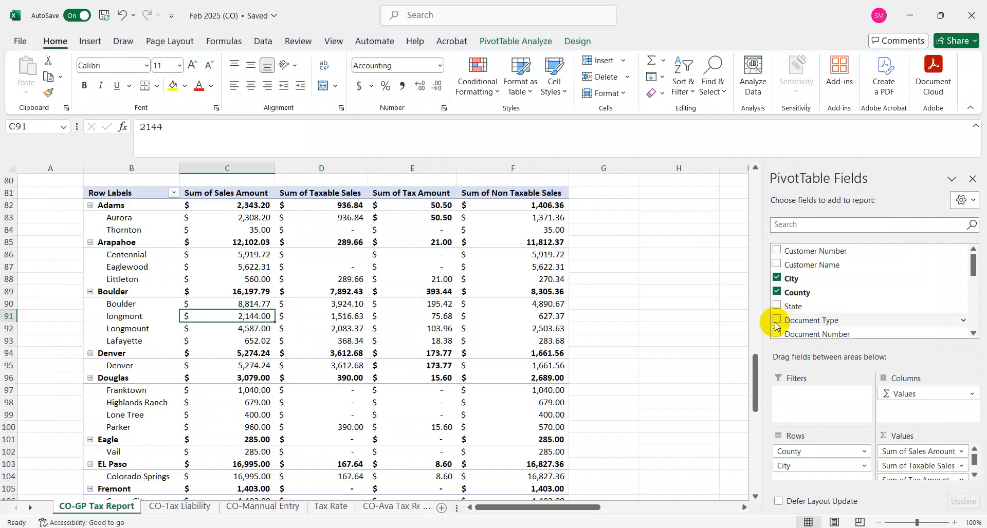
{"action": "key", "text": "Down"}
{"action": "key", "text": "Down"}
{"action": "key", "text": "Down"}
{"action": "key", "text": "Down"}
{"action": "key", "text": "Left"}
{"action": "key", "text": "alt+Tab"}
{"action": "double_click", "coordinate": [280, 203]}
{"action": "key", "text": "ctrl+v"}
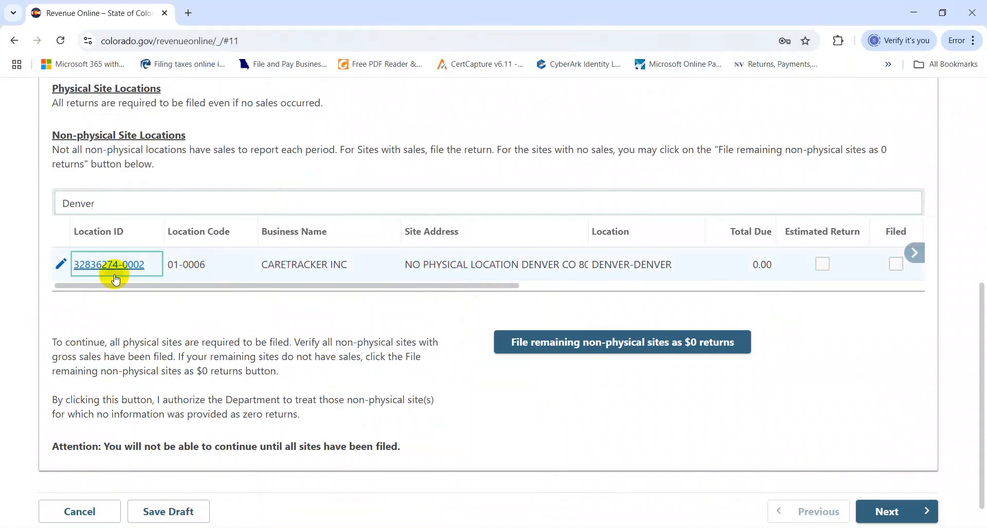
Set DENVER-DENVER's gross sales to 5,274.24, the Denver sales amount from C95 of the workbook
{"action": "key", "text": "alt+Tab"}
{"action": "key", "text": "ctrl+c"}
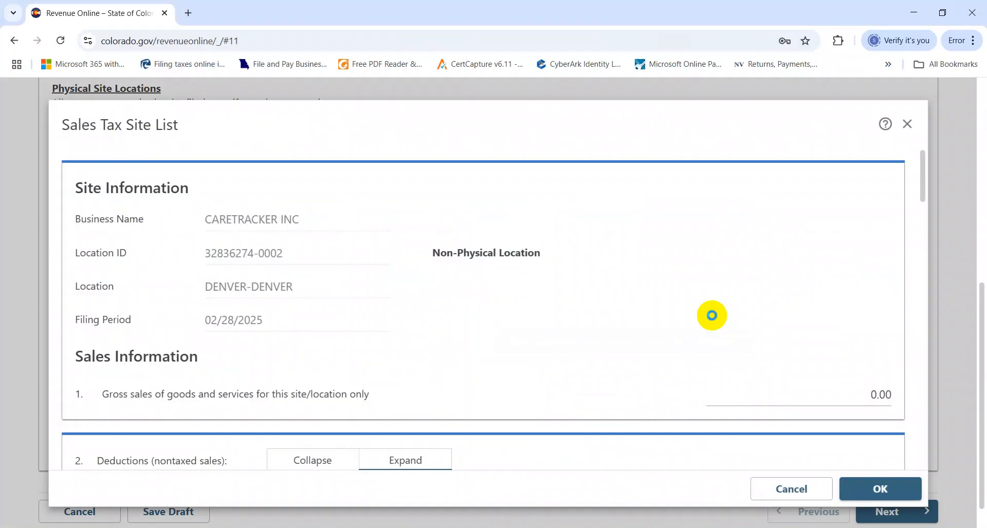
{"action": "key", "text": "alt+Tab"}
{"action": "key", "text": "Tab"}
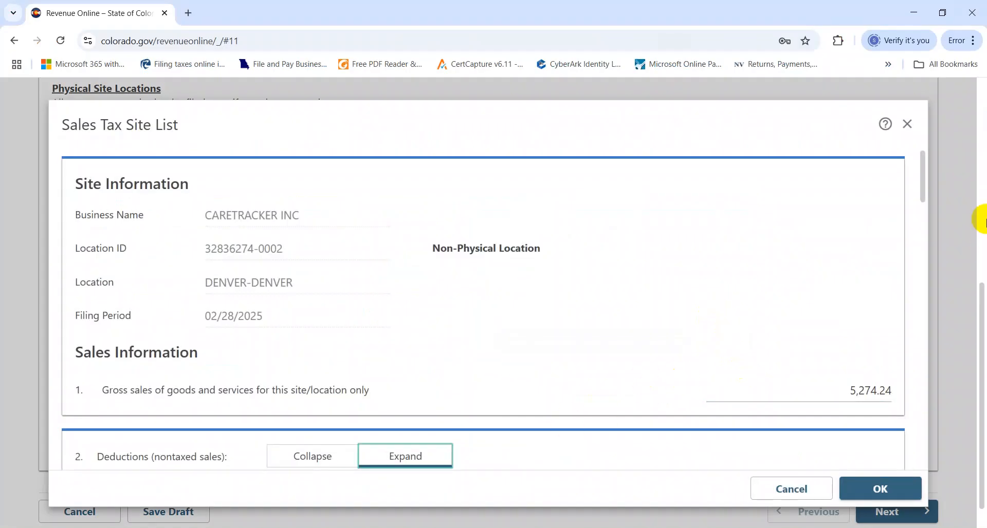
Set DENVER-DENVER's sales of nontaxable services to 1,661.56, the amount from F95, and accept the site return
{"action": "left_click_drag", "start_coordinate": [925, 165], "coordinate": [919, 194]}
{"action": "left_click", "coordinate": [759, 373]}
{"action": "key", "text": "alt+Tab"}
{"action": "key", "text": "Right"}
{"action": "key", "text": "Right"}
{"action": "key", "text": "Right"}
{"action": "key", "text": "ctrl+c"}
{"action": "key", "text": "alt+Tab"}
{"action": "key", "text": "ctrl+v"}
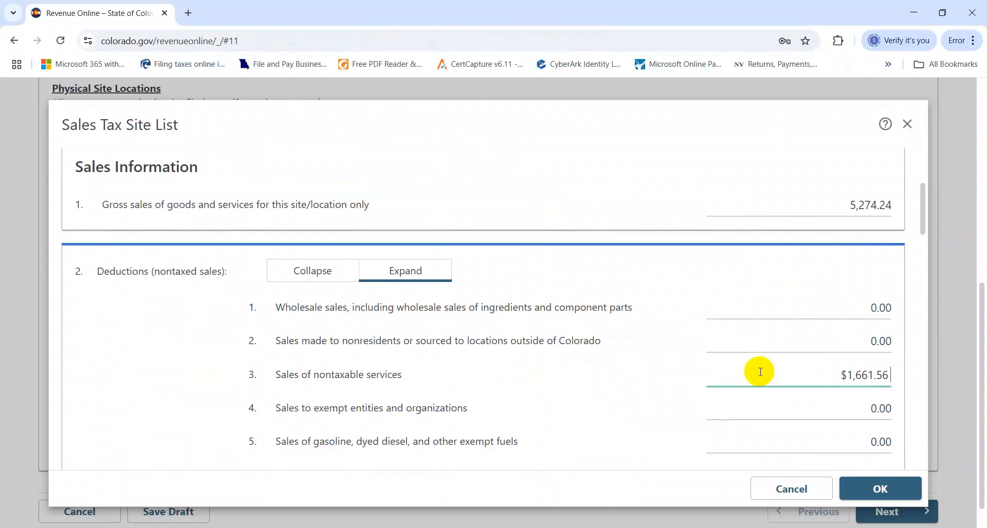
{"action": "key", "text": "Tab"}
{"action": "left_click", "coordinate": [856, 489]}
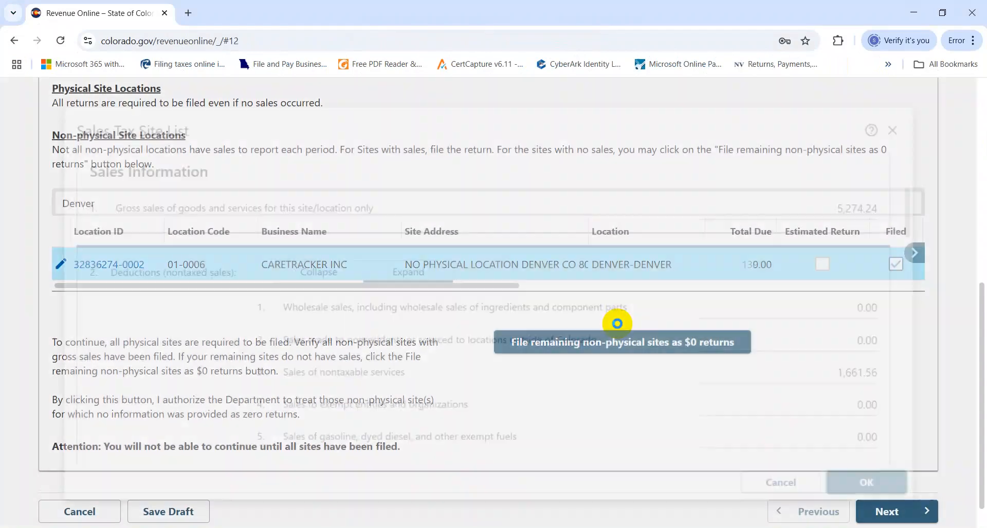
Enter Denver's tax amount 173.77 in cell G95 and the Denver site's total due, 139, in H95
{"action": "key", "text": "alt+Tab"}
{"action": "key", "text": "Escape"}
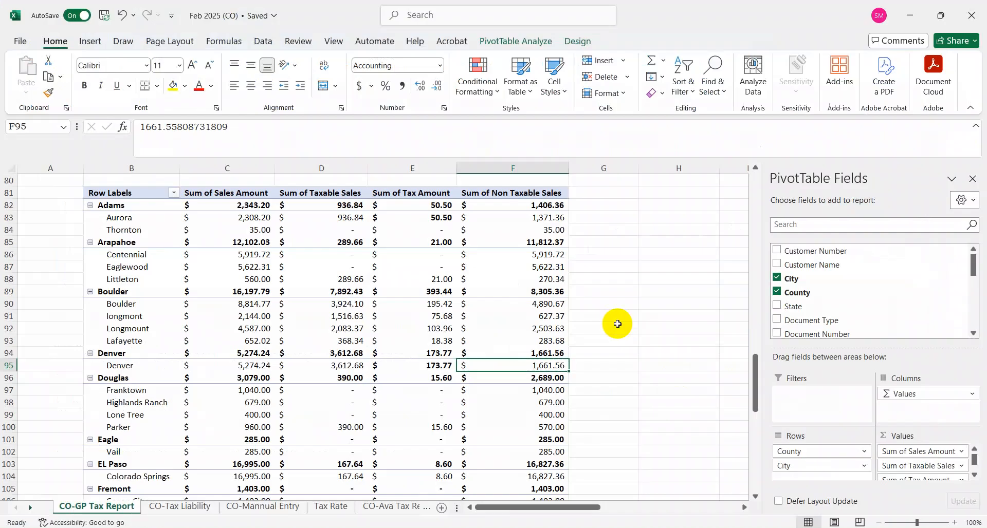
{"action": "key", "text": "Right"}
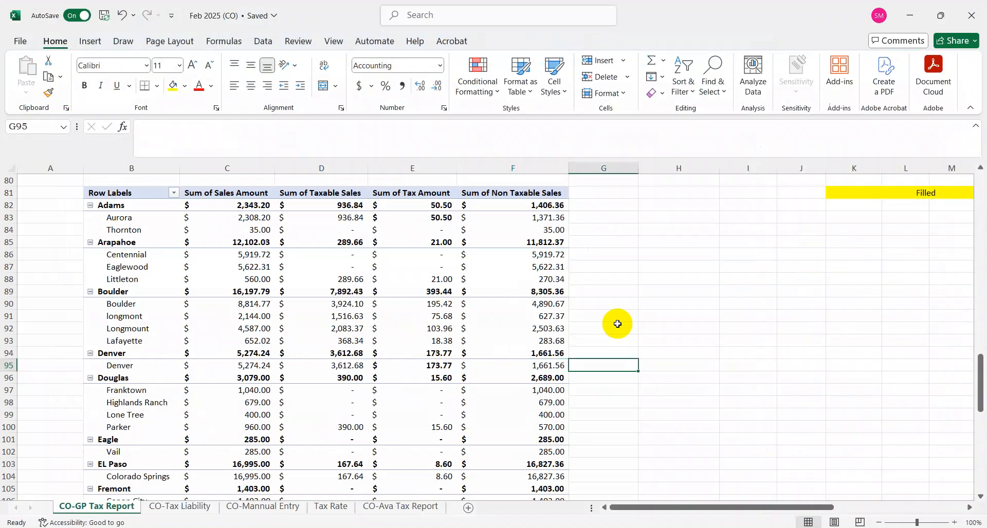
{"action": "type", "text": "173.77"}
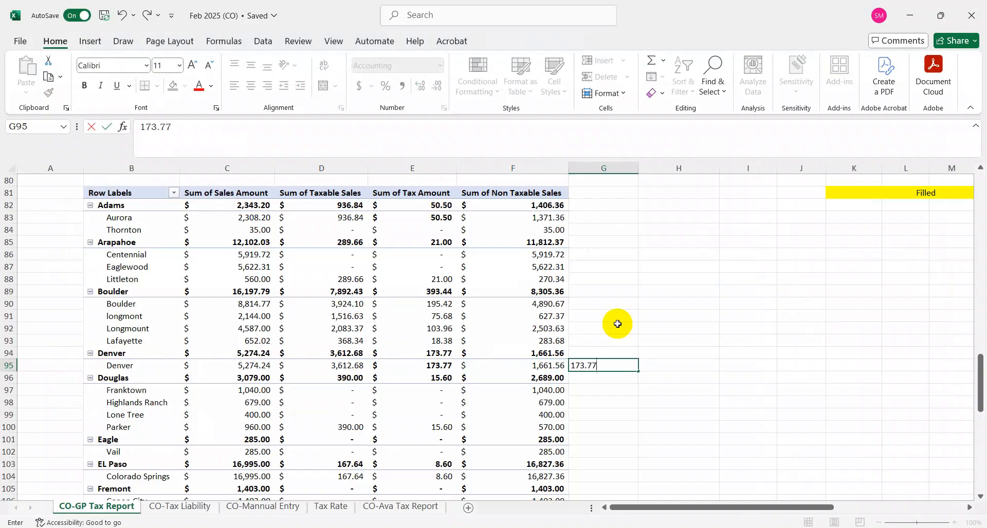
{"action": "key", "text": "Return"}
{"action": "key", "text": "alt+Tab"}
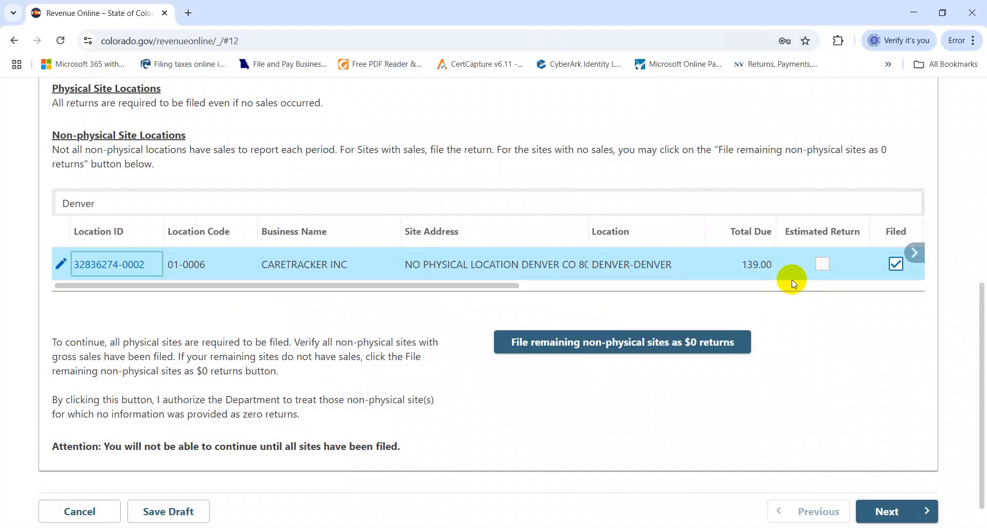
{"action": "key", "text": "alt+Tab"}
{"action": "key", "text": "Up"}
{"action": "key", "text": "Right"}
{"action": "type", "text": "139"}
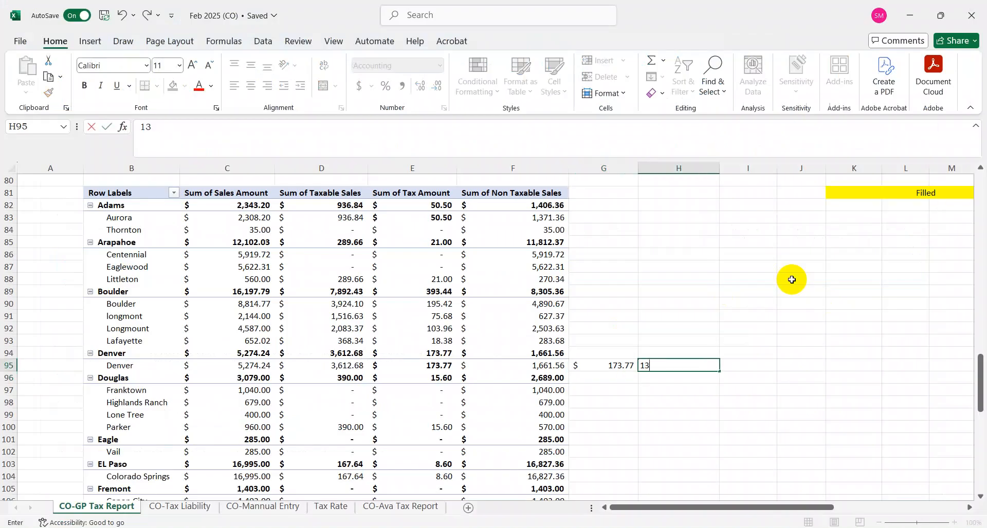
{"action": "key", "text": "Return"}
{"action": "key", "text": "Up"}
{"action": "key", "text": "Left"}
{"action": "key", "text": "ctrl+Left"}
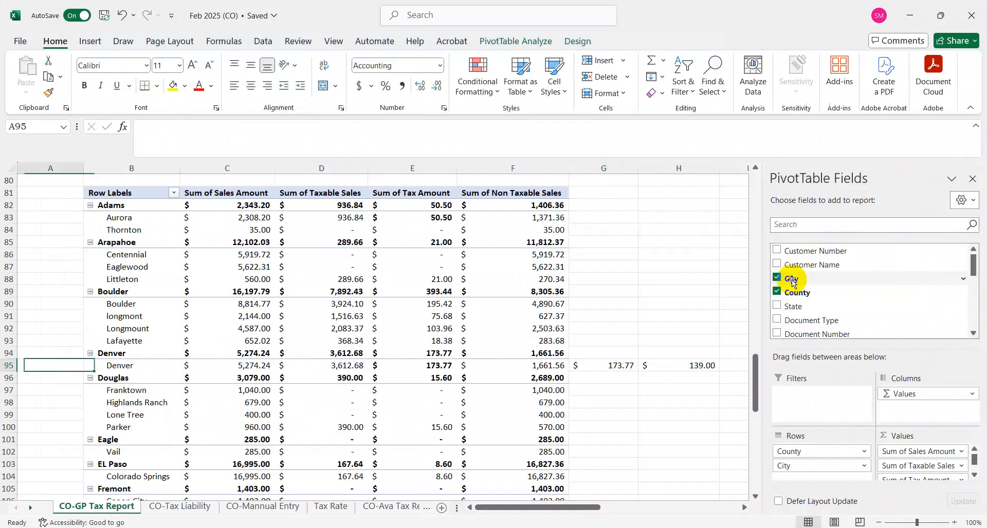
{"action": "key", "text": "Right"}
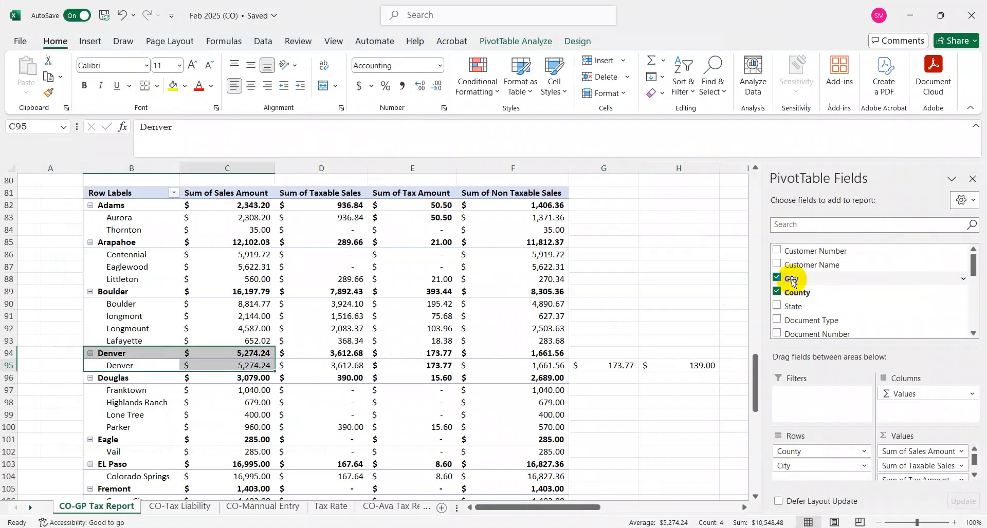
{"action": "key", "text": "ctrl+Right"}
{"action": "key", "text": "Right"}
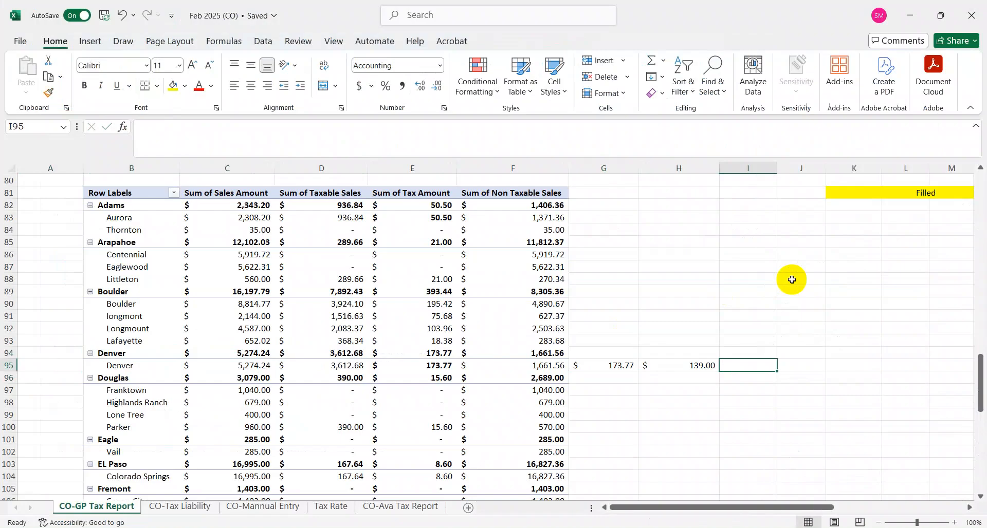
Reopen the DENVER-DENVER site return and go to its excess tax collected line
{"action": "key", "text": "alt+Tab"}
{"action": "left_click", "coordinate": [108, 265]}
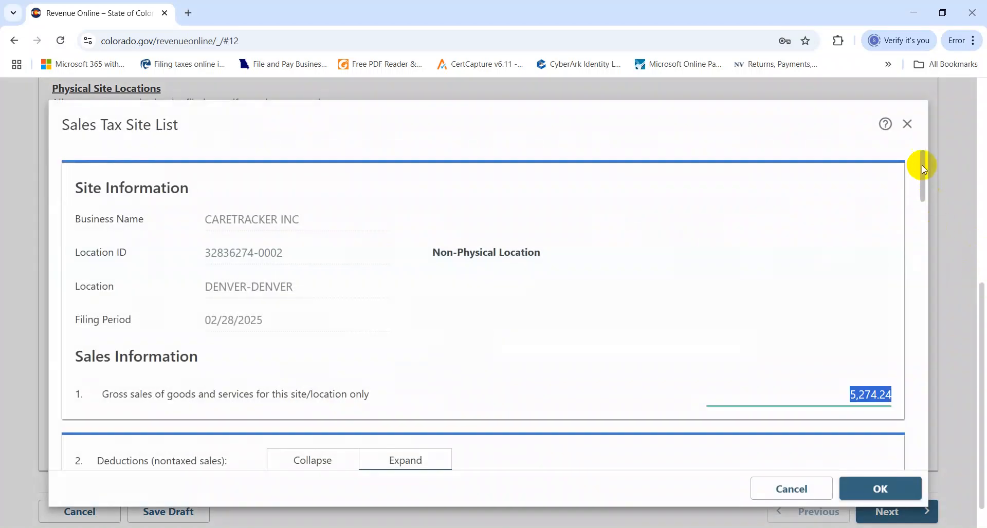
{"action": "left_click_drag", "start_coordinate": [924, 170], "coordinate": [923, 355]}
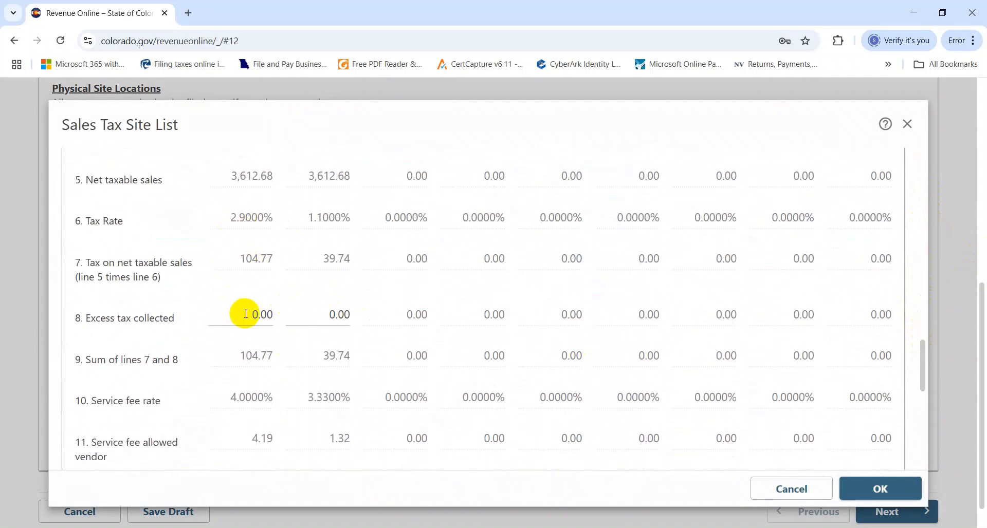
Change cell H95 of the workbook to -139 and select G95:H95 to get the tax difference
{"action": "key", "text": "alt+Tab"}
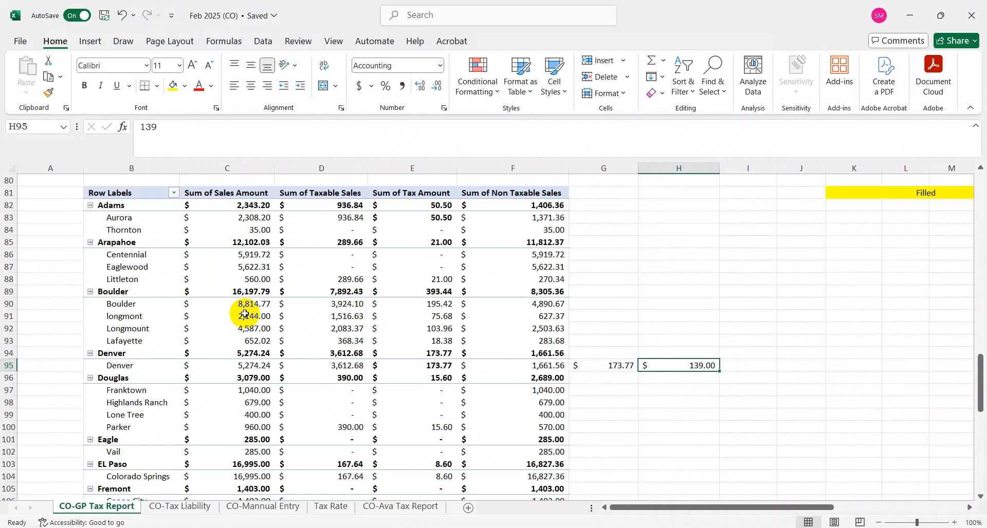
{"action": "key", "text": "F2"}
{"action": "key", "text": "Home"}
{"action": "type", "text": "-"}
{"action": "key", "text": "Return"}
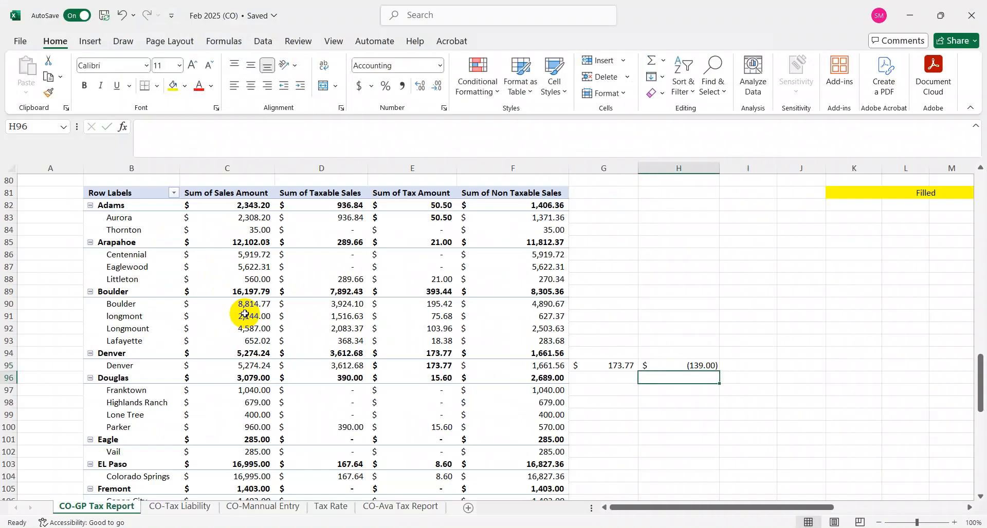
{"action": "key", "text": "Up"}
{"action": "key", "text": "shift+Left"}
Set DENVER-DENVER's excess tax collected in the 2.9% rate column to 34.77 and accept the site return
{"action": "key", "text": "alt+Tab"}
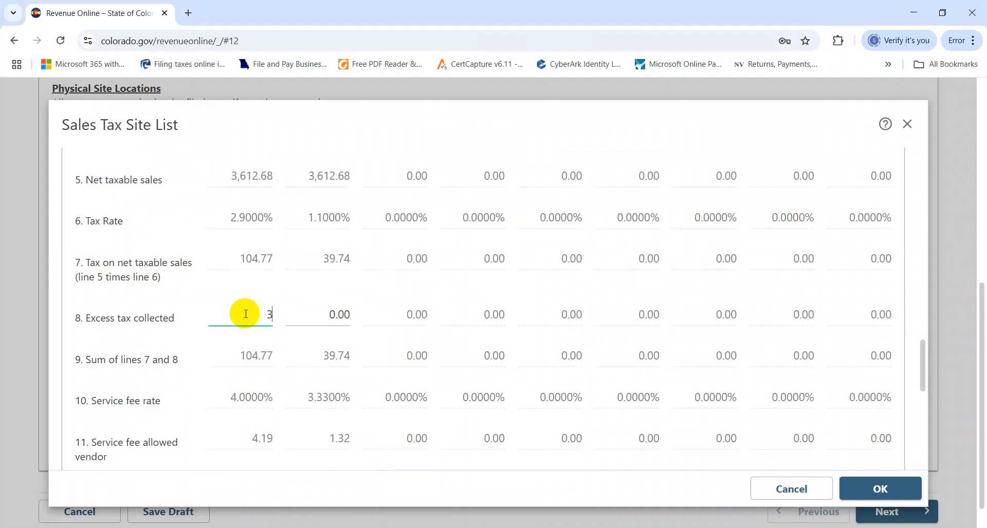
{"action": "type", "text": "34.77"}
{"action": "key", "text": "Tab"}
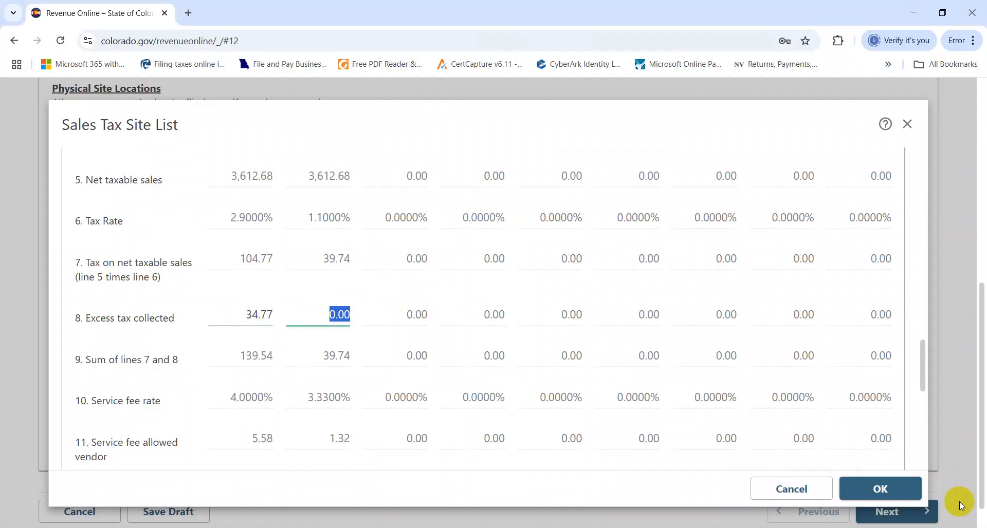
{"action": "left_click", "coordinate": [881, 490]}
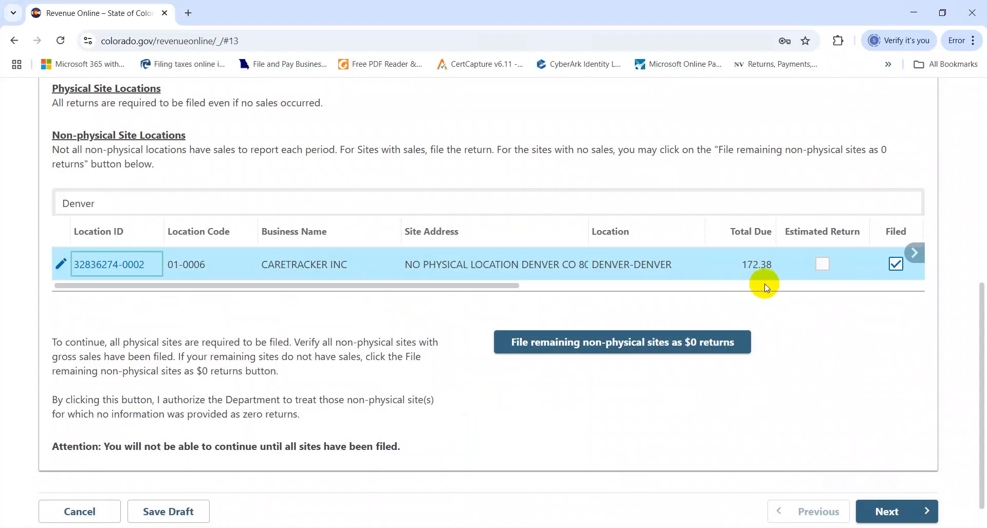
Compare the Denver tax amount in G95 with the DENVER-DENVER site's updated total due
{"action": "key", "text": "alt+Tab"}
{"action": "key", "text": "Tab"}
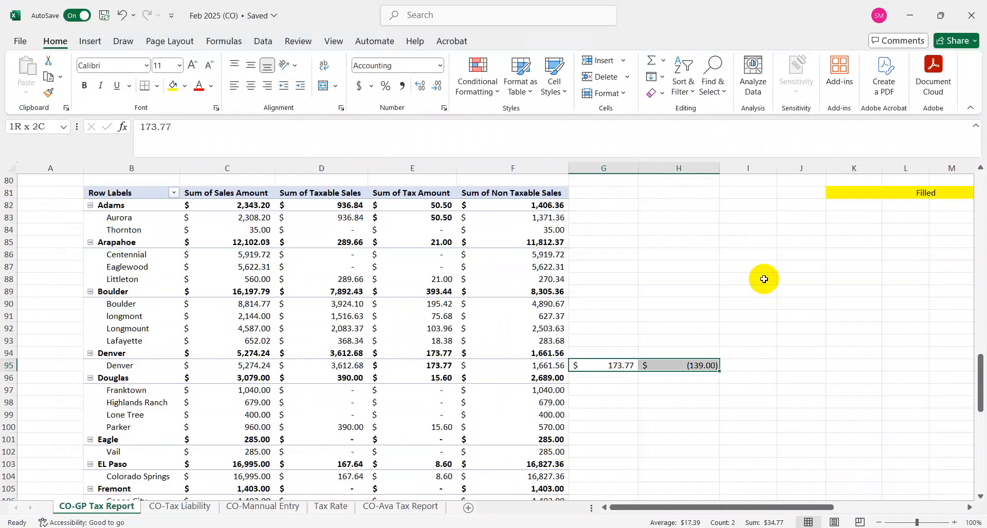
{"action": "key", "text": "Right"}
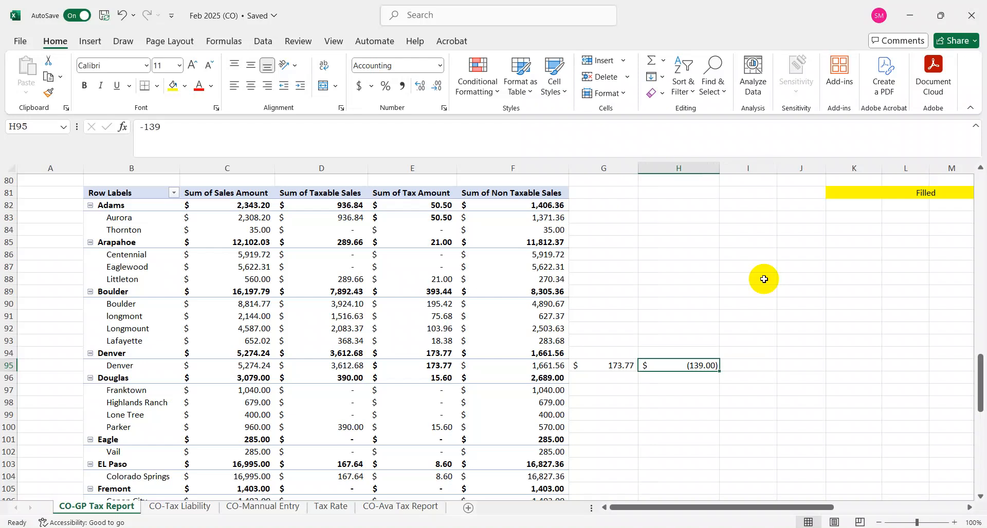
{"action": "key", "text": "Right"}
{"action": "key", "text": "Left"}
{"action": "key", "text": "Left"}
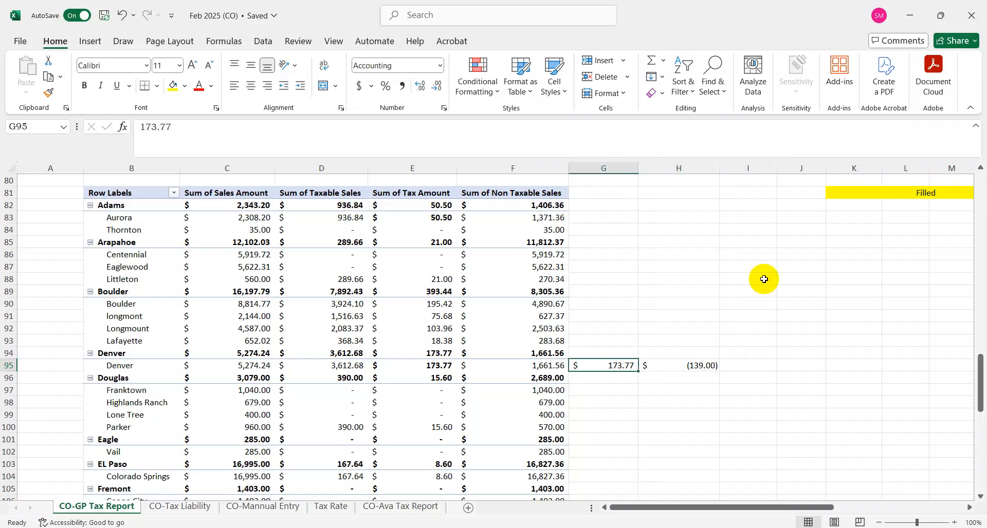
{"action": "key", "text": "alt+Tab"}
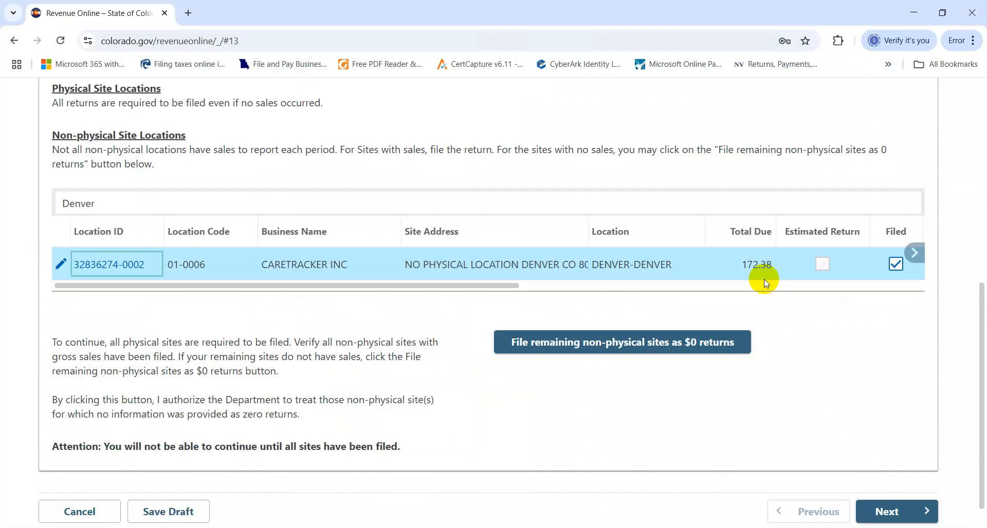
Copy the city name Franktown from cell B97 of the workbook and filter the Revenue Online site list by it
{"action": "key", "text": "alt+Tab"}
{"action": "key", "text": "Left"}
{"action": "key", "text": "Left"}
{"action": "key", "text": "Left"}
{"action": "key", "text": "Left"}
{"action": "key", "text": "Left"}
{"action": "key", "text": "Down"}
{"action": "key", "text": "Down"}
{"action": "key", "text": "ctrl+c"}
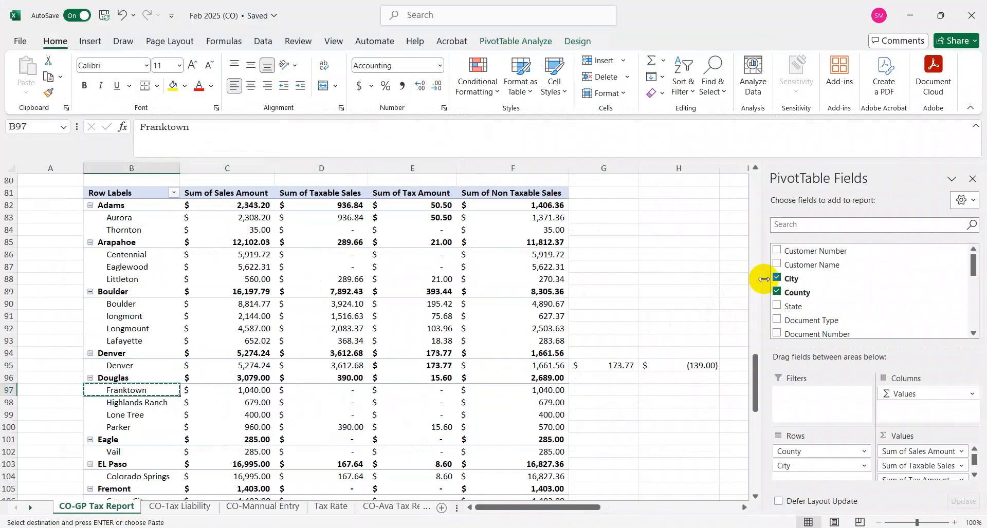
{"action": "key", "text": "alt+Tab"}
{"action": "left_click", "coordinate": [420, 197]}
{"action": "key", "text": "ctrl+a"}
{"action": "key", "text": "ctrl+v"}
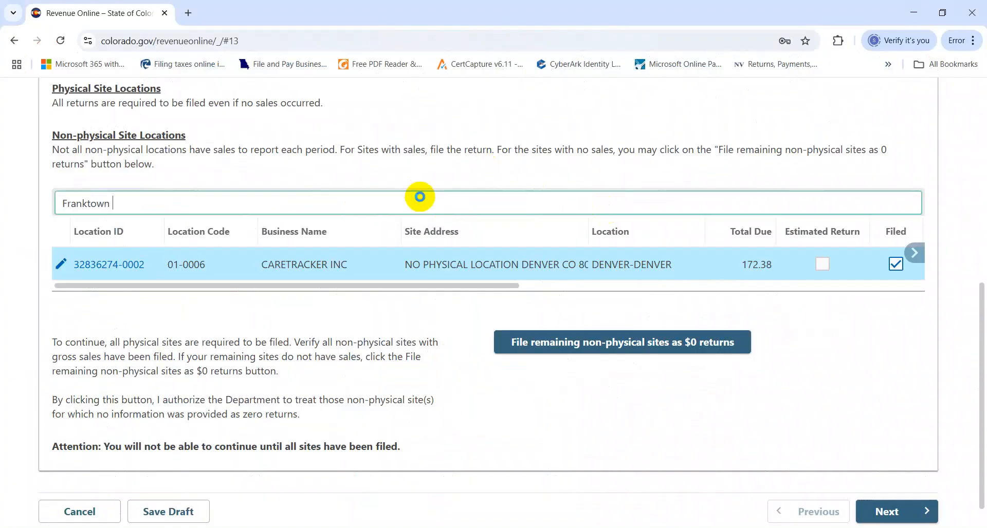
Set FRANKTOWN-DOUGLAS's gross sales to 1,040.00, the Franktown sales amount from C97
{"action": "key", "text": "ctrl+a"}
{"action": "key", "text": "alt+Tab"}
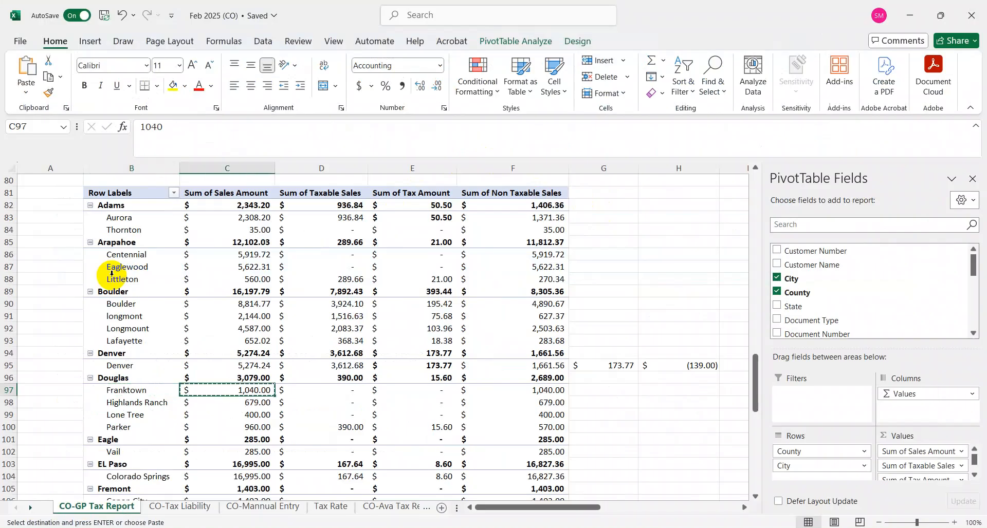
{"action": "key", "text": "alt+Tab"}
{"action": "key", "text": "ctrl+v"}
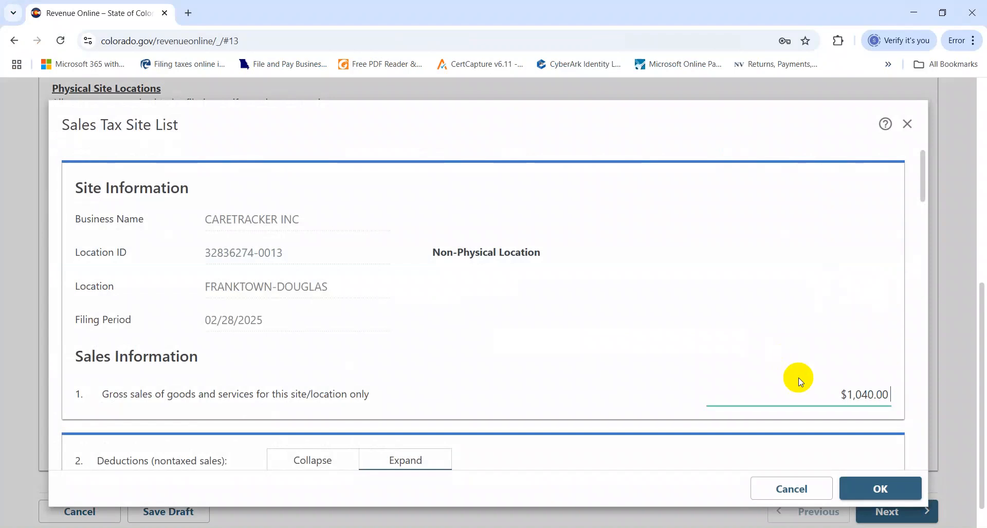
{"action": "left_click", "coordinate": [800, 382]}
Set FRANKTOWN-DOUGLAS's sales of nontaxable services to 1,040.00 and accept the site return
{"action": "left_click_drag", "start_coordinate": [921, 154], "coordinate": [921, 199]}
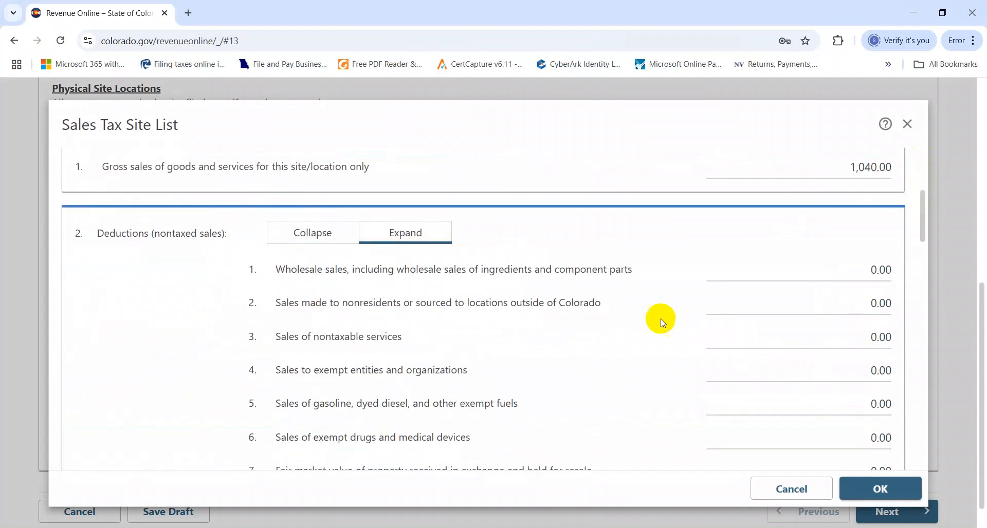
{"action": "left_click", "coordinate": [773, 344]}
{"action": "key", "text": "ctrl+v"}
{"action": "key", "text": "Tab"}
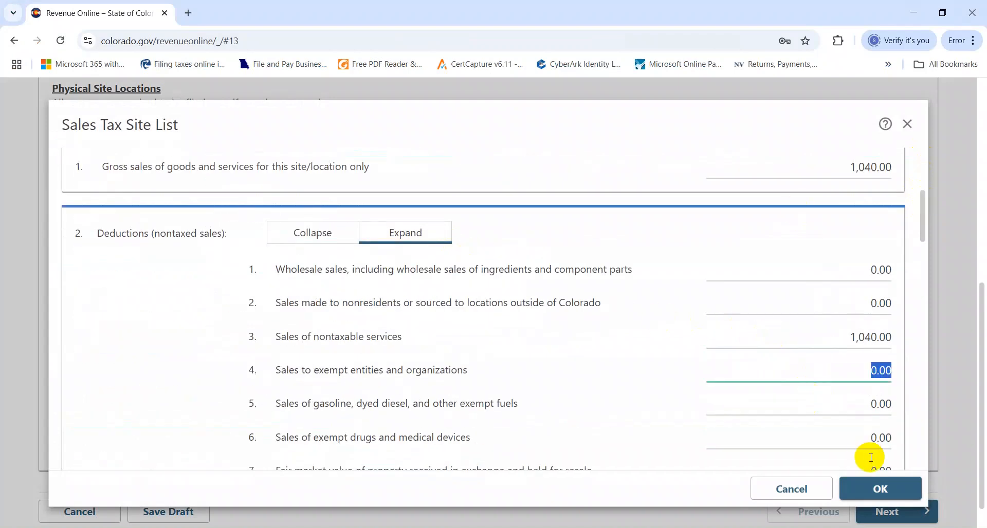
{"action": "left_click", "coordinate": [868, 489]}
Copy the city name Highlands Ranch from cell B98 and filter the Revenue Online site list by it
{"action": "key", "text": "alt+Tab"}
{"action": "key", "text": "Down"}
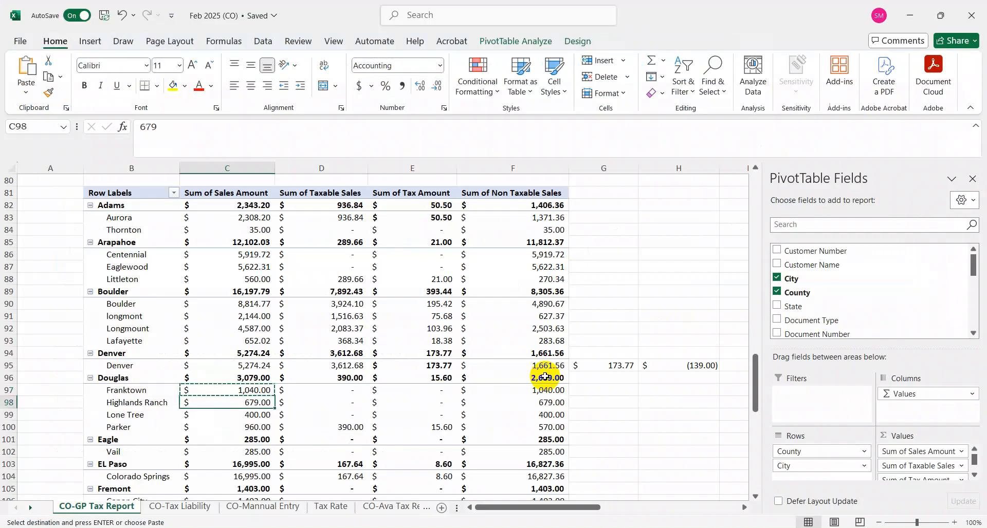
{"action": "key", "text": "Left"}
{"action": "key", "text": "ctrl+c"}
{"action": "key", "text": "alt+Tab"}
{"action": "left_click", "coordinate": [135, 207]}
{"action": "key", "text": "ctrl+v"}
{"action": "key", "text": "Return"}
Open the HIGHLANDS RANCH-DOUGLAS site return and set its gross sales to 679.00, the amount from C98
{"action": "left_click", "coordinate": [142, 265]}
{"action": "key", "text": "alt+Tab"}
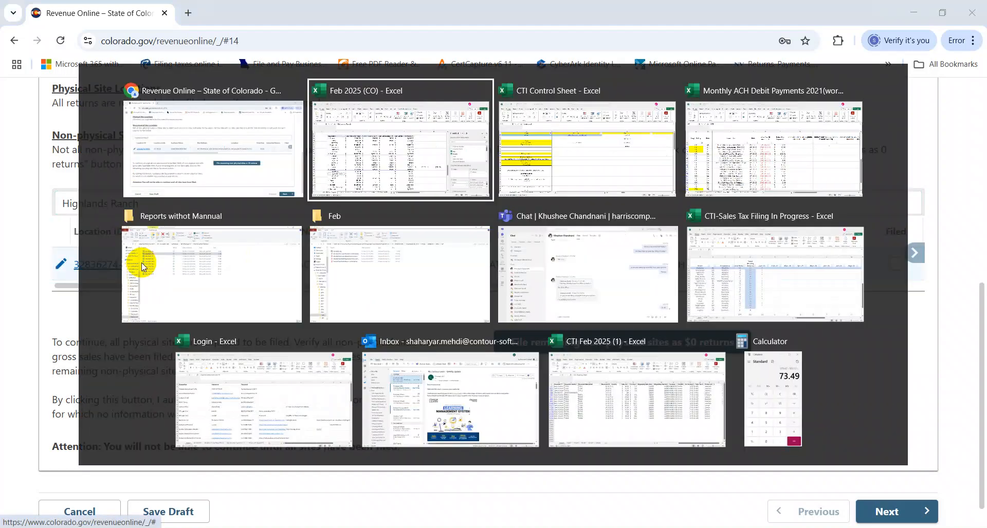
{"action": "key", "text": "Right"}
{"action": "key", "text": "ctrl+c"}
{"action": "key", "text": "alt+Tab"}
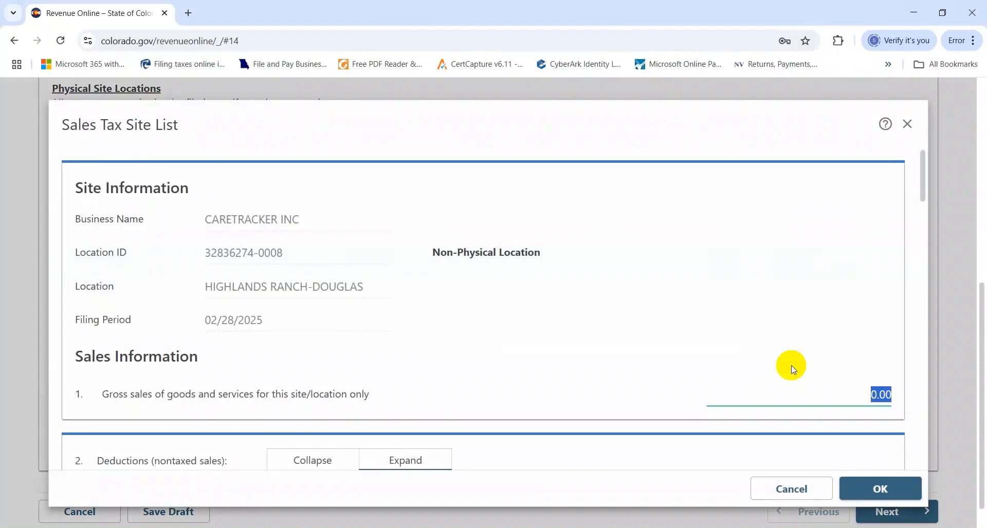
Set HIGHLANDS RANCH-DOUGLAS's sales of nontaxable services to 679.00 and accept the site return
{"action": "scroll", "coordinate": [923, 217], "scroll_direction": "down", "scroll_amount": 4}
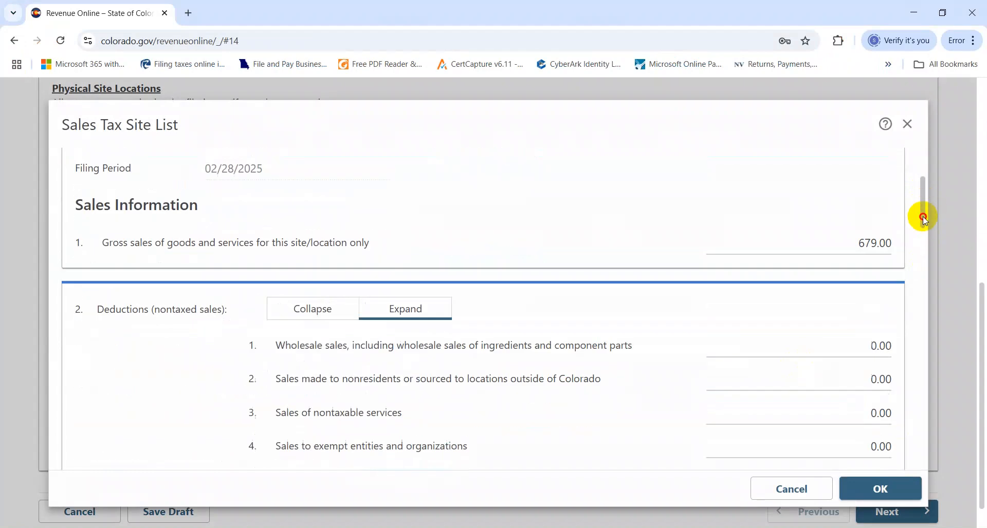
{"action": "left_click", "coordinate": [798, 388]}
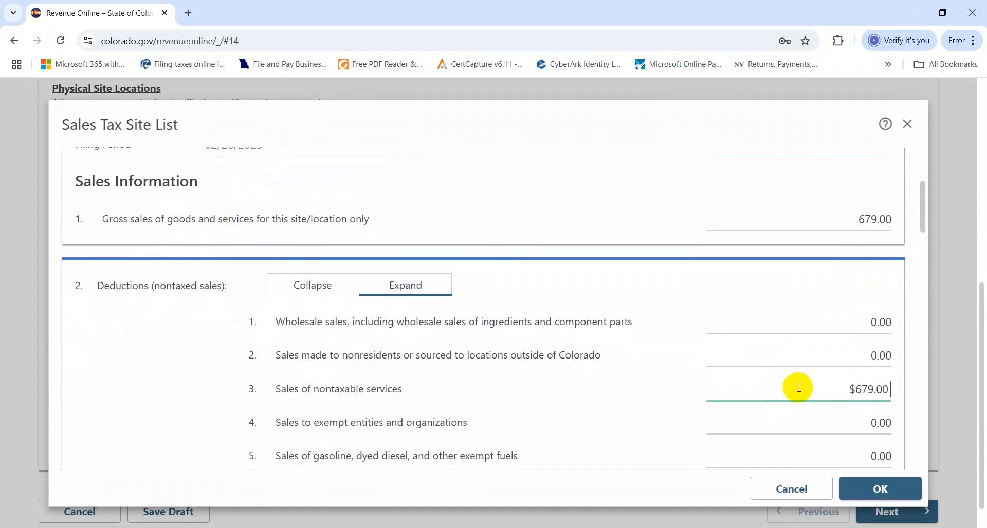
{"action": "key", "text": "Tab"}
{"action": "left_click", "coordinate": [856, 489]}
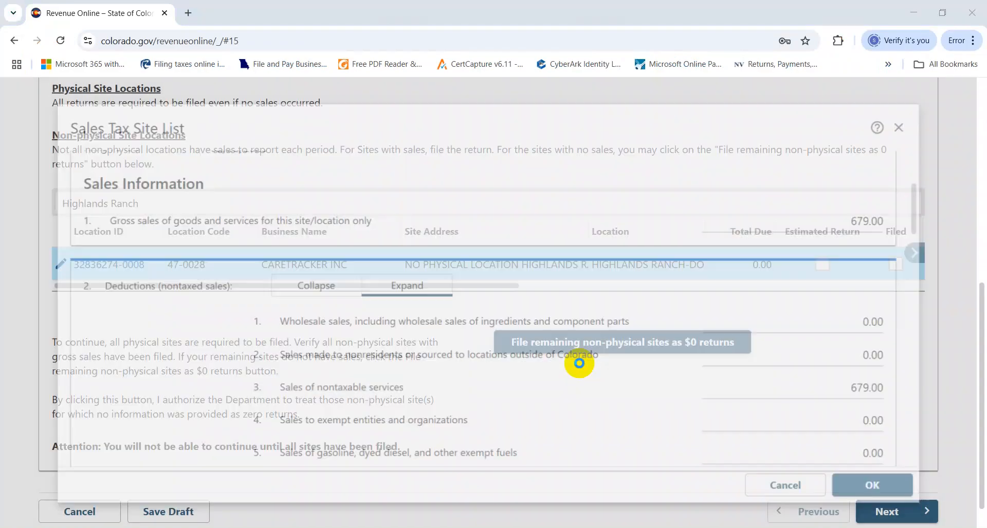
Copy the city name Lone Tree from cell B99 and filter the Revenue Online site list by it
{"action": "key", "text": "alt+Tab"}
{"action": "key", "text": "Left"}
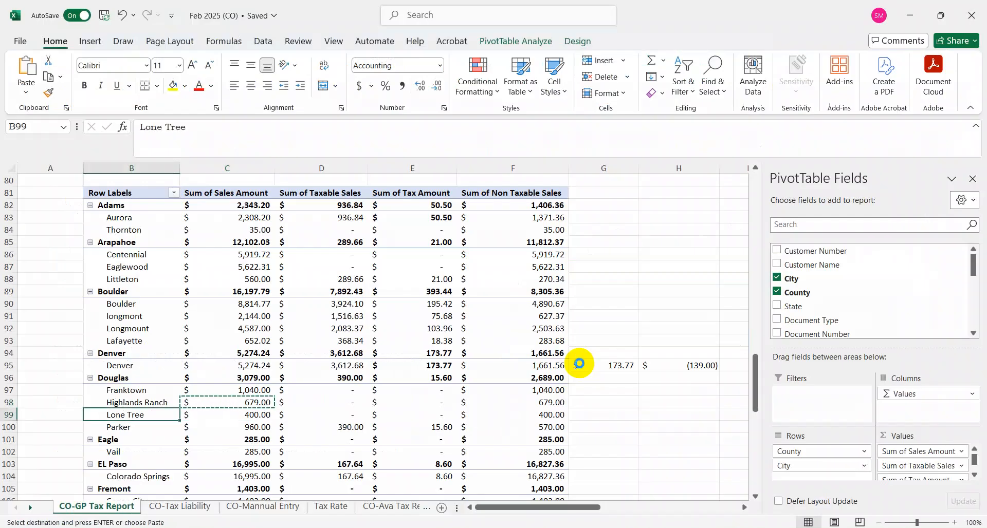
{"action": "key", "text": "alt+Tab"}
{"action": "triple_click", "coordinate": [280, 198]}
{"action": "key", "text": "ctrl+v"}
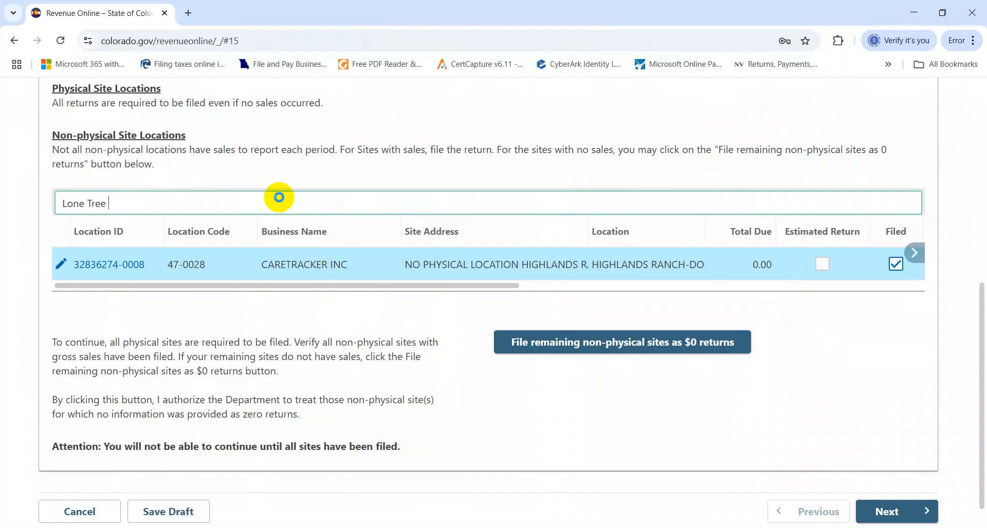
Copy the city name Parker from cell B100 and filter the Revenue Online site list by it
{"action": "key", "text": "alt+Tab"}
{"action": "key", "text": "Down"}
{"action": "key", "text": "ctrl+c"}
{"action": "key", "text": "alt+Tab"}
{"action": "key", "text": "ctrl+a"}
{"action": "key", "text": "ctrl+v"}
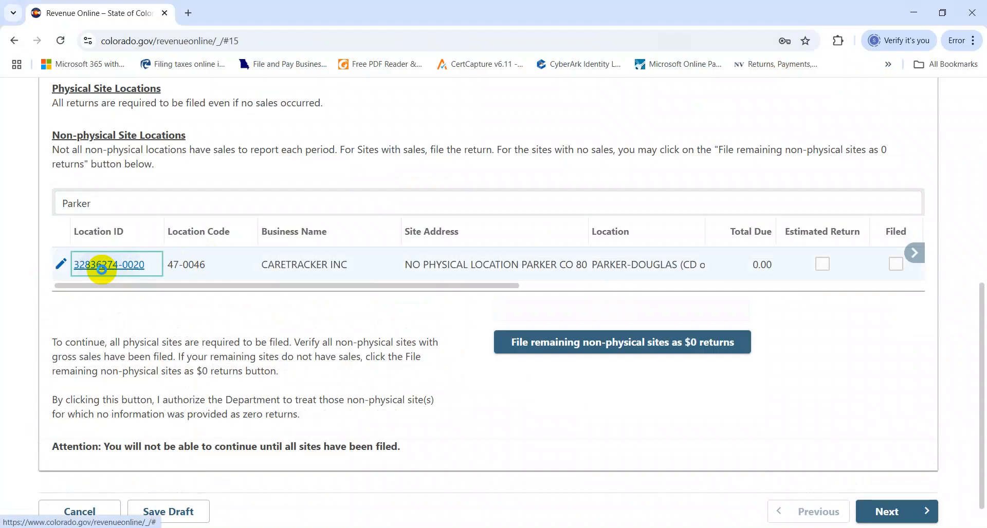
Open the PARKER-DOUGLAS site return and set its gross sales to 1,360.00, the sum of Lone Tree and Parker in C99:C100
{"action": "key", "text": "alt+Tab"}
{"action": "key", "text": "Right"}
{"action": "key", "text": "Escape"}
{"action": "key", "text": "shift+Up"}
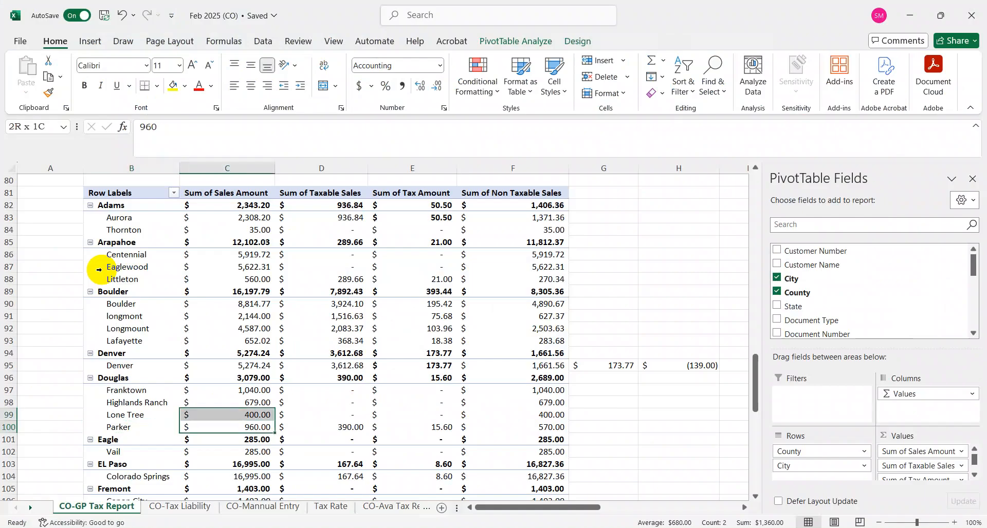
{"action": "key", "text": "alt+Tab"}
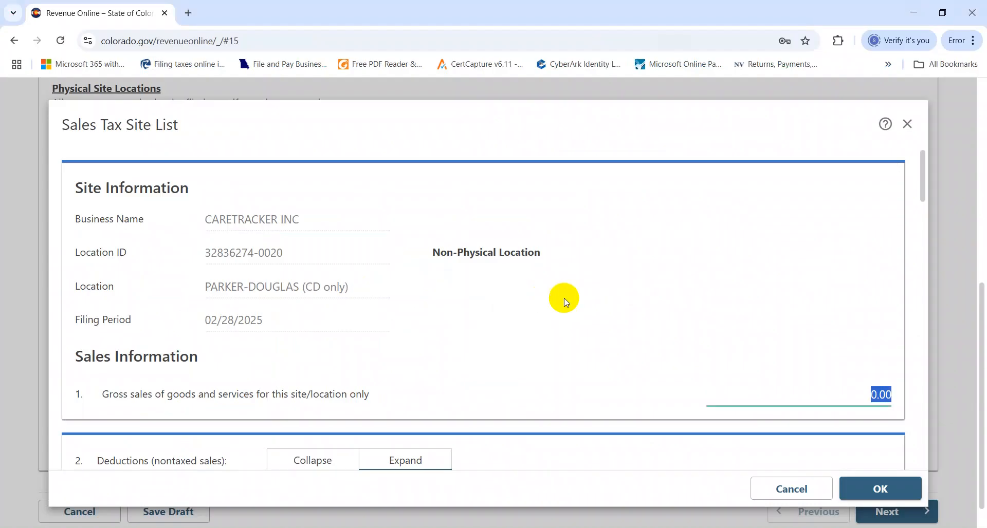
{"action": "type", "text": "1,"}
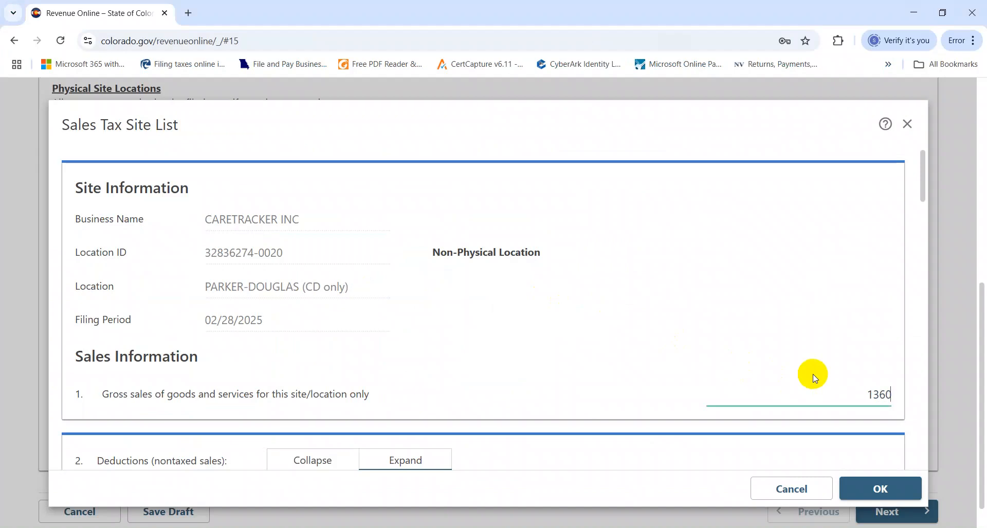
{"action": "type", "text": "360"}
{"action": "left_click", "coordinate": [881, 316]}
Set PARKER-DOUGLAS's sales of nontaxable services to 970.00, the sum of F99:F100, and accept the site return
{"action": "left_click_drag", "start_coordinate": [918, 168], "coordinate": [924, 222]}
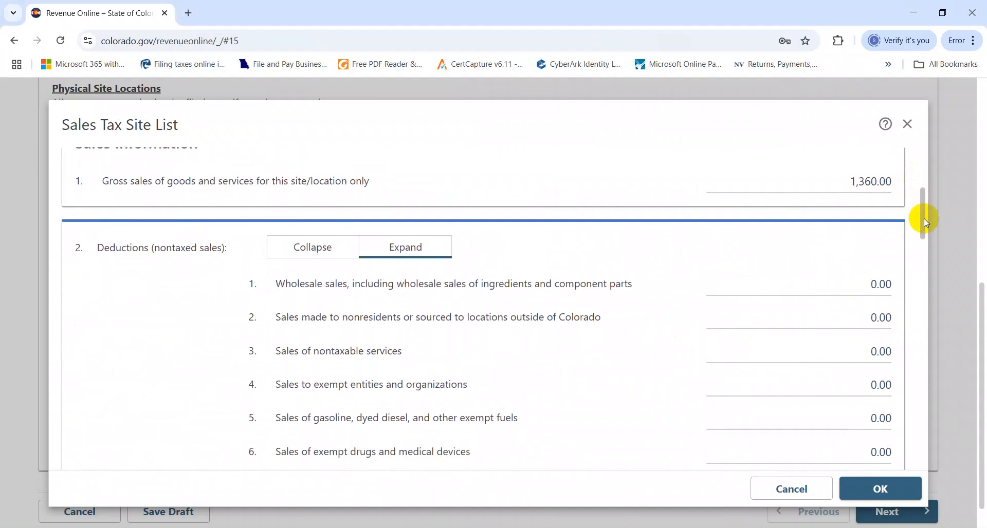
{"action": "left_click", "coordinate": [819, 351]}
{"action": "key", "text": "alt+Tab"}
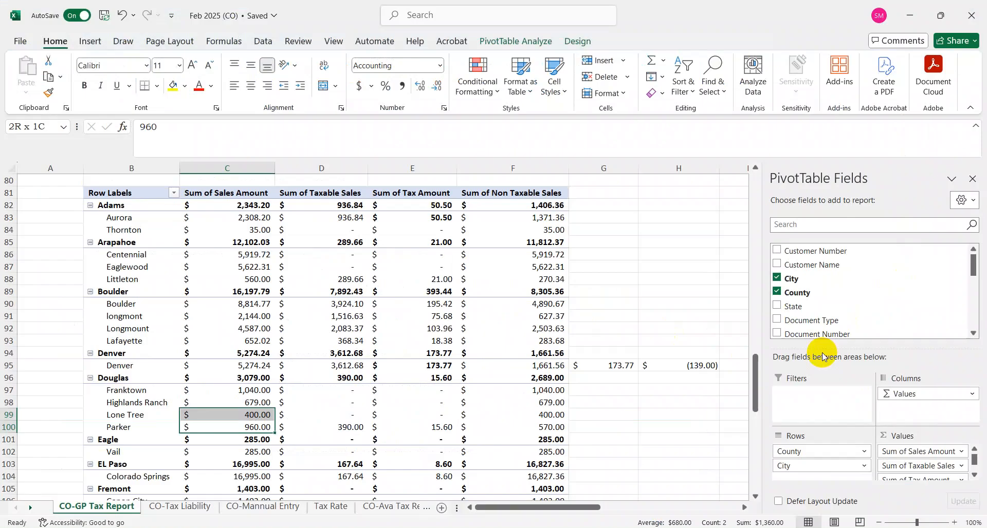
{"action": "key", "text": "Right"}
{"action": "key", "text": "Right"}
{"action": "key", "text": "Right"}
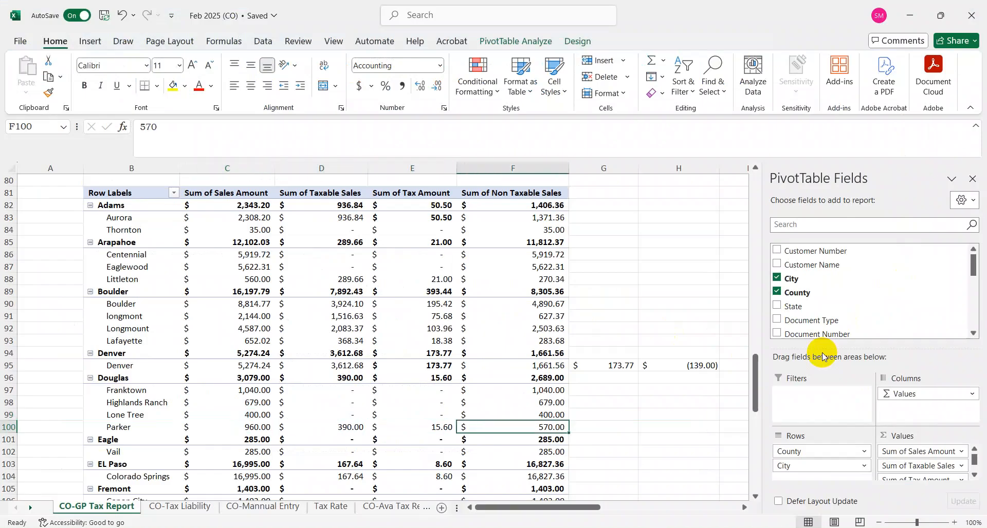
{"action": "key", "text": "shift+Up"}
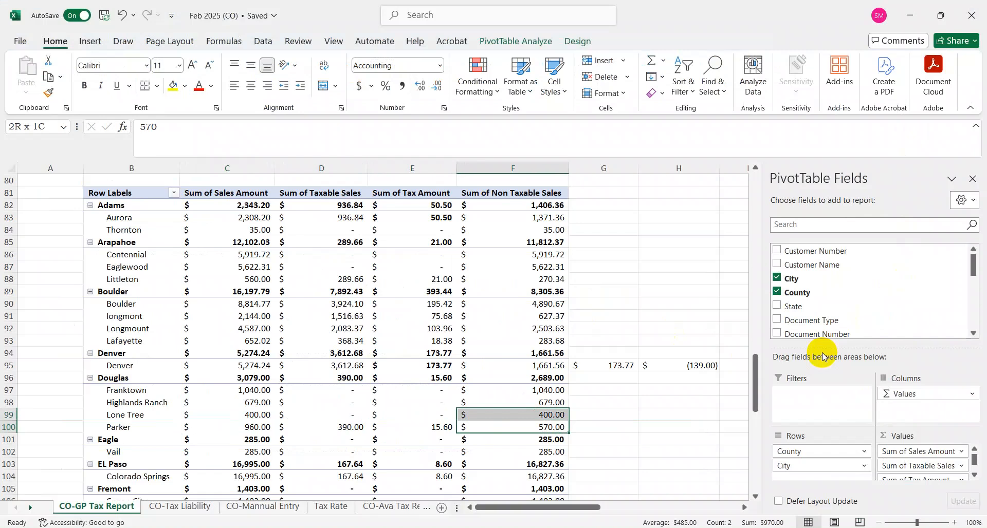
{"action": "key", "text": "ctrl+c"}
{"action": "key", "text": "alt+Tab"}
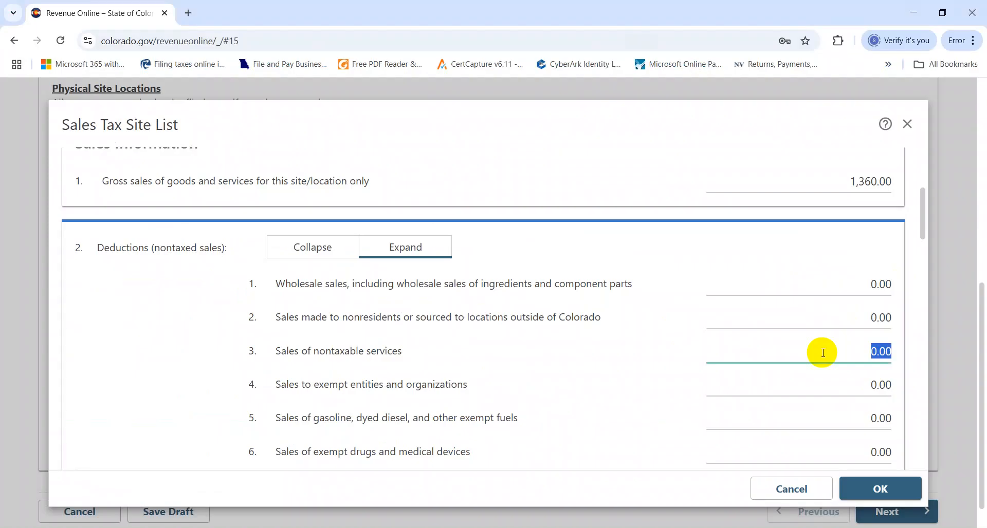
{"action": "key", "text": "Tab"}
{"action": "left_click", "coordinate": [876, 489]}
Check Parker's tax amount in E100 against the site's total due and look through the tax amounts down to row 108
{"action": "key", "text": "alt+Tab"}
{"action": "key", "text": "Left"}
{"action": "key", "text": "alt+Tab"}
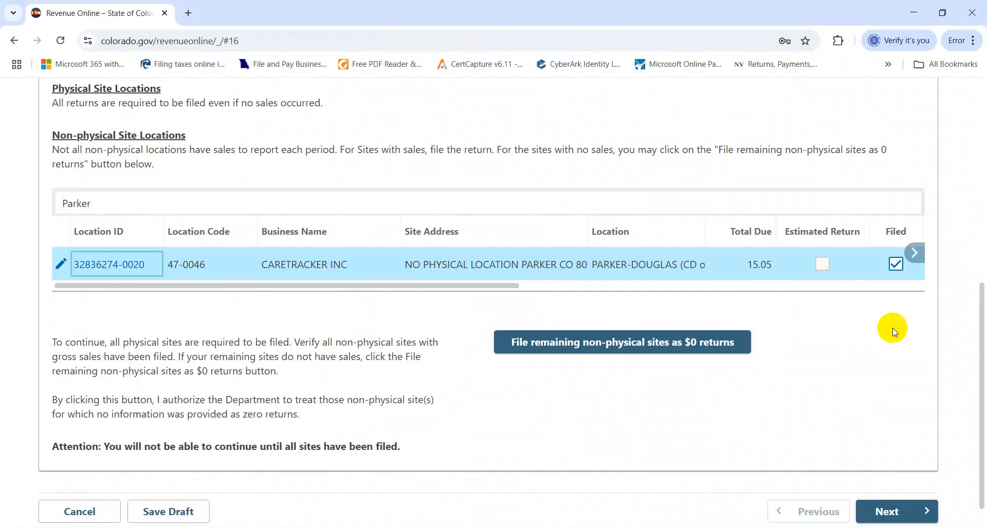
{"action": "key", "text": "alt+Tab"}
{"action": "key", "text": "Down"}
{"action": "key", "text": "Down"}
{"action": "key", "text": "Down"}
{"action": "key", "text": "Down"}
{"action": "key", "text": "Down"}
{"action": "key", "text": "Down"}
{"action": "key", "text": "Down"}
{"action": "key", "text": "Down"}
{"action": "key", "text": "Down"}
{"action": "key", "text": "Down"}
{"action": "key", "text": "Down"}
{"action": "key", "text": "Down"}
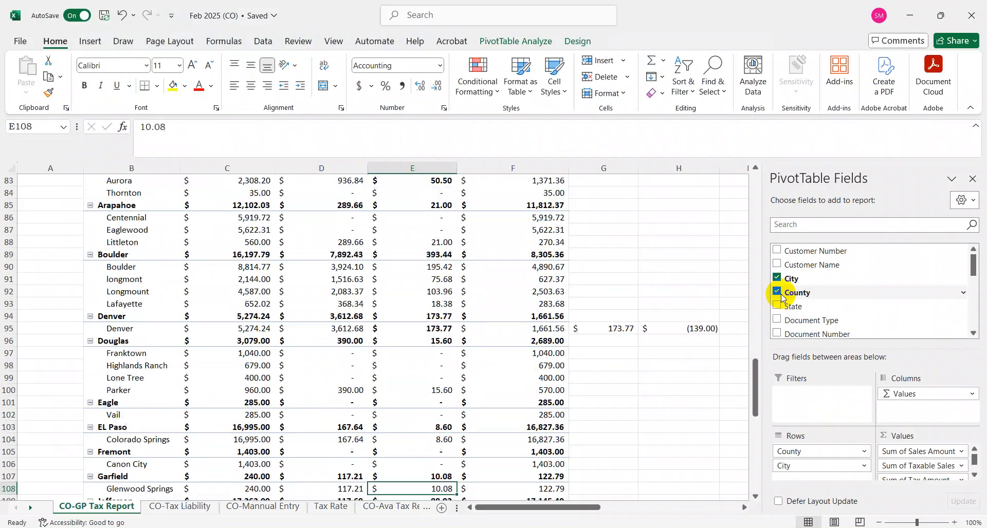
Copy the city name Vail from cell B102 and filter the Revenue Online site list by it
{"action": "key", "text": "Up"}
{"action": "key", "text": "Up"}
{"action": "key", "text": "Up"}
{"action": "key", "text": "Up"}
{"action": "key", "text": "Up"}
{"action": "key", "text": "Up"}
{"action": "key", "text": "Up"}
{"action": "key", "text": "Left"}
{"action": "key", "text": "Left"}
{"action": "key", "text": "Left"}
{"action": "key", "text": "Up"}
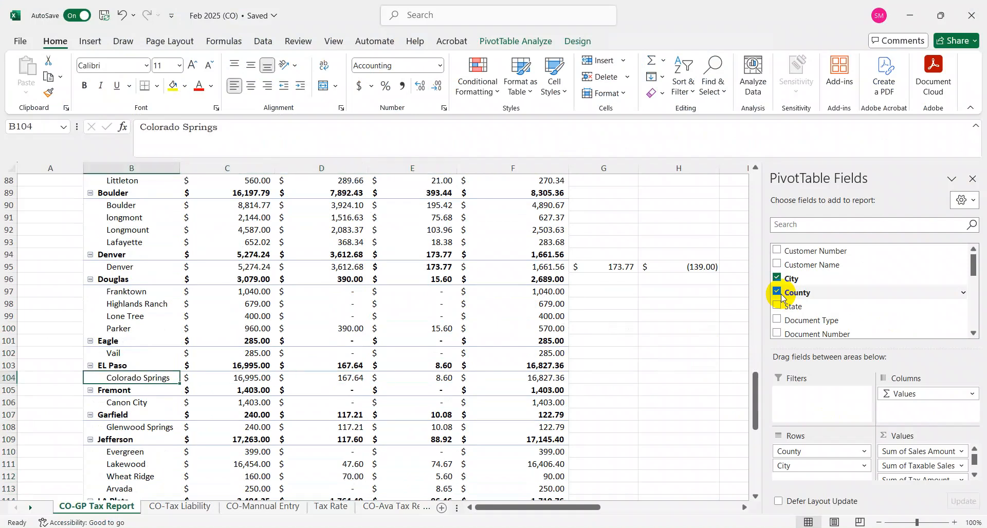
{"action": "key", "text": "Up"}
{"action": "key", "text": "Up"}
{"action": "key", "text": "alt+Tab"}
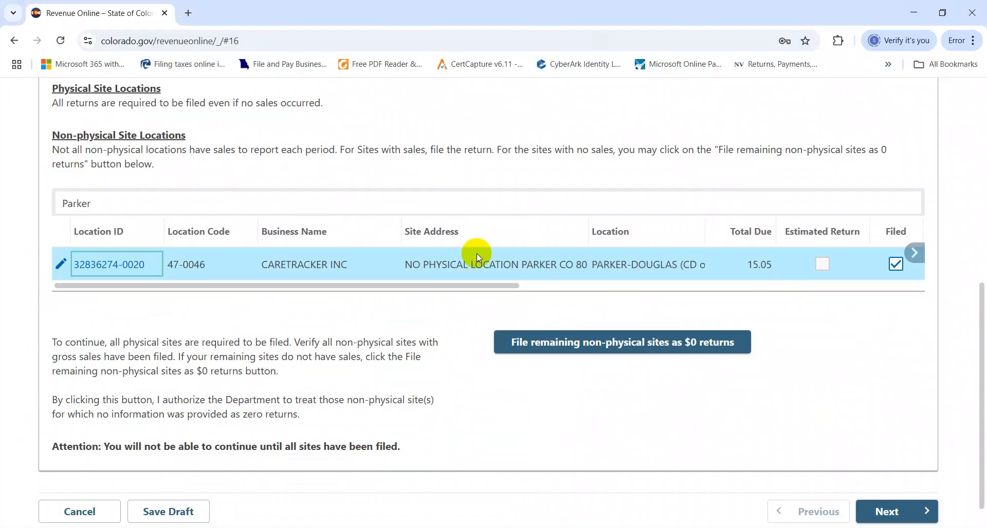
{"action": "left_click", "coordinate": [347, 211]}
{"action": "key", "text": "ctrl+v"}
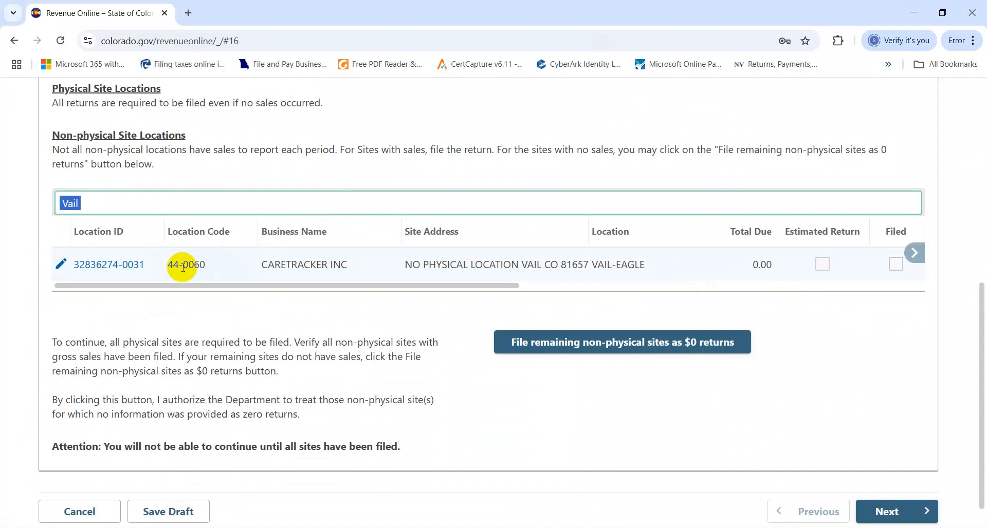
Open the VAIL-EAGLE site return and set its gross sales to 285.00, the amount from C102
{"action": "key", "text": "alt+Tab"}
{"action": "key", "text": "Right"}
{"action": "key", "text": "ctrl+c"}
{"action": "key", "text": "alt+Tab"}
{"action": "left_click", "coordinate": [119, 265]}
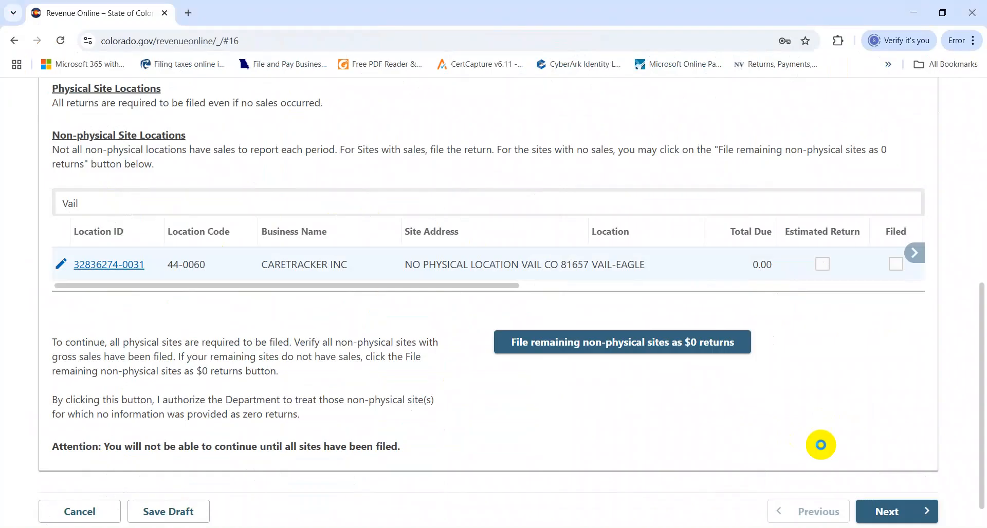
{"action": "key", "text": "ctrl+v"}
{"action": "key", "text": "Tab"}
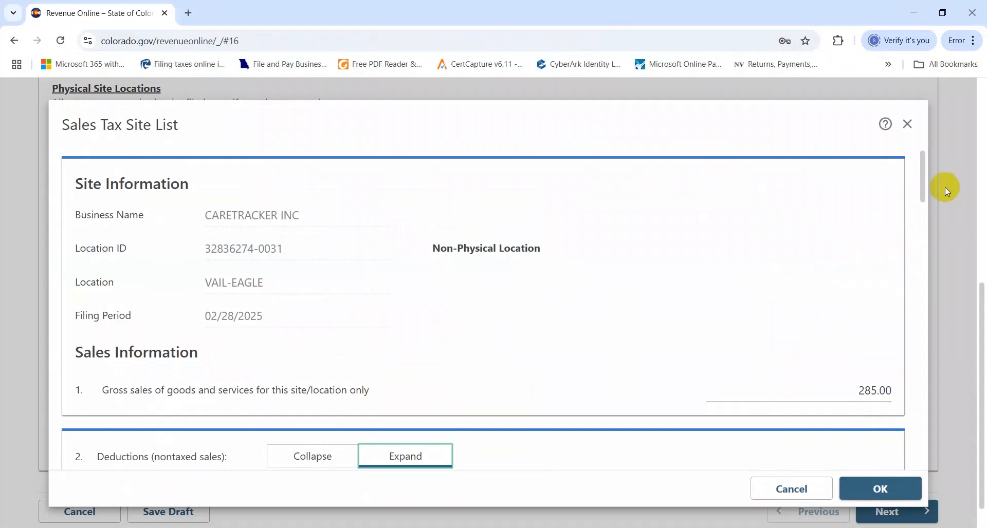
Set VAIL-EAGLE's sales of nontaxable services to 285.00 and accept the site return
{"action": "scroll", "coordinate": [921, 188], "scroll_direction": "down", "scroll_amount": 4}
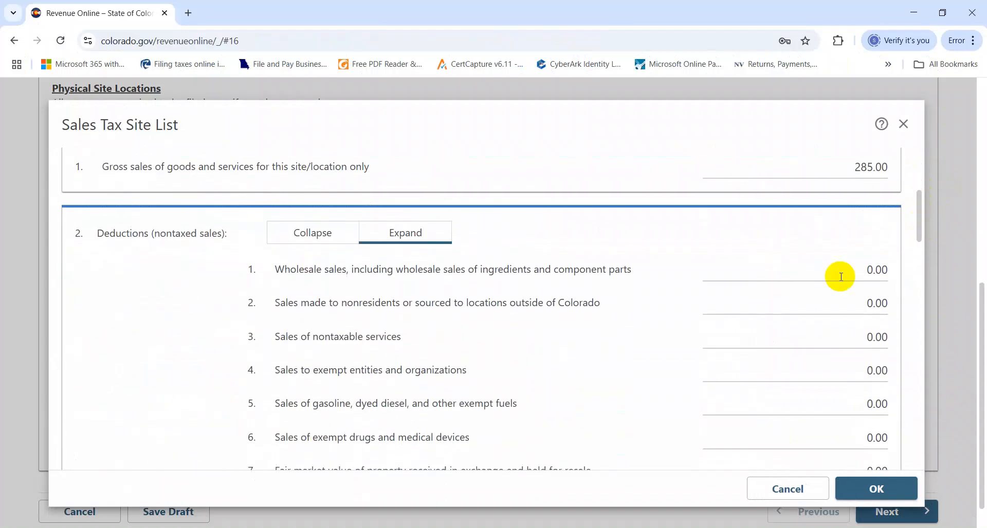
{"action": "left_click", "coordinate": [807, 335]}
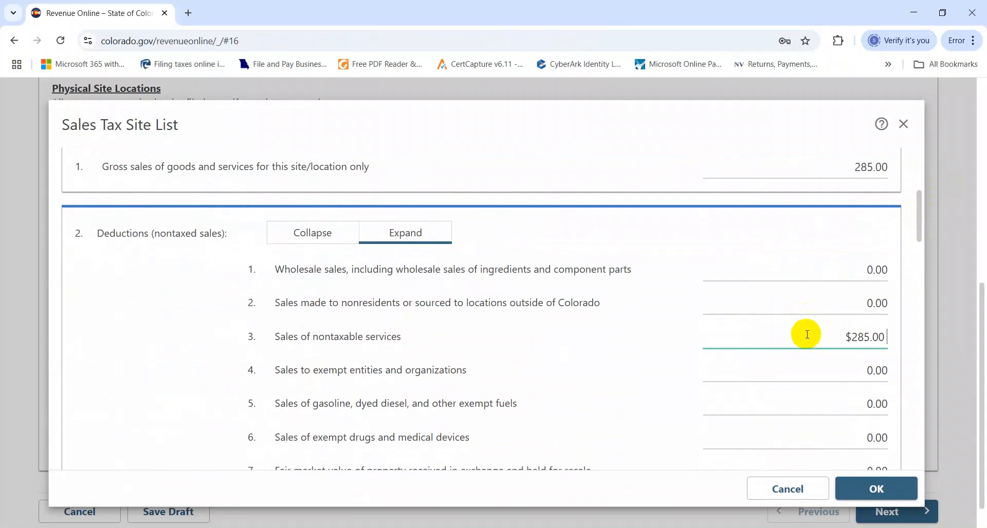
{"action": "key", "text": "Tab"}
{"action": "left_click", "coordinate": [874, 488]}
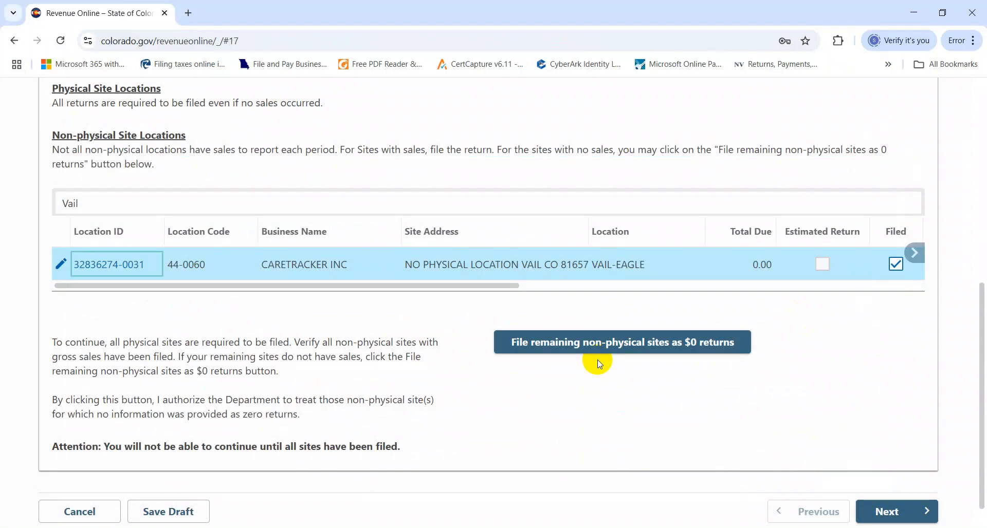
Copy the city name Colorado Springs from cell B104 and filter the Revenue Online site list by it
{"action": "key", "text": "alt+Tab"}
{"action": "key", "text": "Down"}
{"action": "key", "text": "Down"}
{"action": "key", "text": "Left"}
{"action": "key", "text": "ctrl+c"}
{"action": "key", "text": "alt+Tab"}
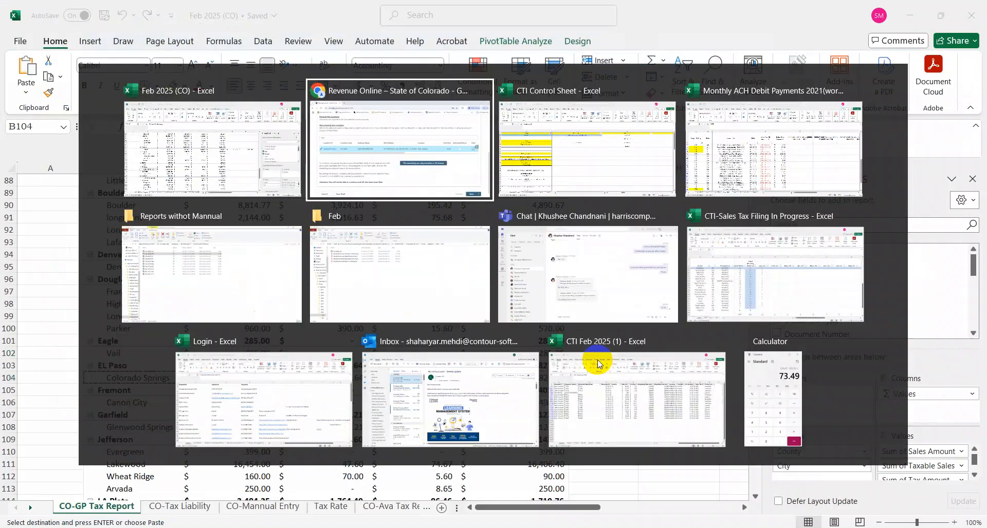
{"action": "left_click", "coordinate": [330, 208]}
{"action": "key", "text": "ctrl+a"}
{"action": "key", "text": "ctrl+v"}
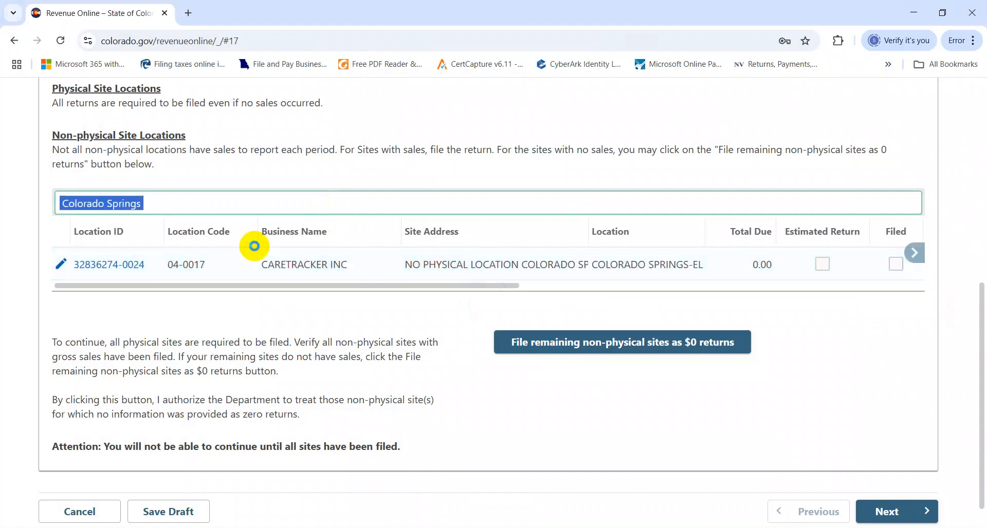
Open the COLORADO SPRINGS-EL PASO site return and set its gross sales to 16,995.00, the amount from C104
{"action": "key", "text": "alt+Tab"}
{"action": "key", "text": "Right"}
{"action": "key", "text": "ctrl+c"}
{"action": "key", "text": "alt+Tab"}
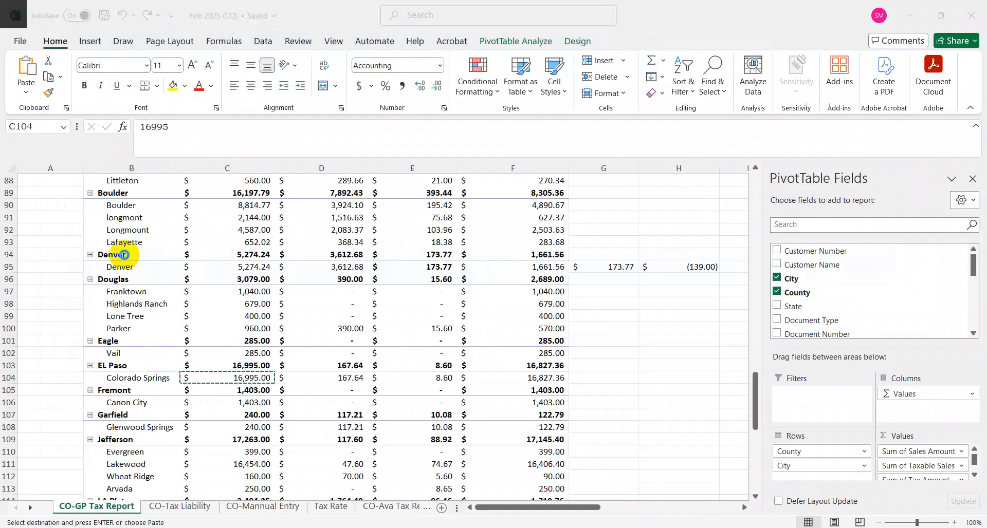
{"action": "left_click", "coordinate": [123, 262]}
{"action": "key", "text": "ctrl+v"}
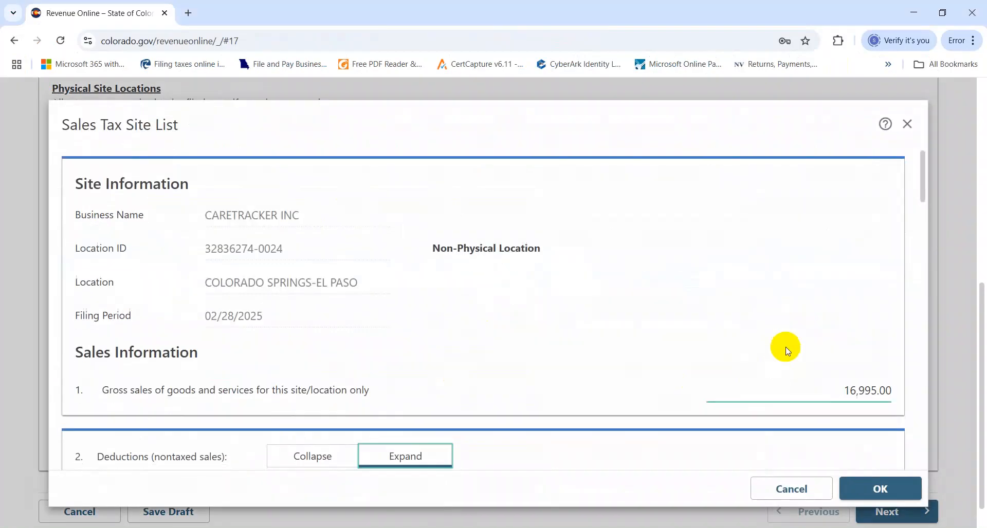
Set COLORADO SPRINGS-EL PASO's sales of nontaxable services to 16,827.36, the amount from F104, and accept the site return
{"action": "left_click_drag", "start_coordinate": [921, 187], "coordinate": [919, 245]}
{"action": "left_click", "coordinate": [773, 252]}
{"action": "key", "text": "alt+Tab"}
{"action": "key", "text": "Right"}
{"action": "key", "text": "Right"}
{"action": "key", "text": "Right"}
{"action": "key", "text": "ctrl+c"}
{"action": "key", "text": "alt+Tab"}
{"action": "key", "text": "ctrl+v"}
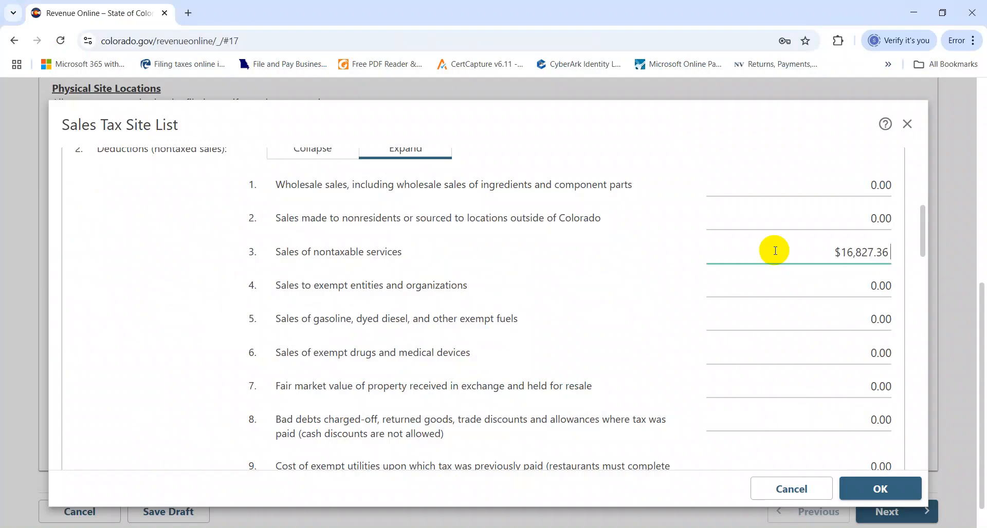
{"action": "key", "text": "Tab"}
{"action": "left_click", "coordinate": [880, 488]}
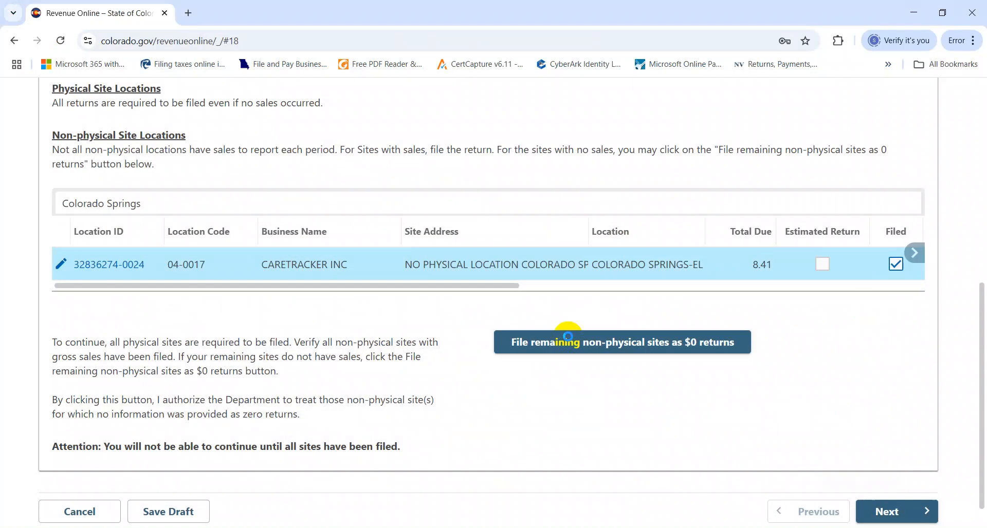
Check the Colorado Springs tax amount in E104 and review the remaining cities' tax amounts down past the Grand Total row
{"action": "key", "text": "alt+Tab"}
{"action": "key", "text": "Left"}
{"action": "key", "text": "Escape"}
{"action": "key", "text": "Down"}
{"action": "key", "text": "Down"}
{"action": "key", "text": "Down"}
{"action": "key", "text": "Down"}
{"action": "key", "text": "Down"}
{"action": "key", "text": "Down"}
{"action": "key", "text": "Down"}
{"action": "key", "text": "Down"}
{"action": "key", "text": "Down"}
{"action": "key", "text": "Down"}
{"action": "key", "text": "Down"}
{"action": "key", "text": "Down"}
{"action": "key", "text": "Down"}
{"action": "key", "text": "Down"}
{"action": "key", "text": "Down"}
{"action": "key", "text": "Down"}
{"action": "key", "text": "Up"}
{"action": "key", "text": "Up"}
{"action": "key", "text": "Up"}
{"action": "key", "text": "Up"}
{"action": "key", "text": "Up"}
{"action": "key", "text": "Up"}
{"action": "key", "text": "Up"}
{"action": "key", "text": "Up"}
{"action": "key", "text": "Up"}
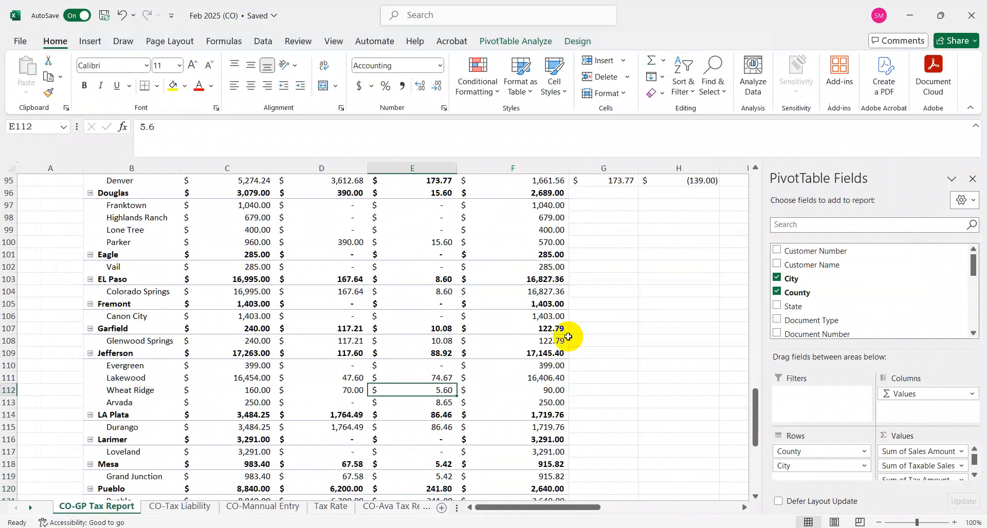
{"action": "key", "text": "Up"}
{"action": "key", "text": "Up"}
{"action": "key", "text": "Up"}
{"action": "key", "text": "Up"}
{"action": "key", "text": "Down"}
{"action": "key", "text": "Down"}
{"action": "key", "text": "Down"}
{"action": "key", "text": "Down"}
{"action": "key", "text": "Down"}
{"action": "key", "text": "Down"}
{"action": "key", "text": "Down"}
{"action": "key", "text": "Down"}
{"action": "key", "text": "Down"}
{"action": "key", "text": "Down"}
{"action": "key", "text": "Down"}
{"action": "key", "text": "Down"}
{"action": "key", "text": "Down"}
{"action": "key", "text": "Down"}
{"action": "key", "text": "Down"}
{"action": "key", "text": "Down"}
{"action": "key", "text": "Down"}
{"action": "key", "text": "Down"}
{"action": "key", "text": "Down"}
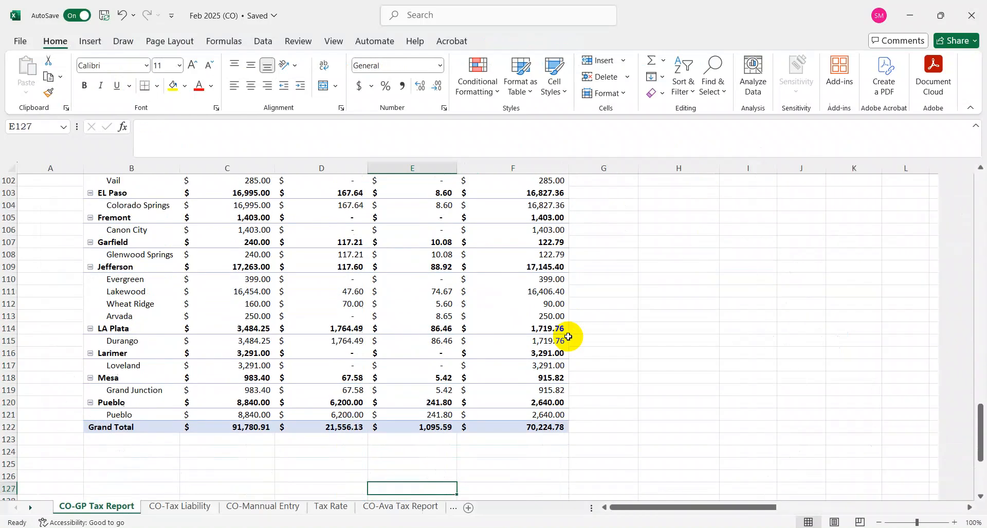
Review the tax amounts in column E from below the Grand Total row back up to Arvada in E113
{"action": "key", "text": "Up"}
{"action": "key", "text": "Up"}
{"action": "key", "text": "Up"}
{"action": "key", "text": "Up"}
{"action": "key", "text": "Up"}
{"action": "key", "text": "Up"}
{"action": "key", "text": "Up"}
{"action": "key", "text": "Up"}
{"action": "key", "text": "Up"}
{"action": "key", "text": "Up"}
{"action": "key", "text": "Up"}
{"action": "key", "text": "Up"}
{"action": "key", "text": "Up"}
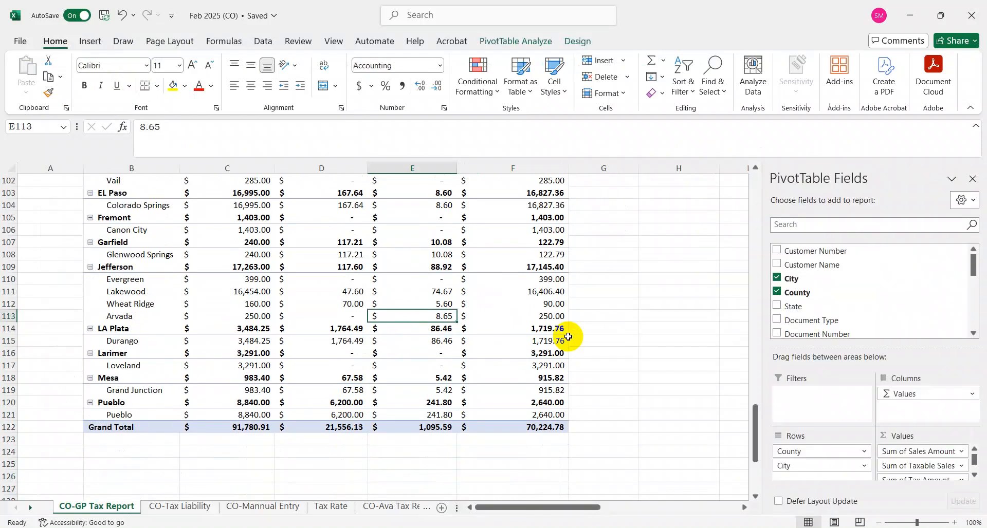
Switch to Revenue Online and clear the Colorado Springs filter from the site list
{"action": "key", "text": "alt+Tab"}
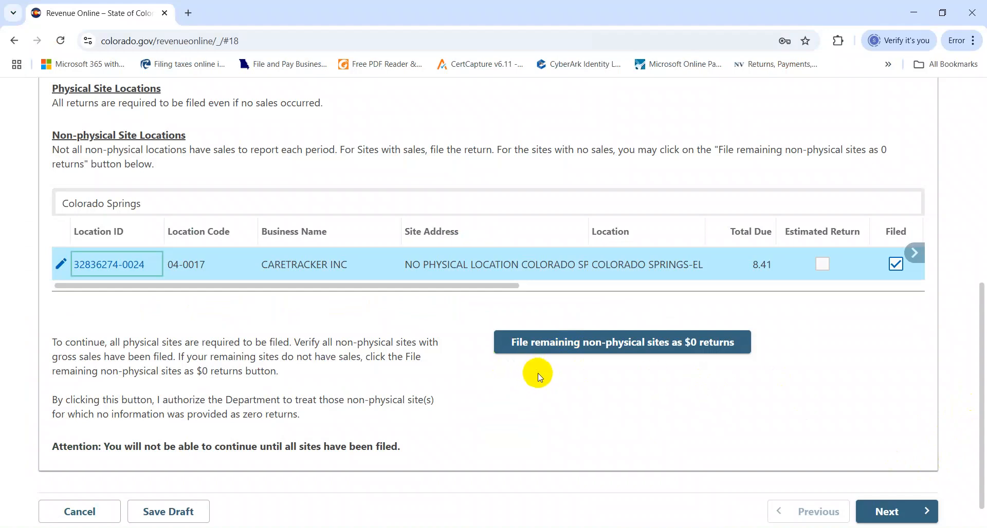
{"action": "triple_click", "coordinate": [139, 206]}
{"action": "key", "text": "BackSpace"}
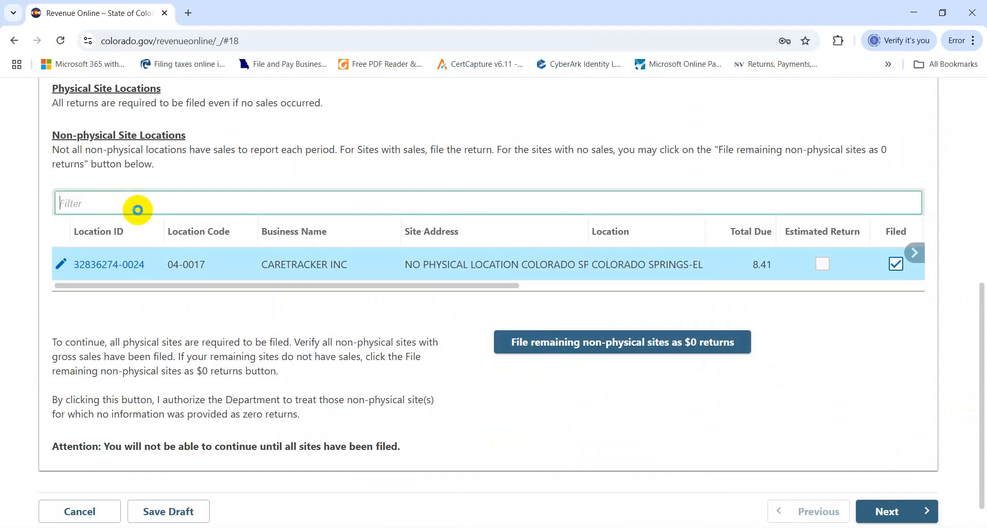
Check the full site list down to its last site and try to continue to the return's next page
{"action": "scroll", "coordinate": [983, 311], "scroll_direction": "down", "scroll_amount": 5}
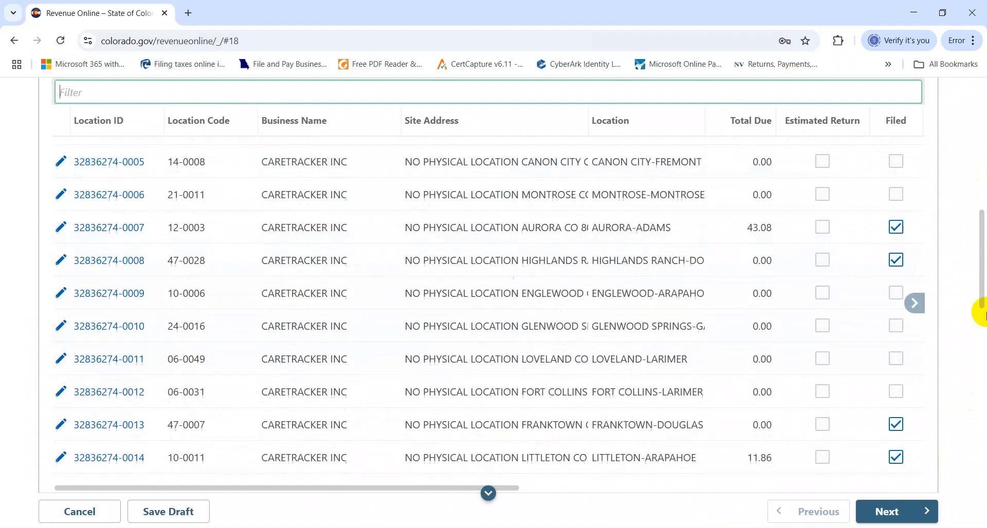
{"action": "scroll", "coordinate": [815, 412], "scroll_direction": "down", "scroll_amount": 10}
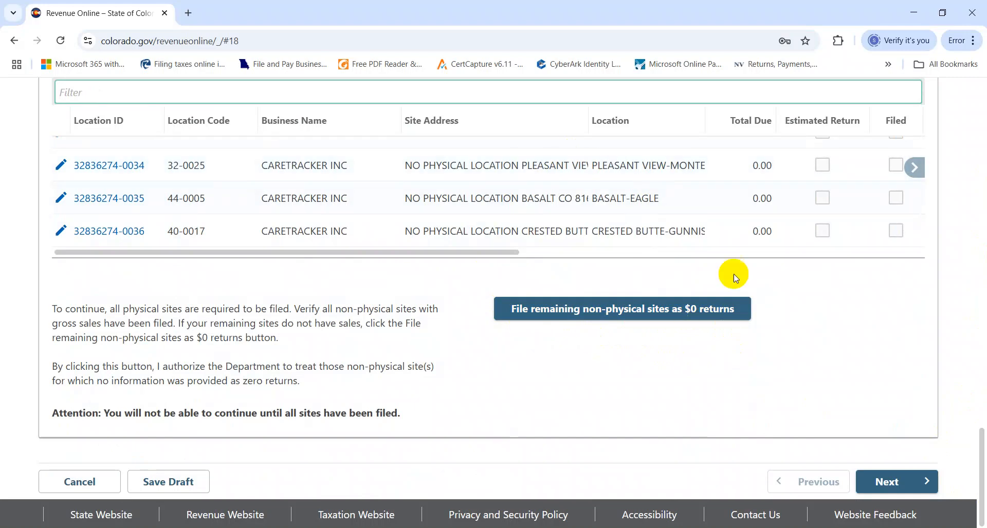
{"action": "left_click", "coordinate": [892, 481]}
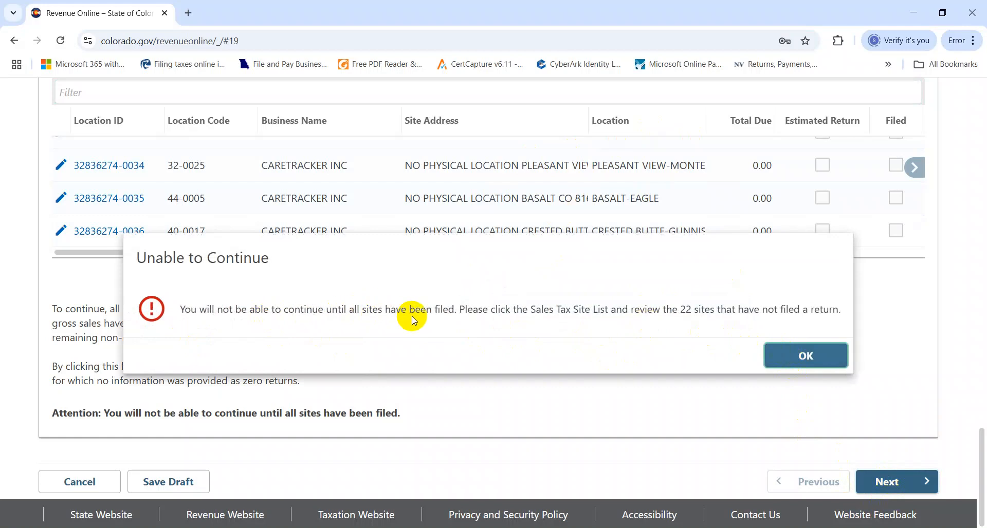
{"action": "left_click", "coordinate": [798, 355]}
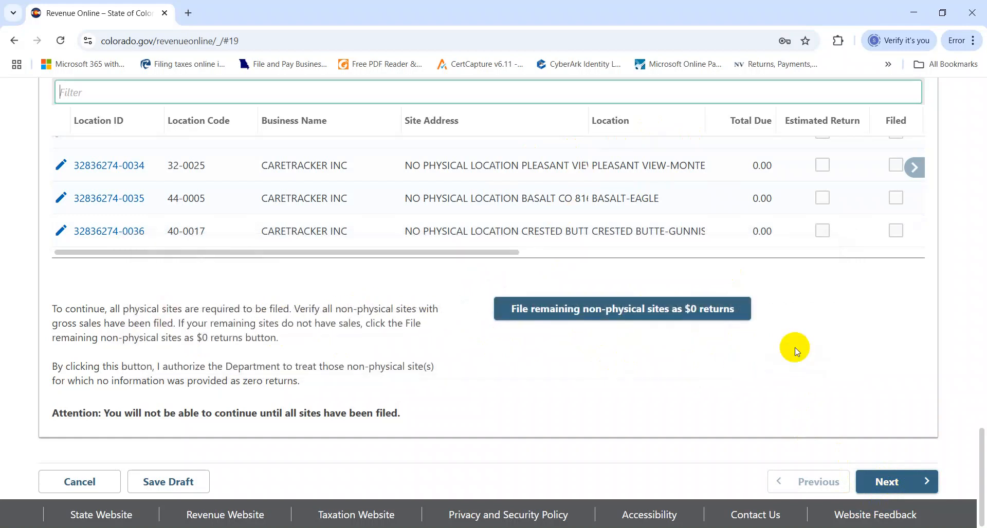